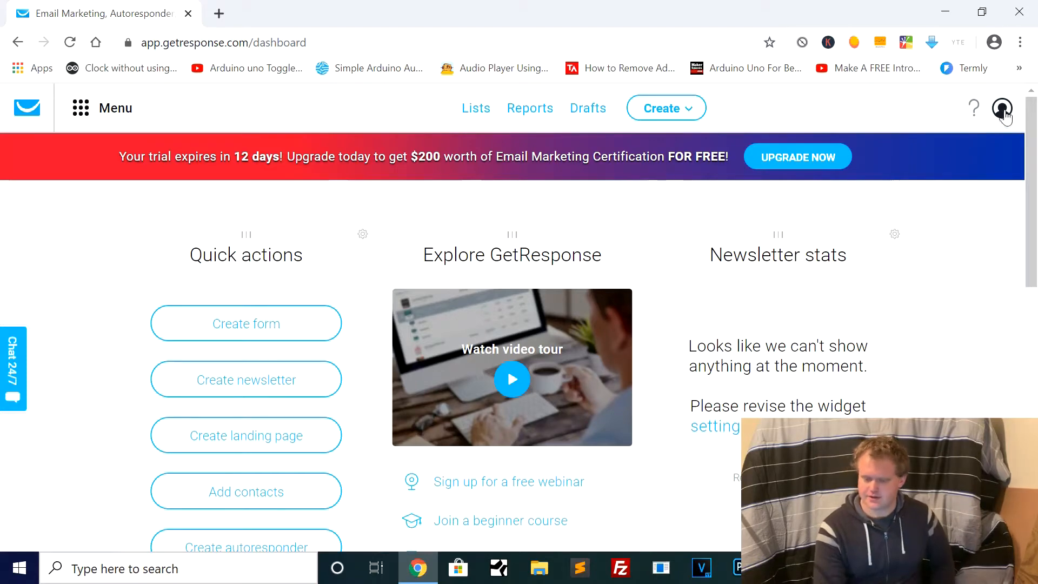
Open the account management settings and review the sender email addresses and their domains.
click(1002, 111)
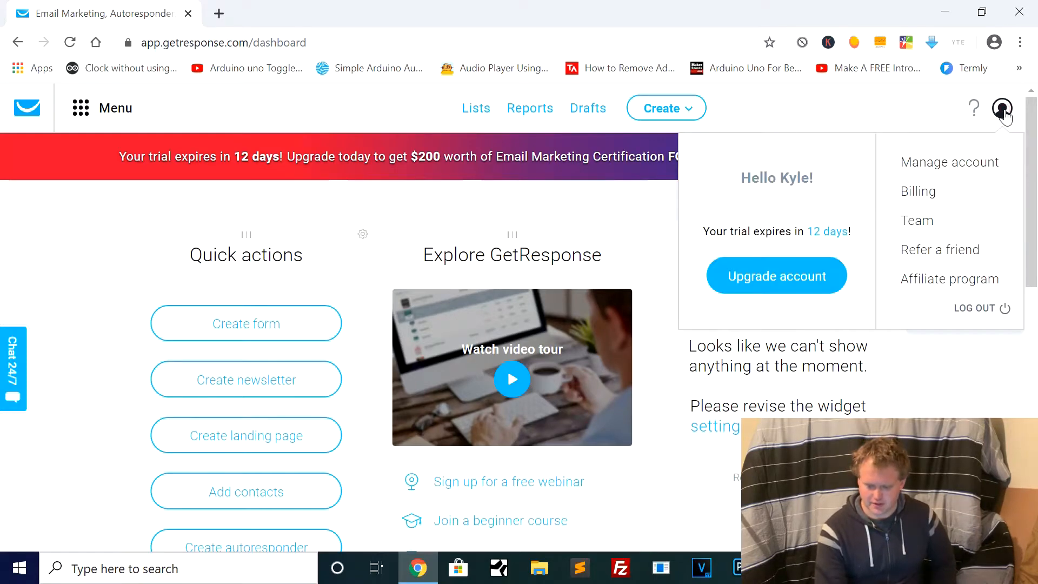
click(946, 163)
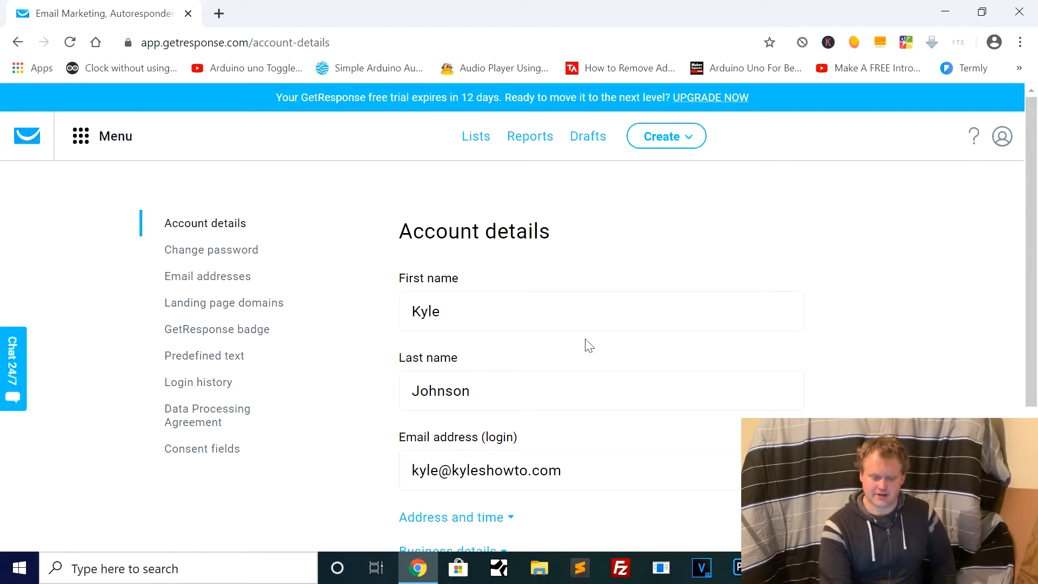
scroll(608, 351, down, 2)
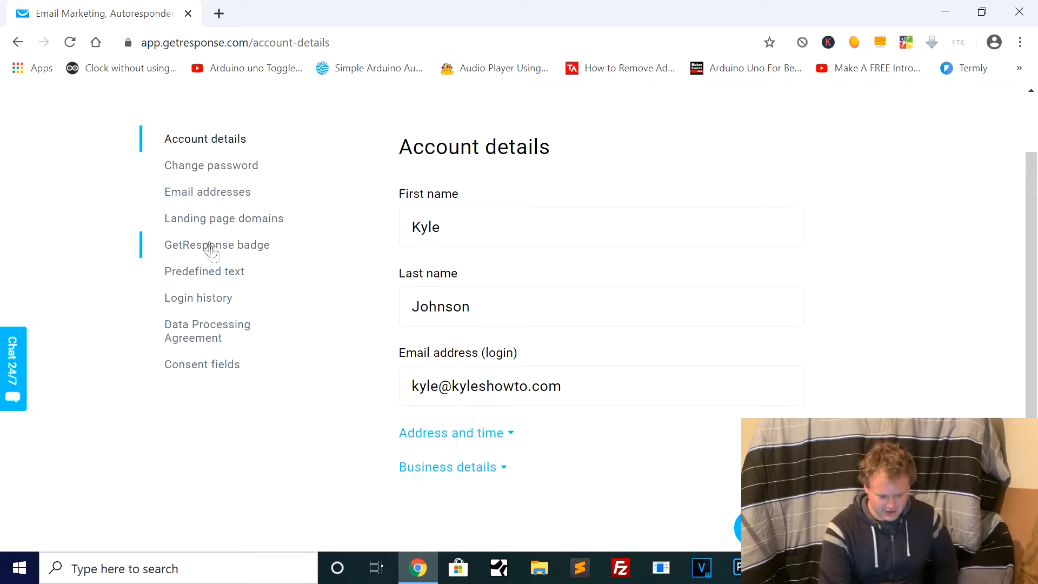
click(230, 198)
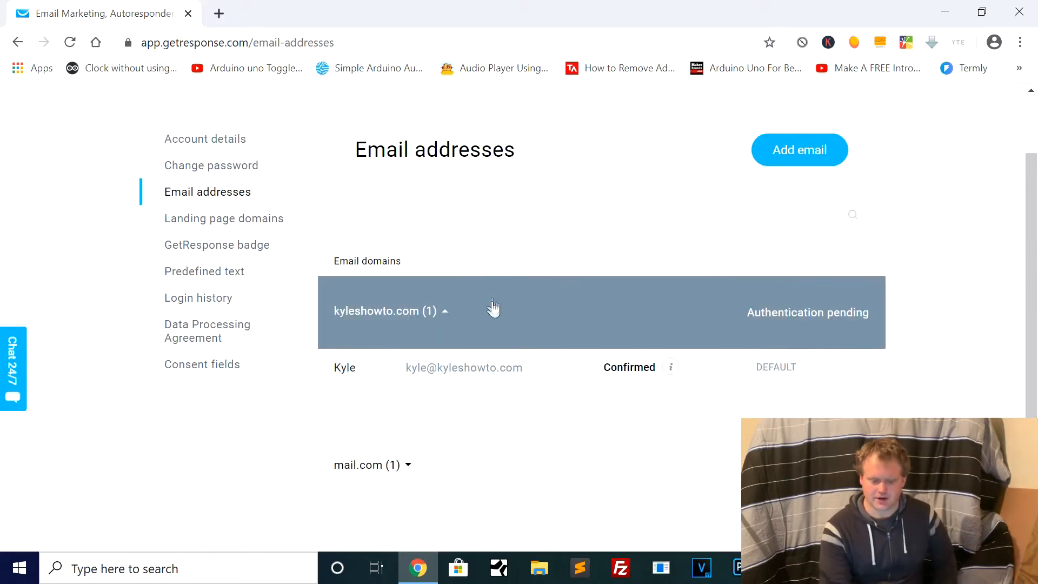
scroll(493, 308, down, 2)
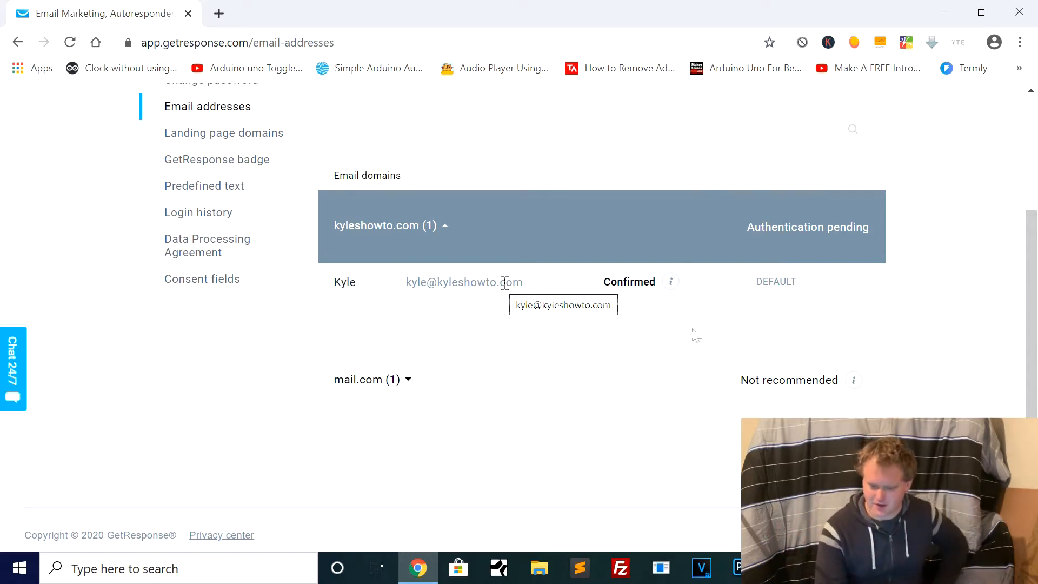
scroll(983, 341, up, 2)
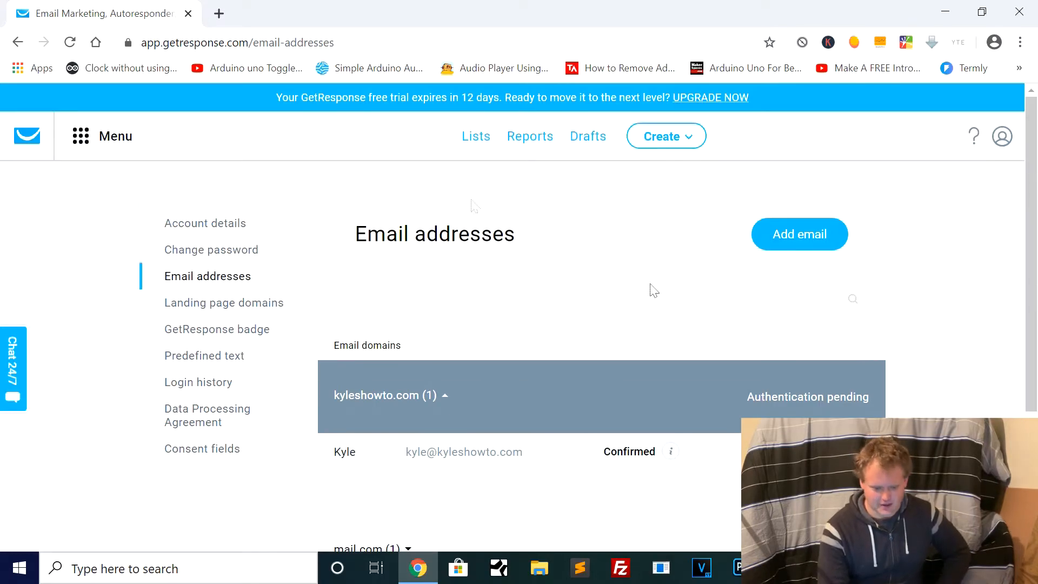
Return to the dashboard, open the contact lists and review the existing lists.
click(27, 138)
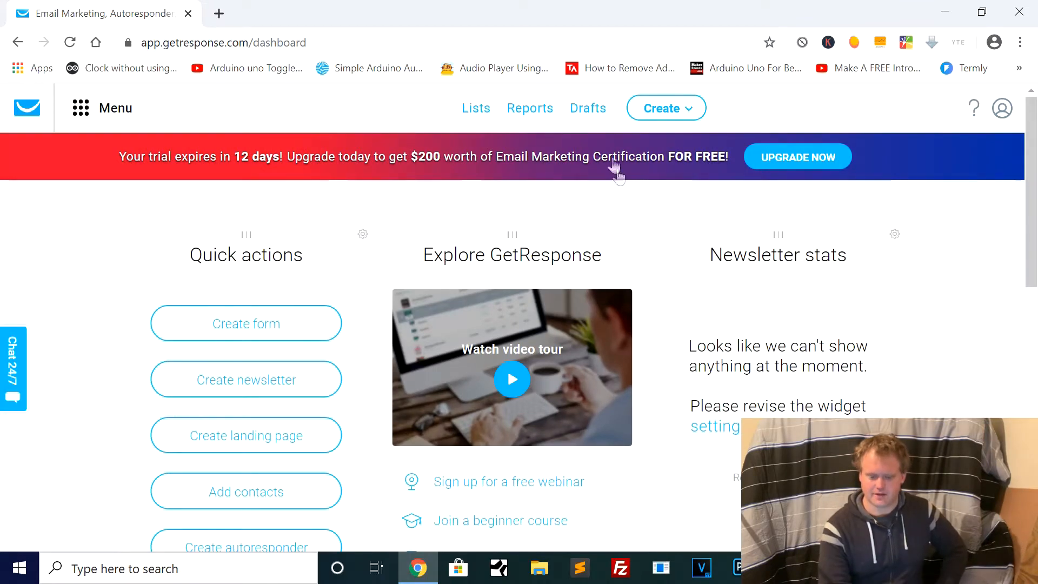
click(476, 112)
scroll(454, 364, down, 4)
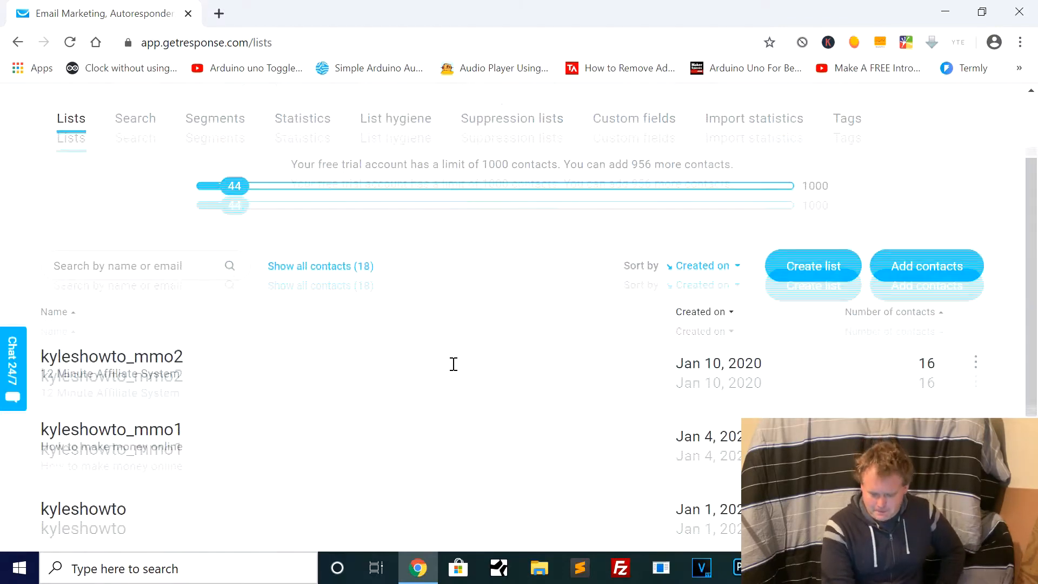
scroll(453, 364, up, 2)
scroll(452, 364, down, 1)
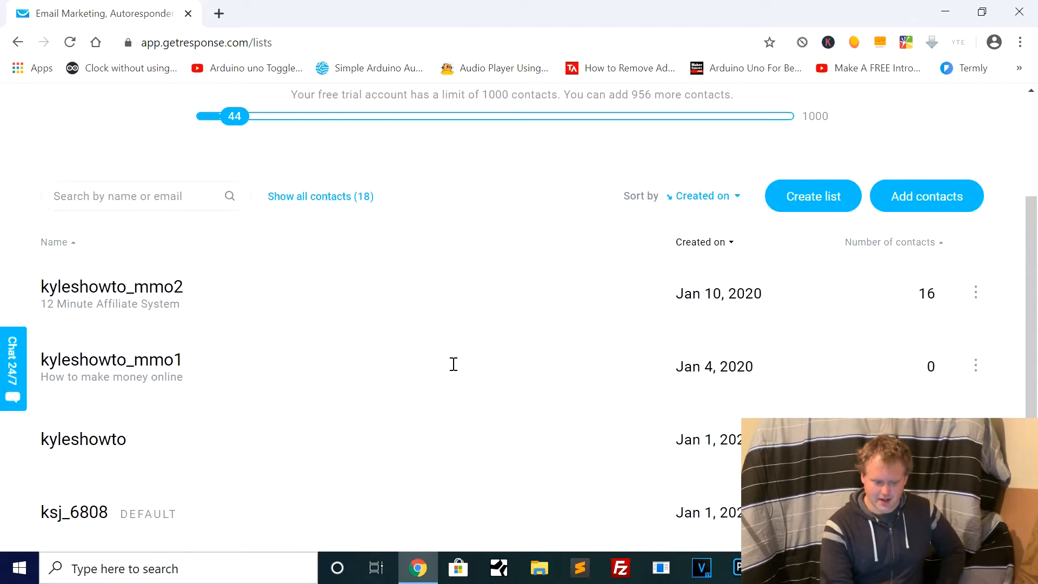
scroll(362, 400, down, 3)
scroll(363, 400, up, 3)
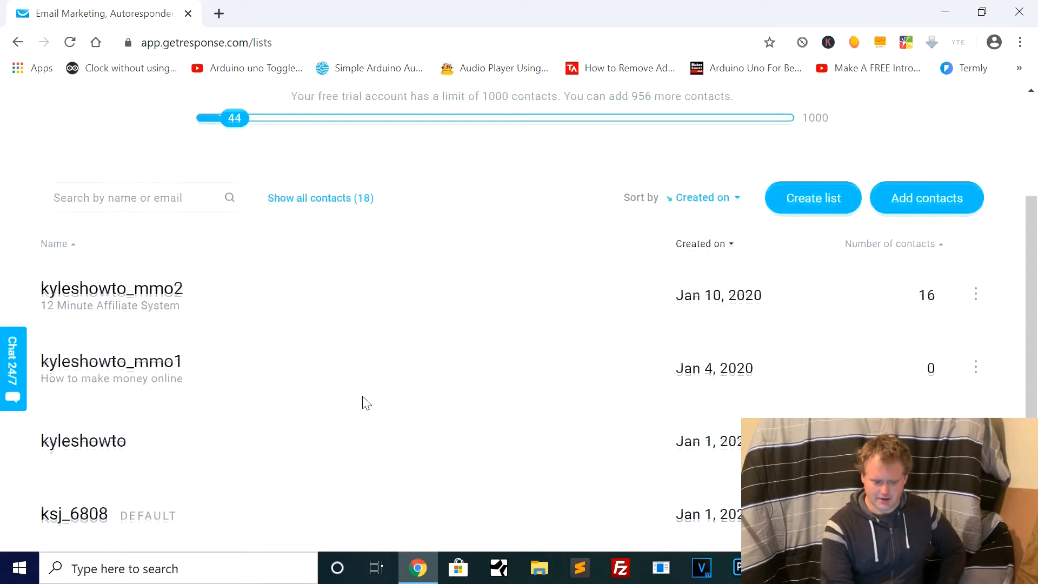
scroll(362, 400, down, 1)
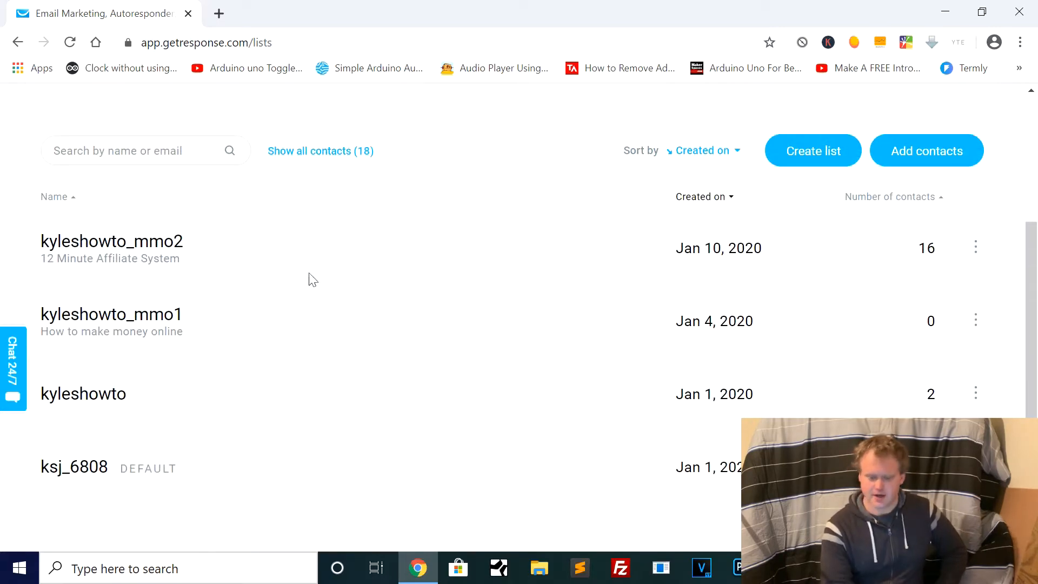
scroll(300, 273, up, 1)
scroll(302, 273, up, 1)
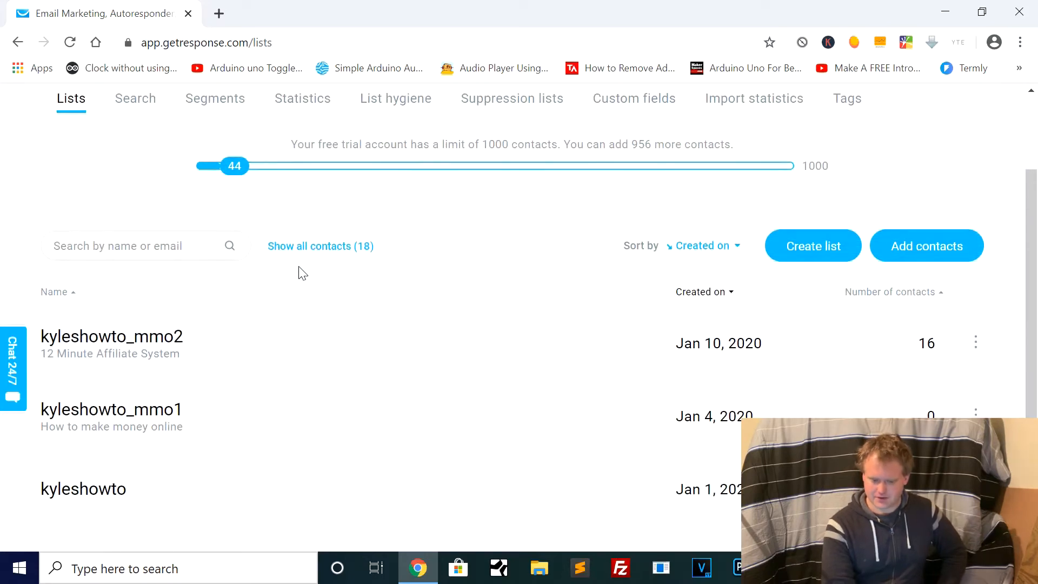
scroll(250, 387, down, 2)
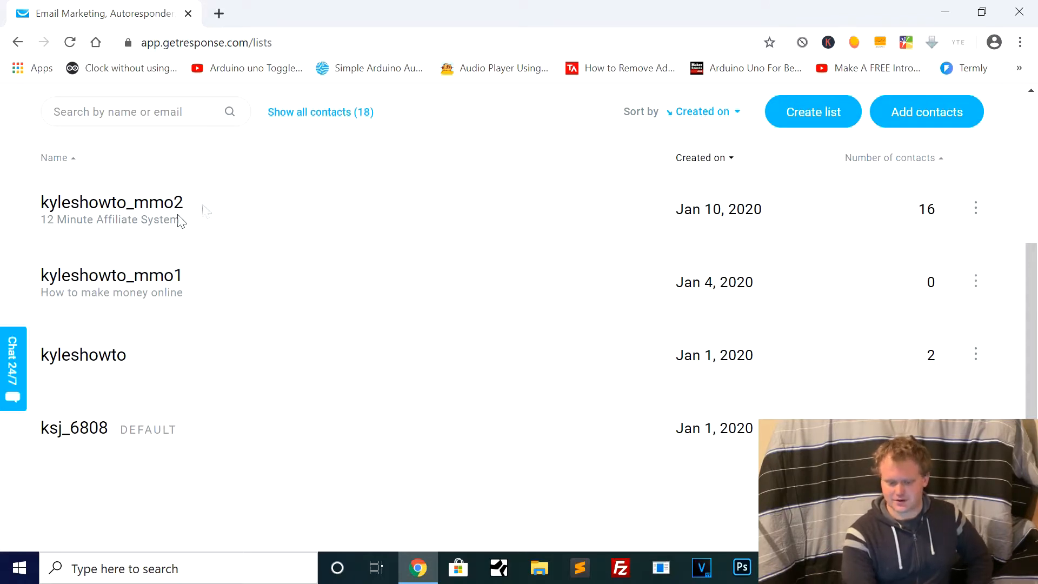
scroll(295, 225, up, 1)
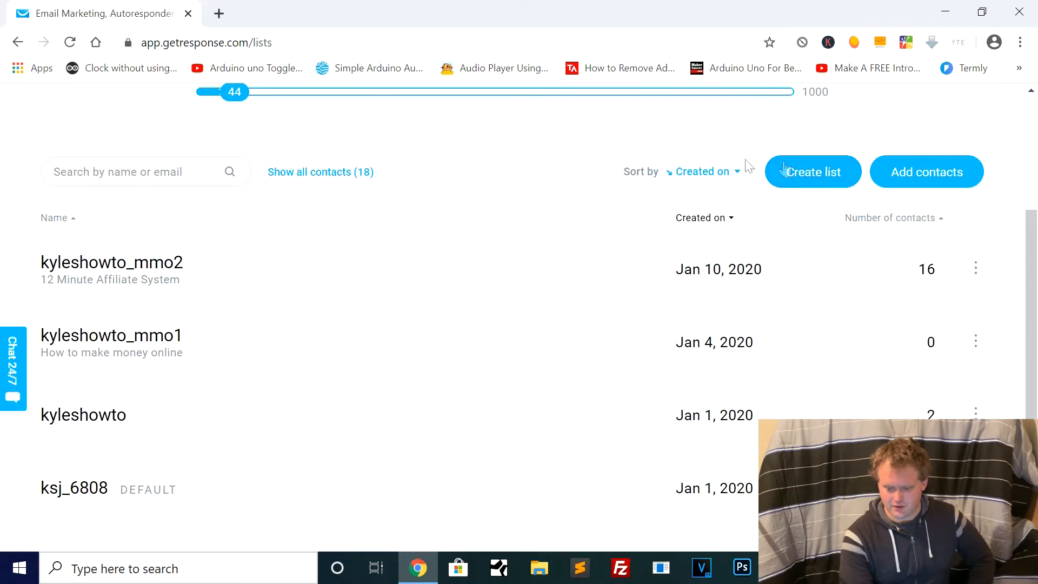
Start creating a new contact list, ready for its name.
click(813, 174)
click(465, 262)
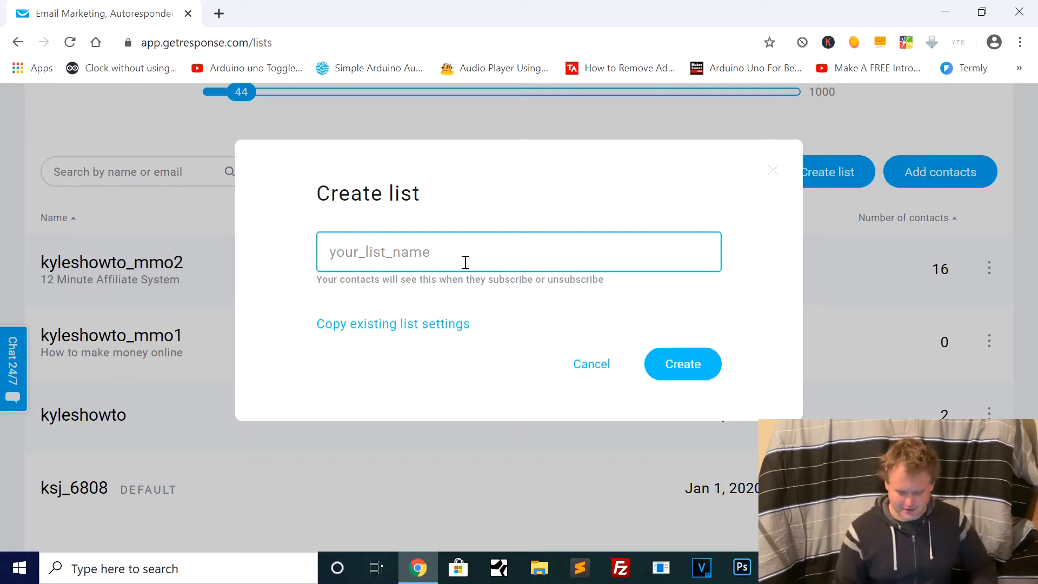
text(cinde)
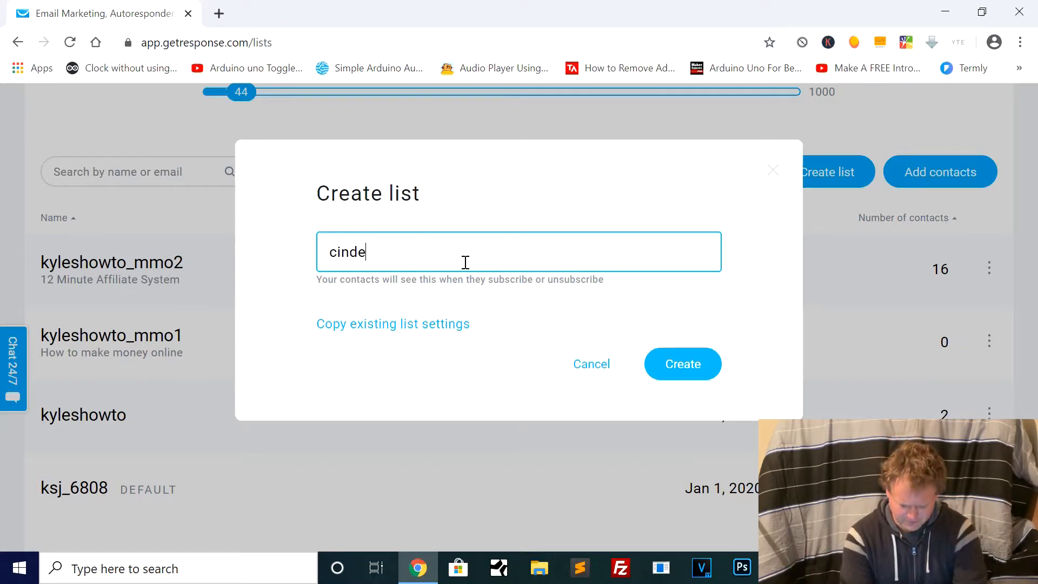
text(rella)
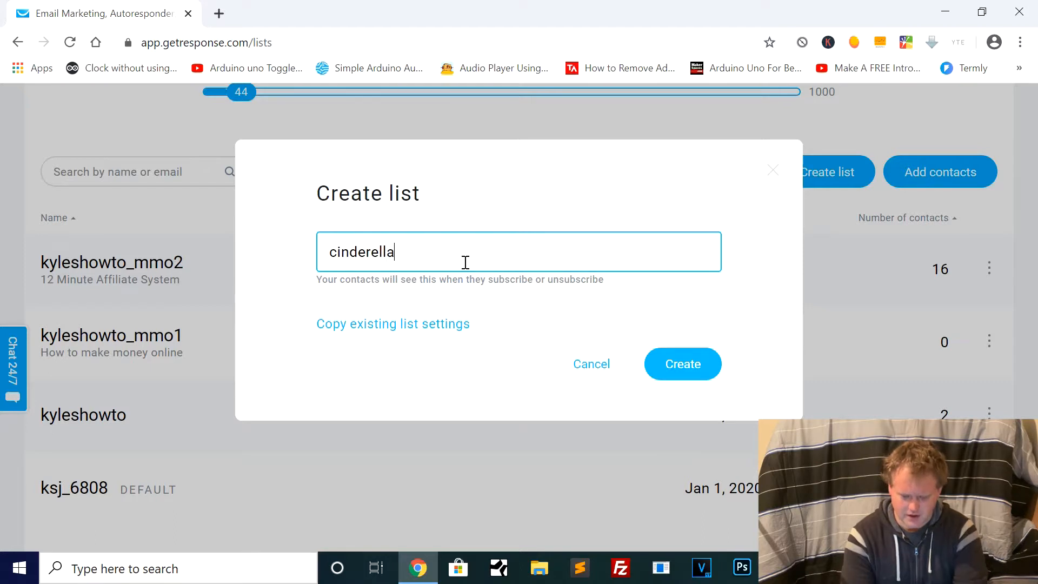
text(_solution)
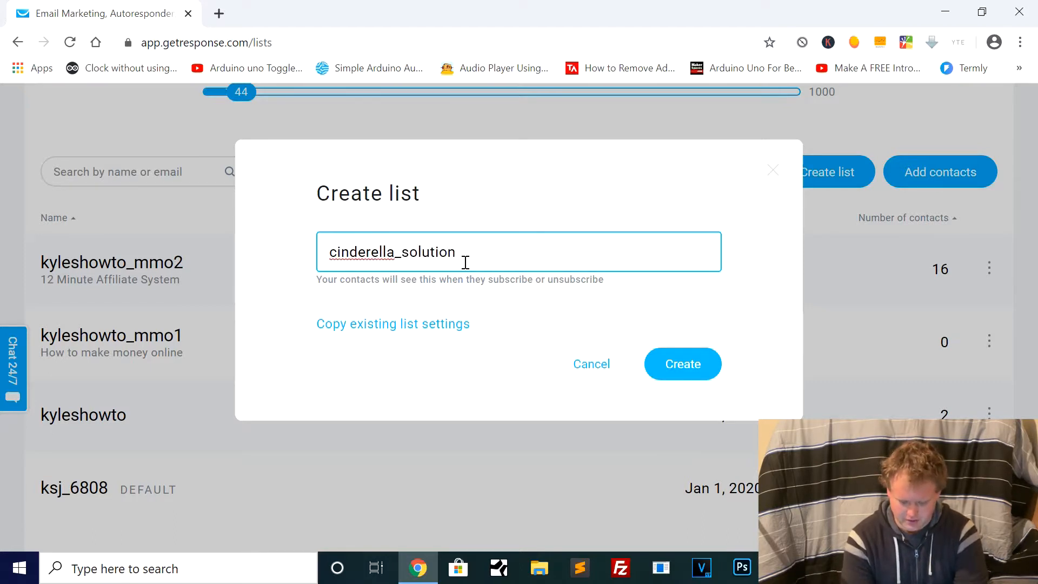
text(130)
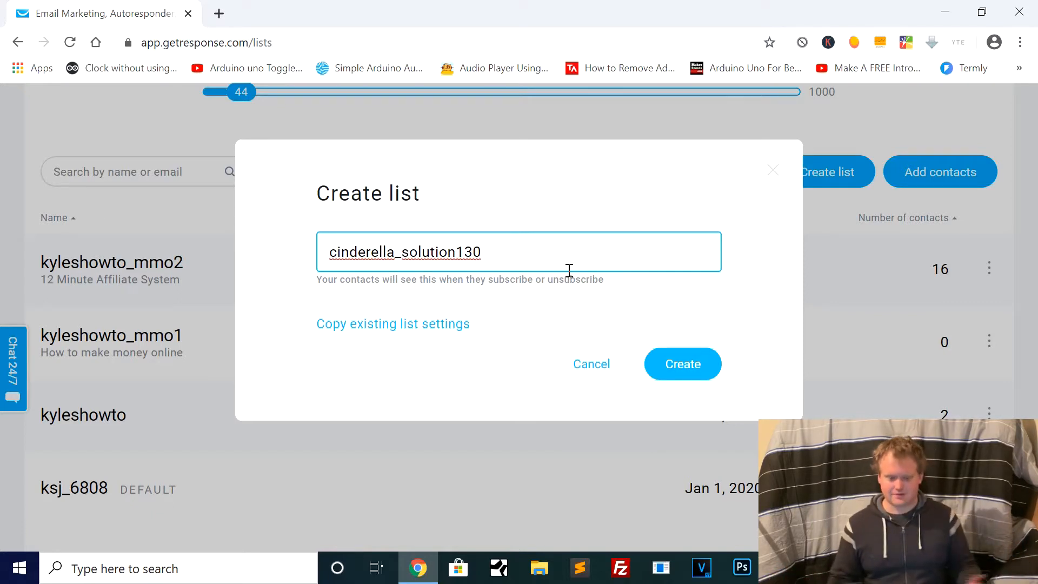
key(BackSpace)
key(BackSpace)
key(BackSpace)
key(BackSpace)
key(BackSpace)
key(BackSpace)
key(BackSpace)
key(BackSpace)
key(BackSpace)
key(BackSpace)
key(BackSpace)
key(BackSpace)
key(BackSpace)
key(BackSpace)
key(BackSpace)
key(BackSpace)
key(BackSpace)
key(BackSpace)
key(BackSpace)
key(BackSpace)
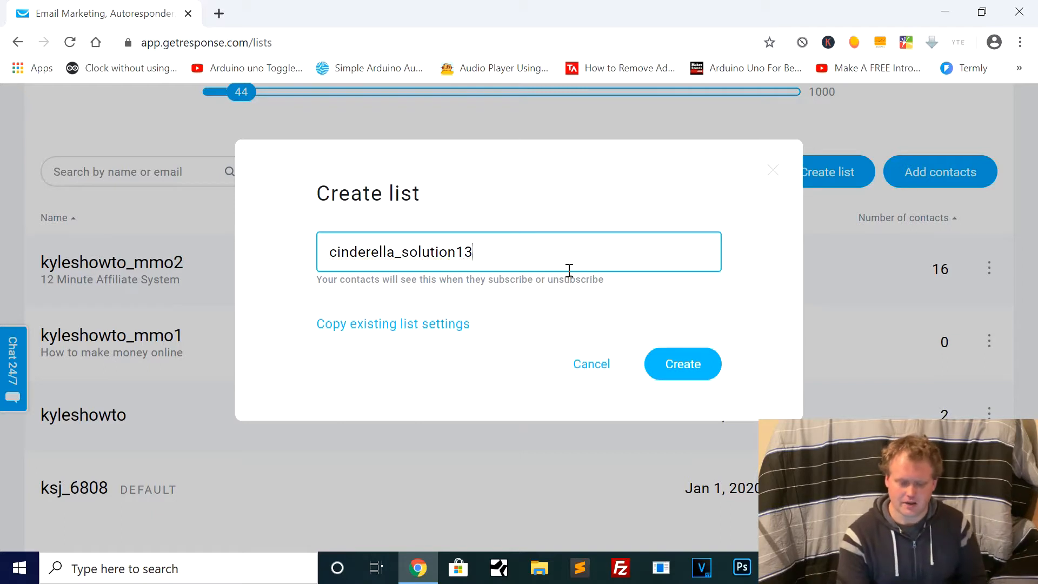
Name the new contact list weight_loss130 and create it.
text(wi)
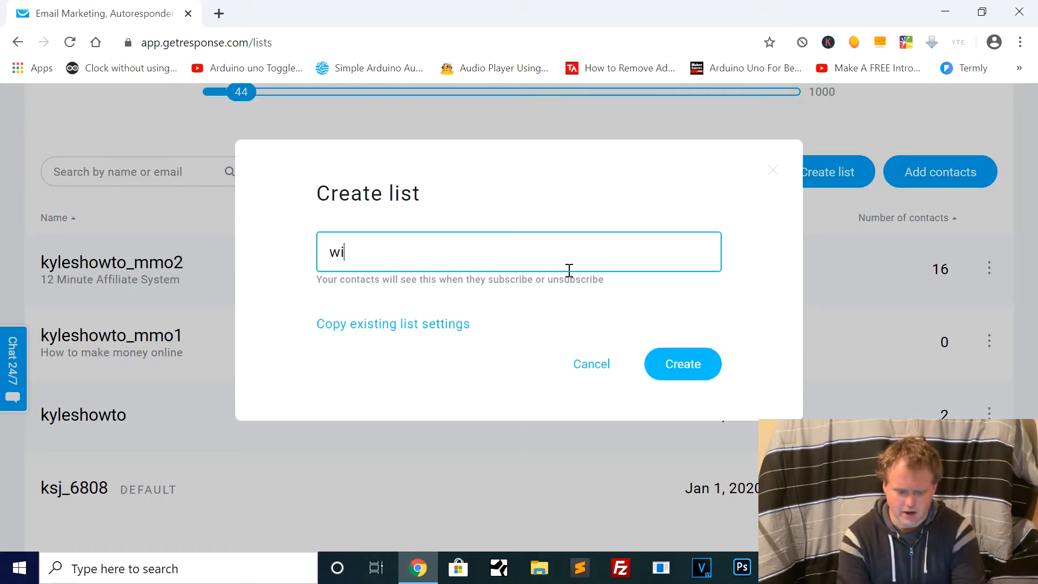
text(eight)
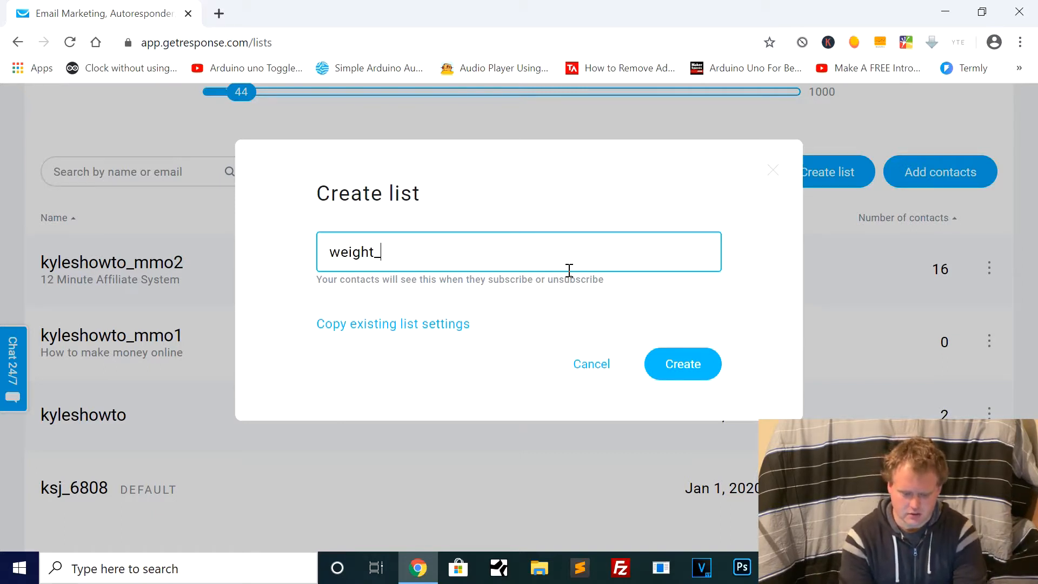
text(_loss130)
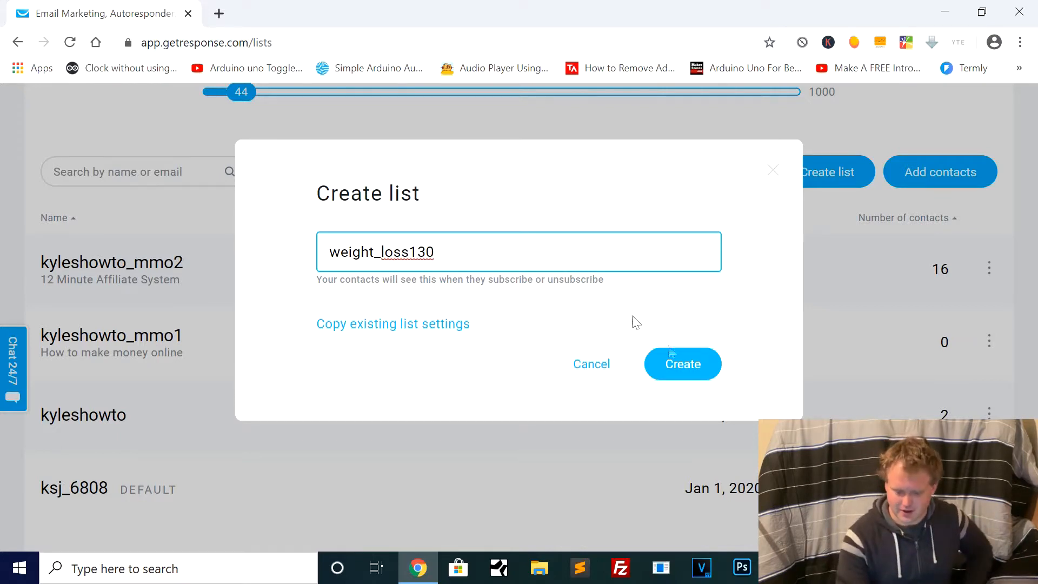
click(685, 366)
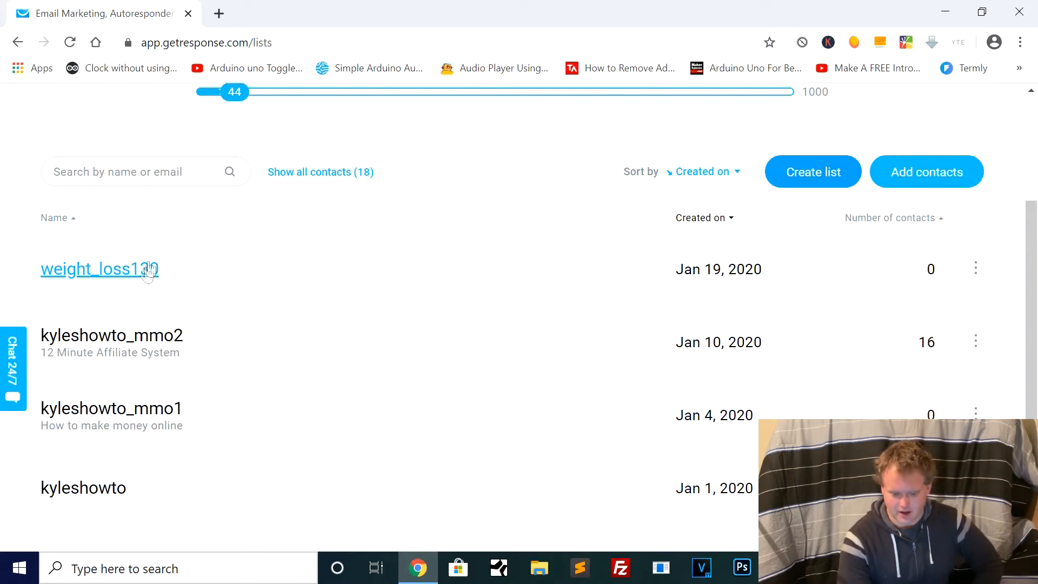
Open the settings of the weight_loss130 list and set its list title to Variation1.
click(975, 269)
click(844, 344)
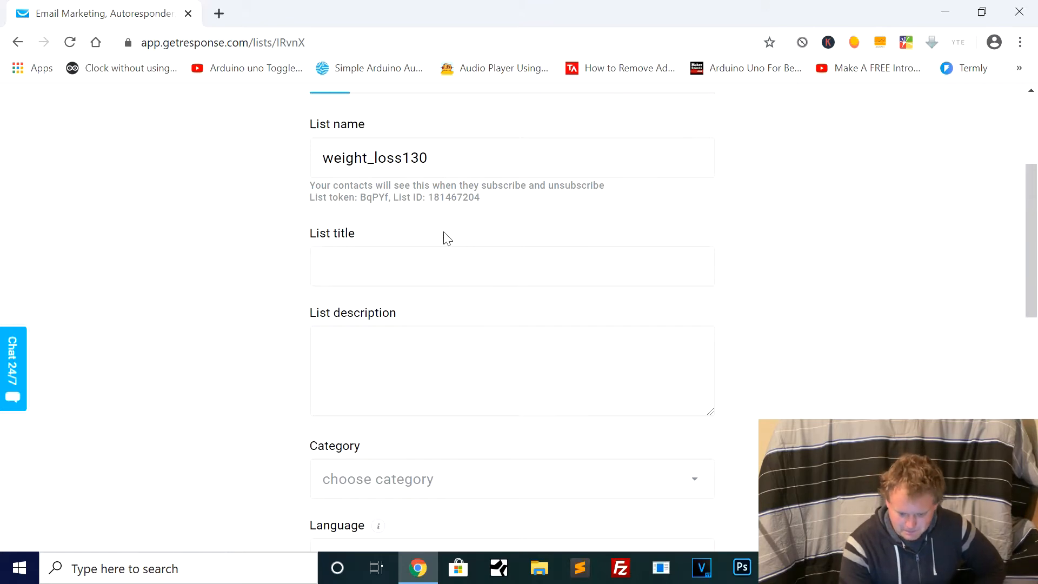
scroll(447, 239, up, 3)
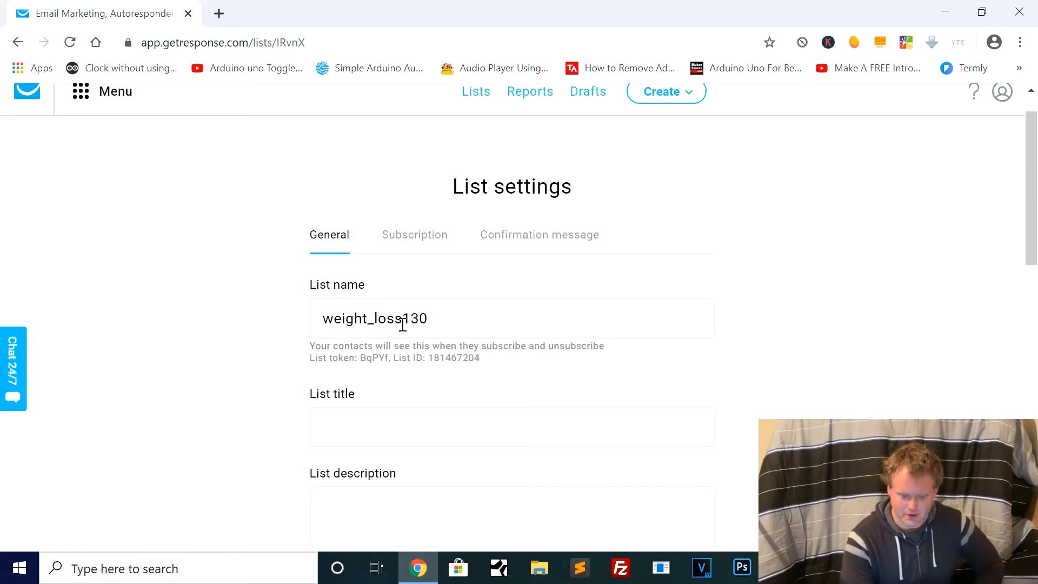
click(385, 419)
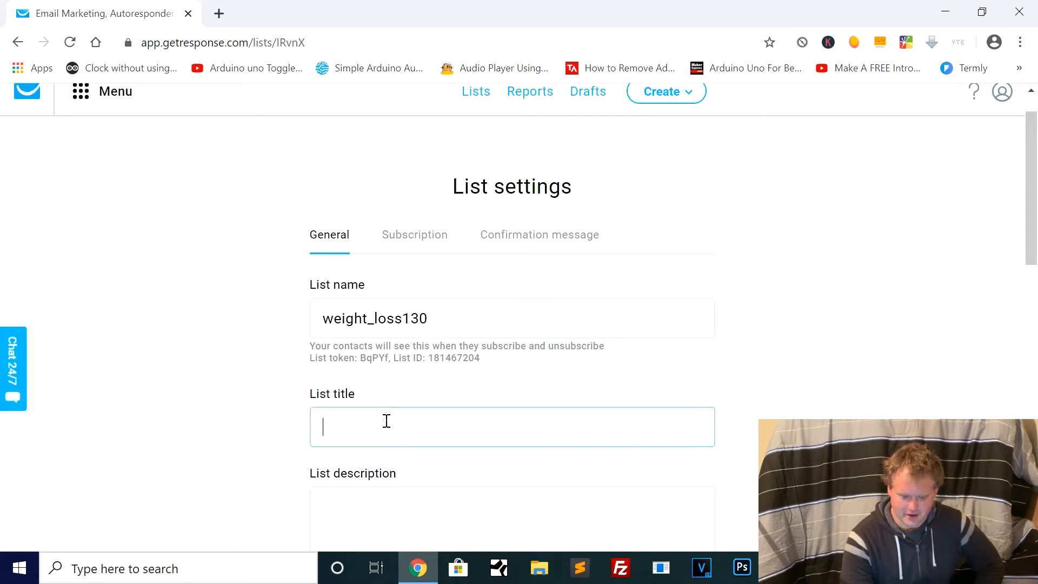
scroll(466, 414, down, 2)
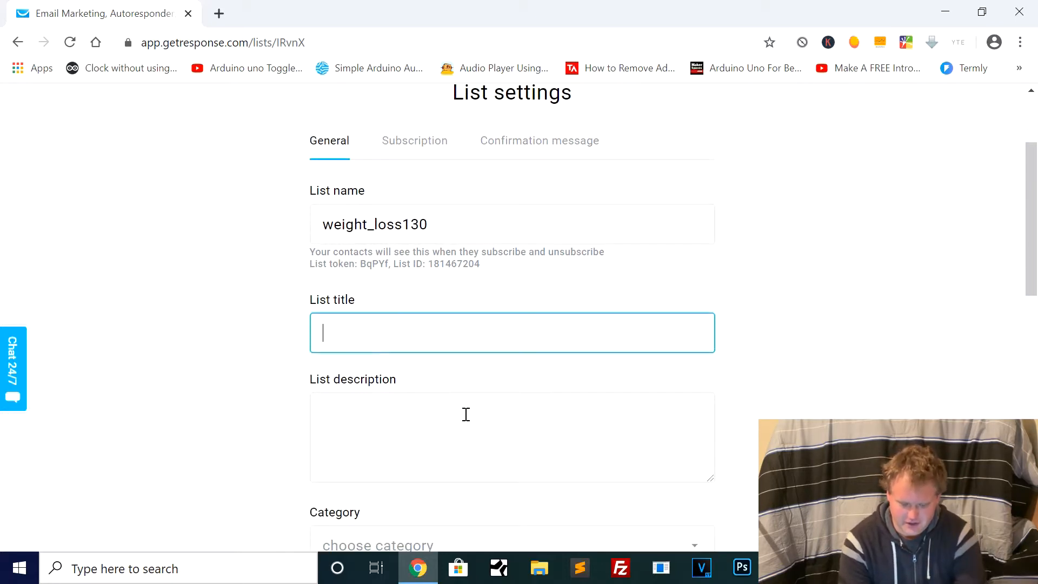
text(Variation1)
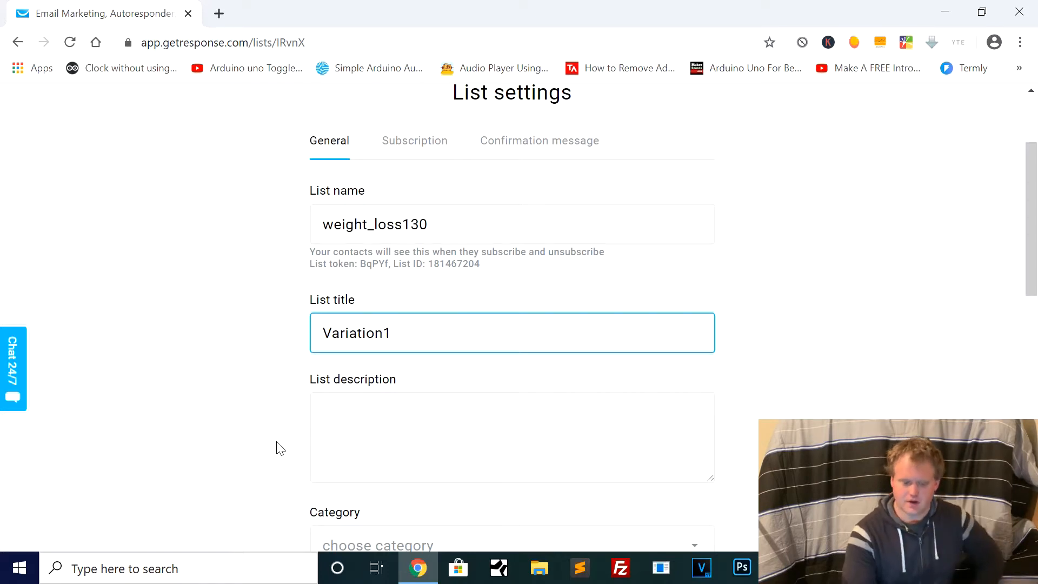
click(280, 448)
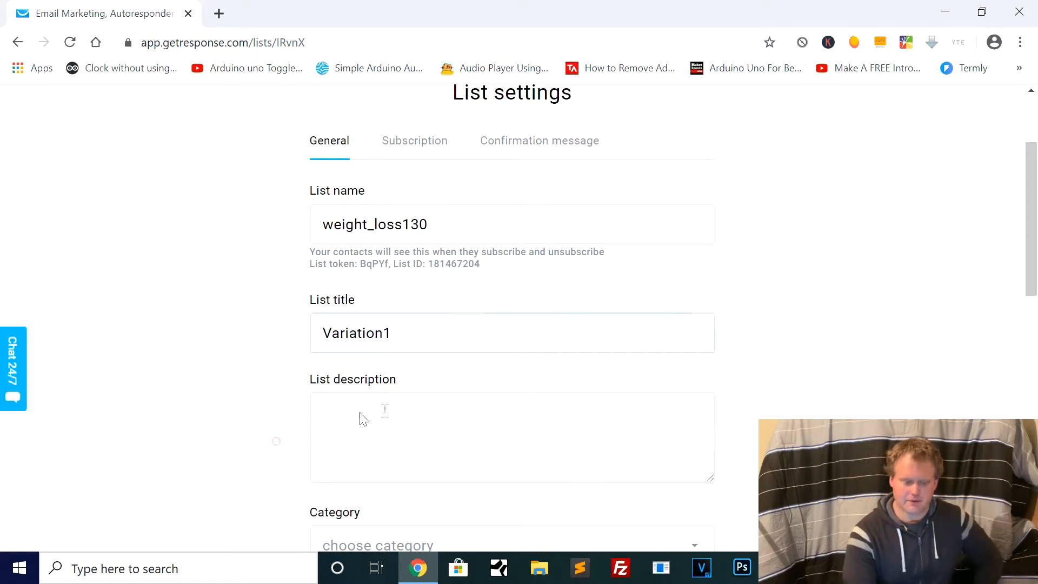
Review the list's general settings, from name, title and description through category, language, postal address footer and logo.
click(384, 411)
scroll(384, 411, down, 4)
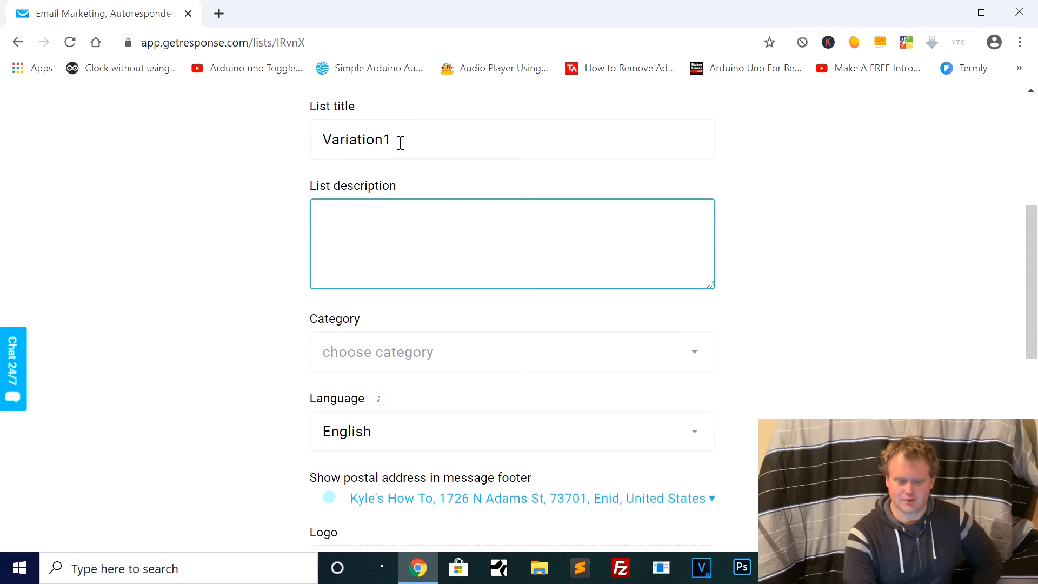
scroll(400, 143, up, 3)
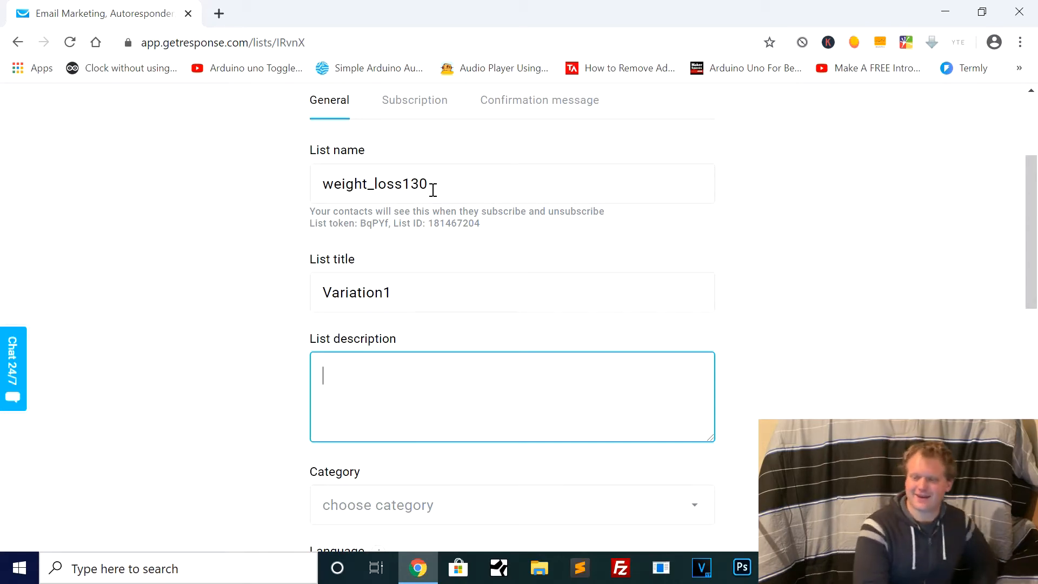
click(412, 298)
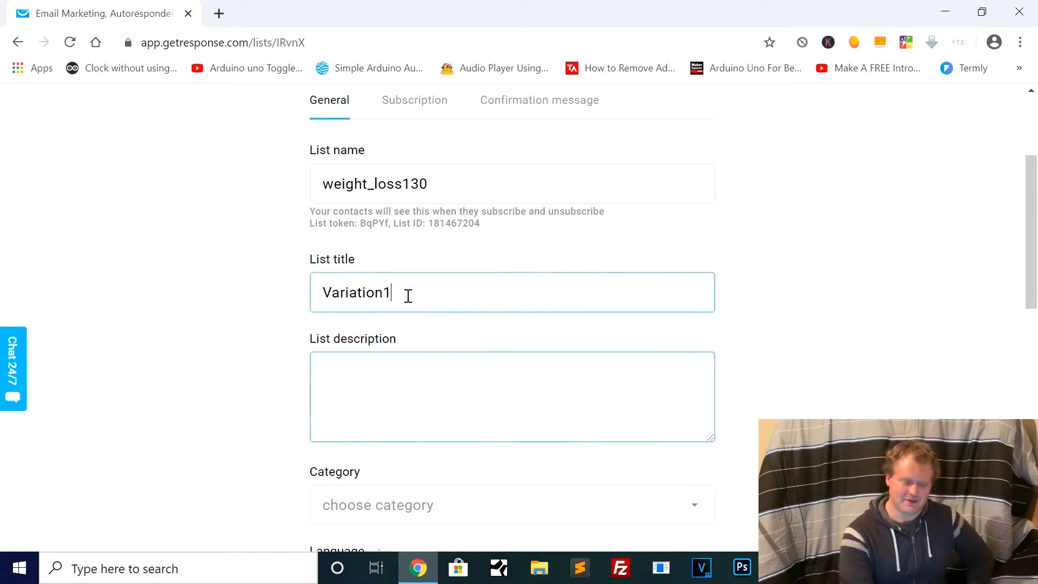
click(405, 373)
scroll(408, 373, down, 3)
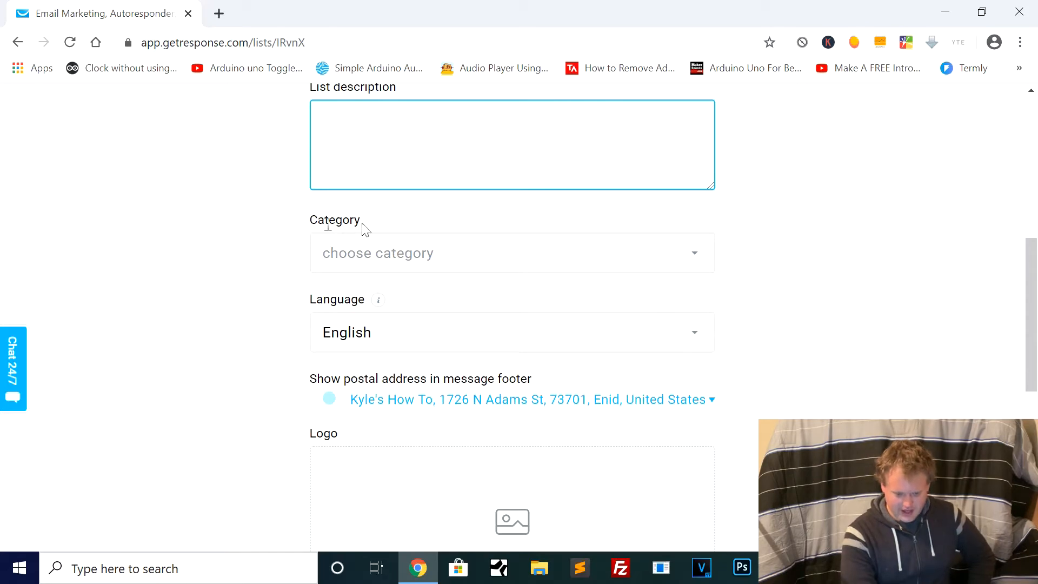
scroll(408, 320, down, 2)
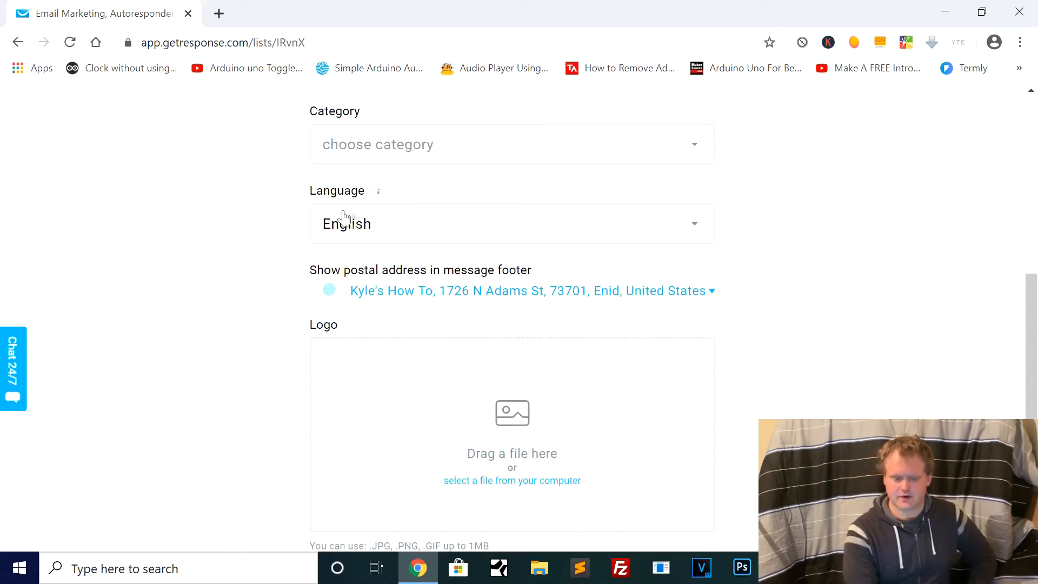
Check the remaining general settings of the weight_loss130 list, including the logo and its link address, and save the general settings.
scroll(456, 287, down, 2)
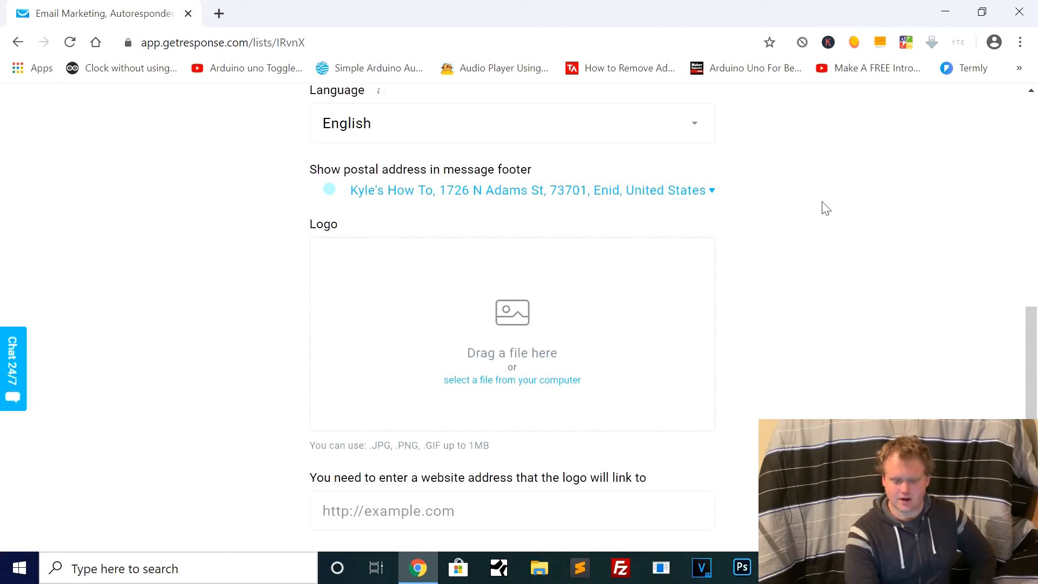
scroll(610, 205, down, 5)
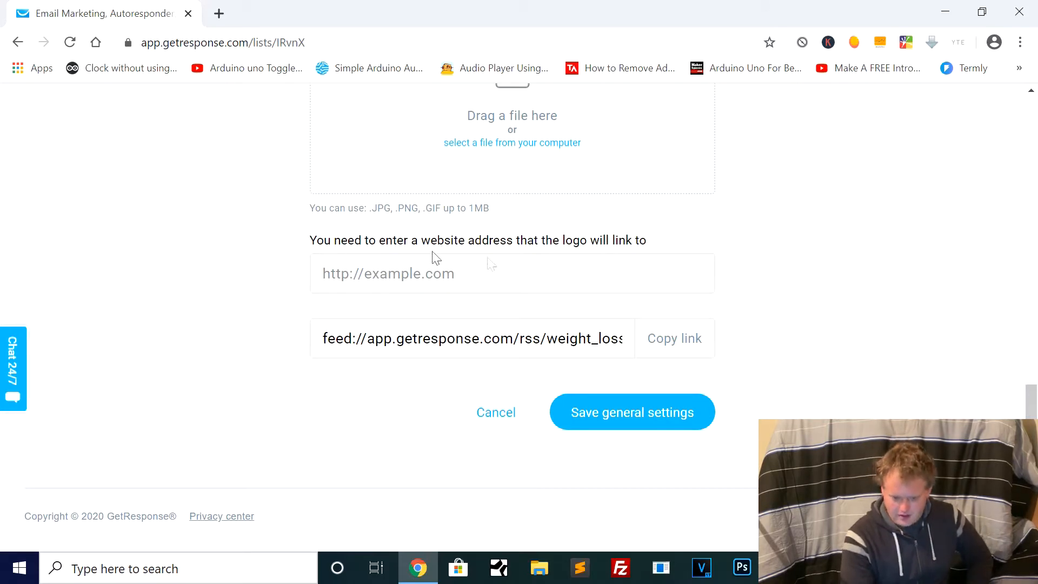
scroll(478, 210, up, 5)
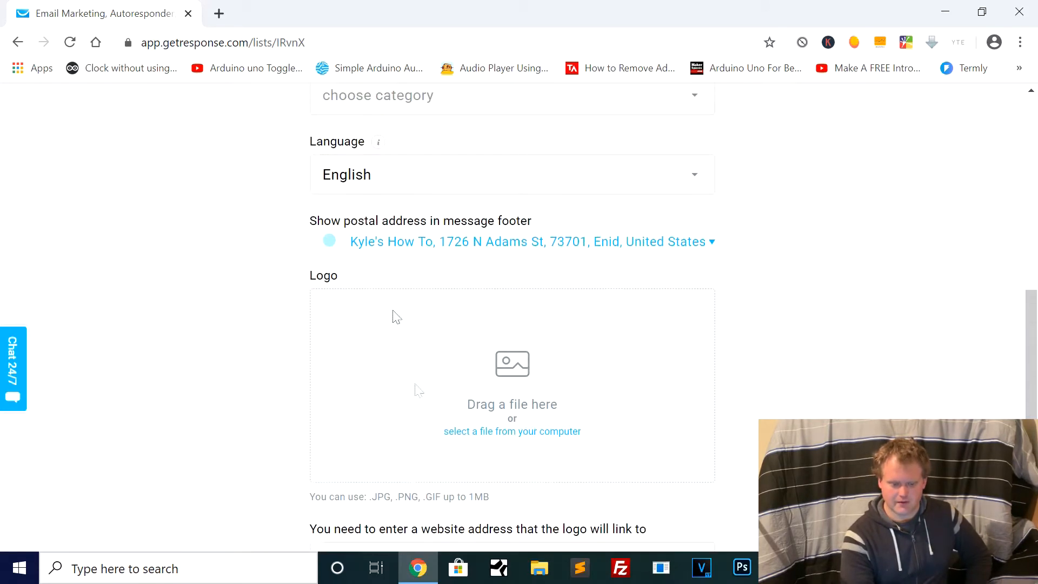
scroll(542, 398, down, 4)
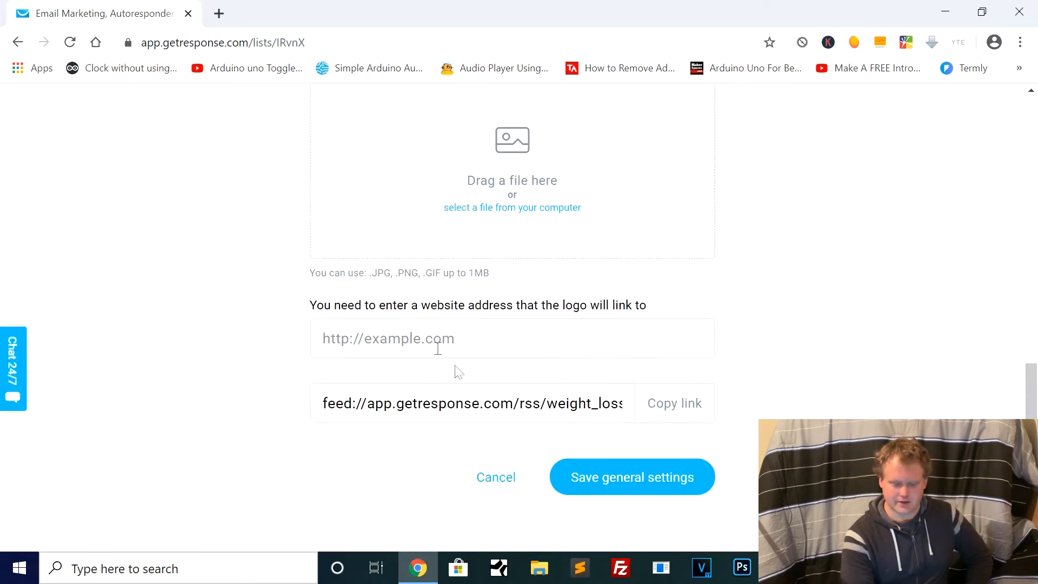
click(621, 483)
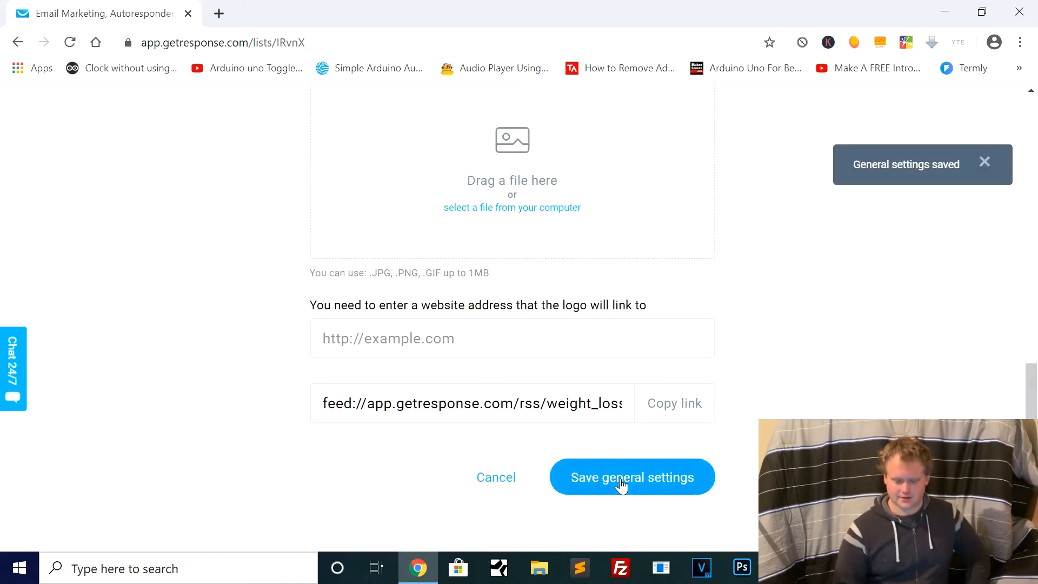
Turn off subscription notifications in the list's subscription settings, keep the GetResponse confirmation page, and save the subscription settings.
scroll(621, 483, up, 10)
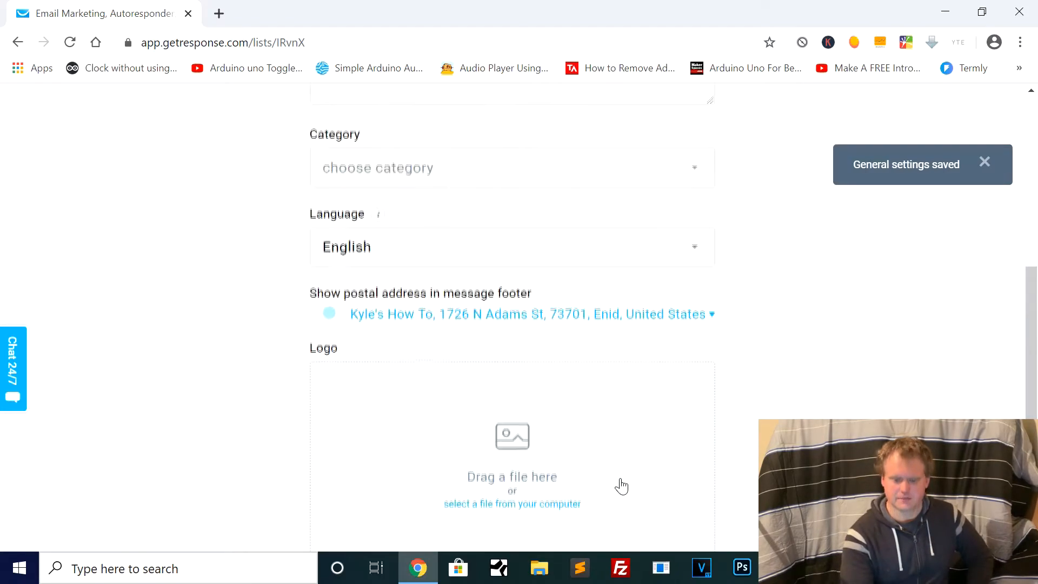
scroll(621, 485, up, 5)
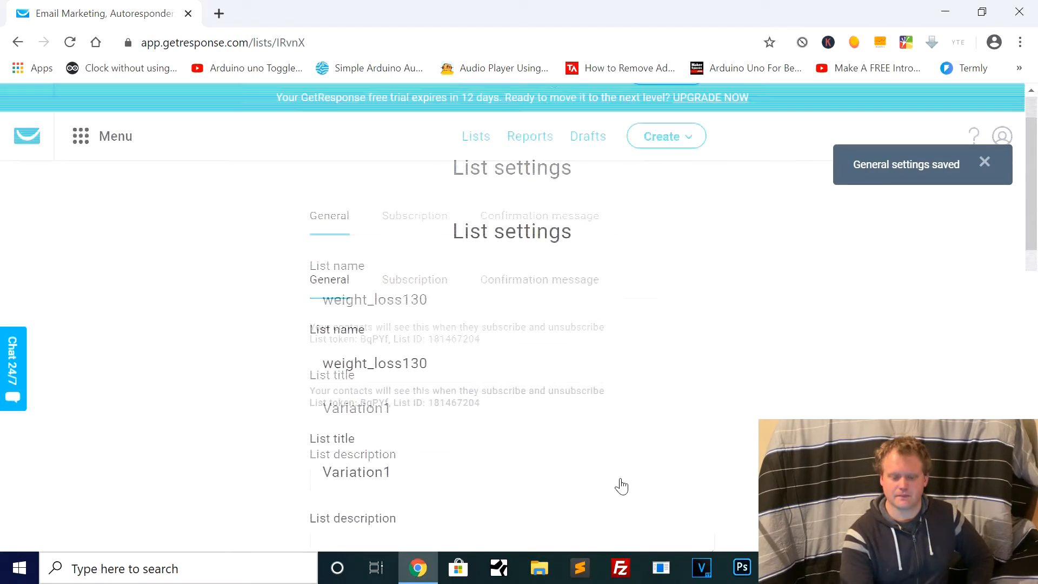
click(415, 286)
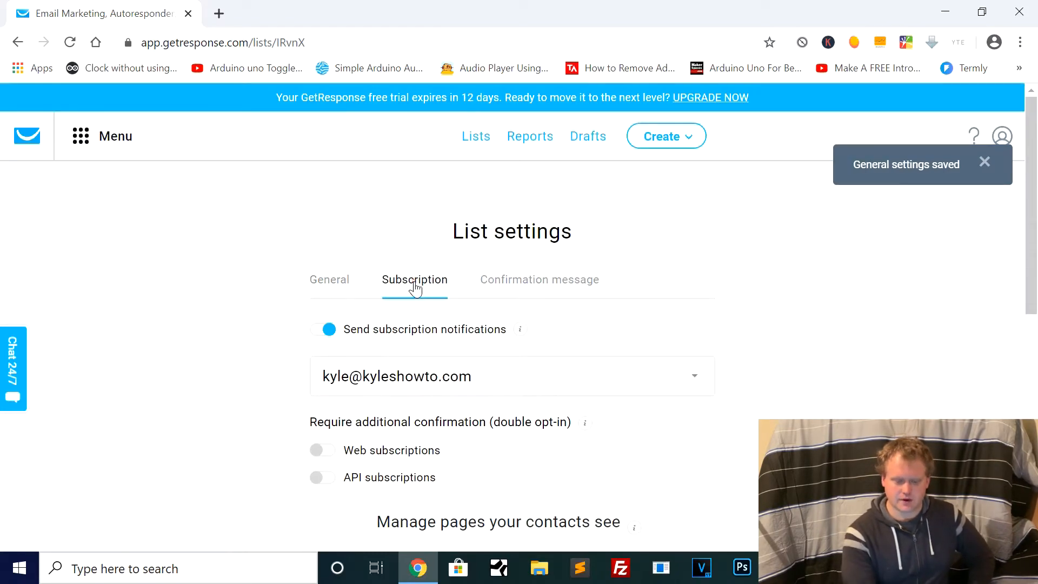
click(323, 332)
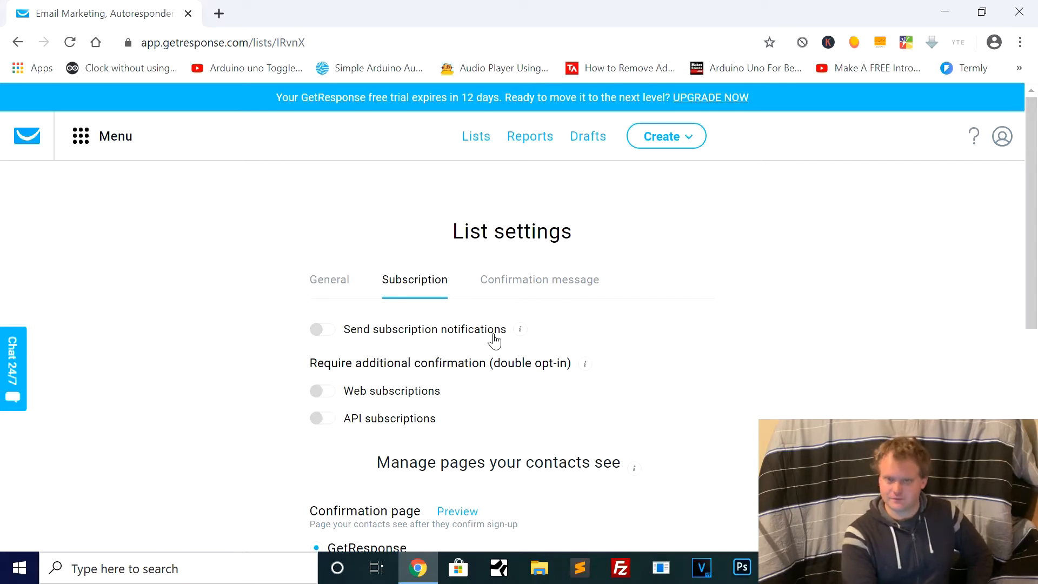
scroll(494, 341, down, 4)
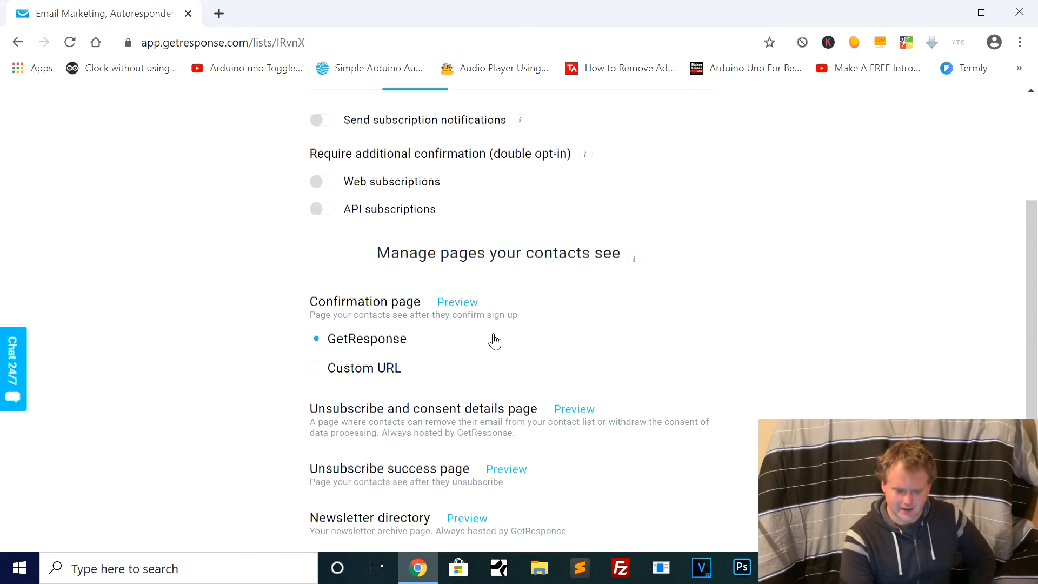
scroll(385, 282, down, 2)
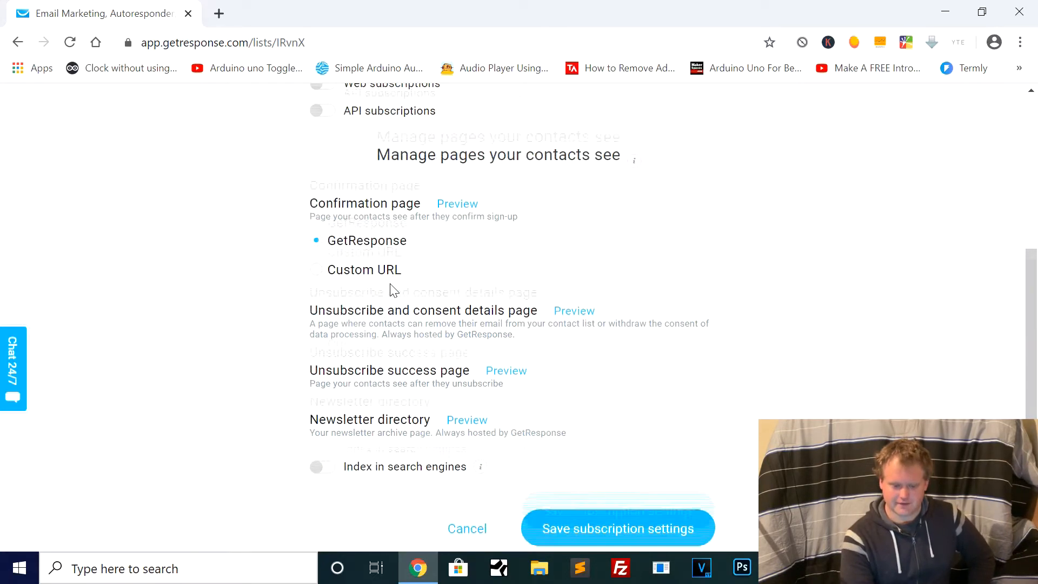
scroll(385, 282, down, 2)
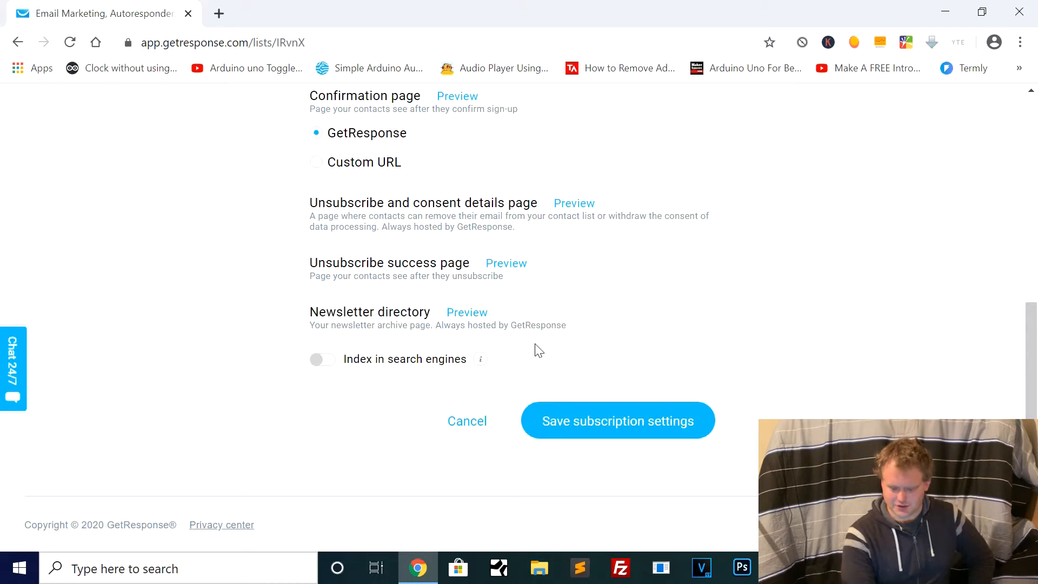
click(616, 426)
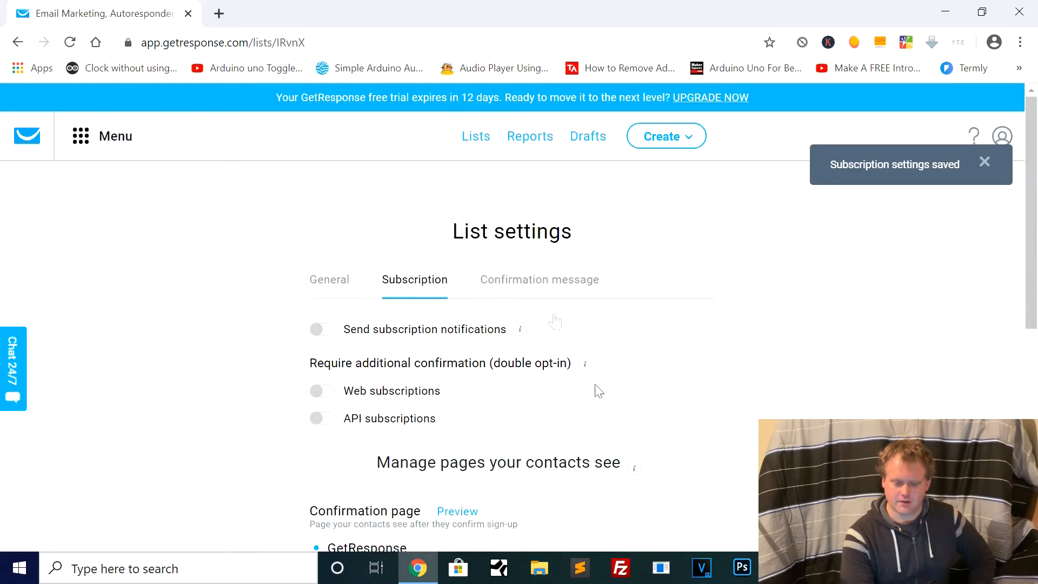
Review the list's confirmation message settings, from HTML format and subject line to the default body template, and save them.
click(533, 293)
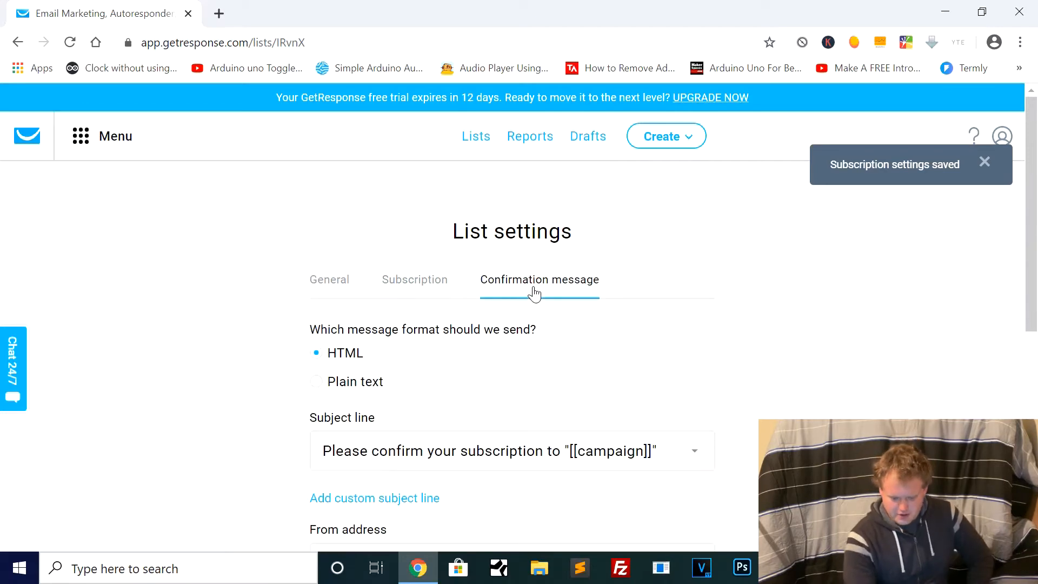
scroll(533, 293, down, 2)
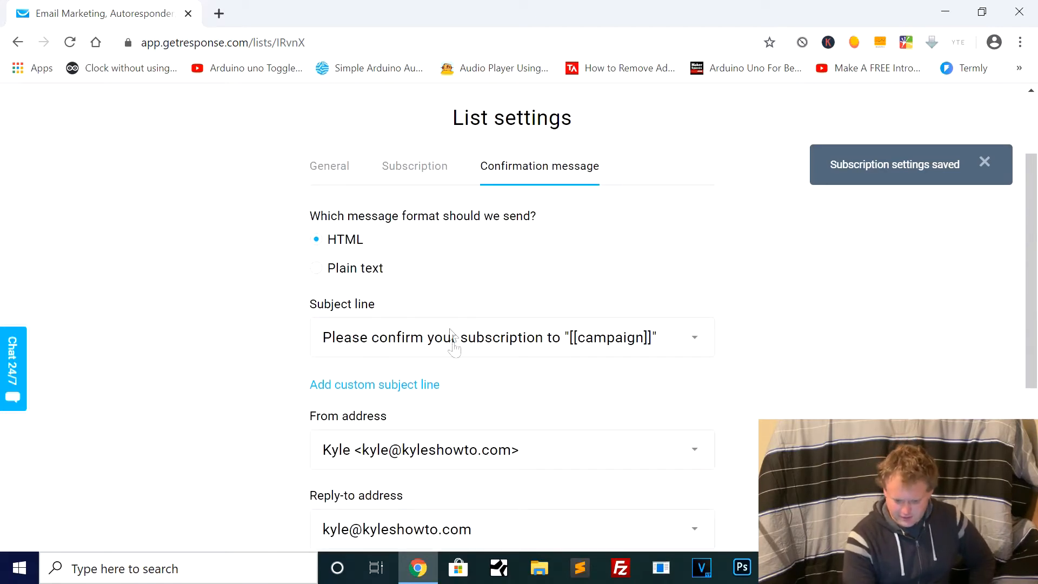
scroll(665, 406, down, 2)
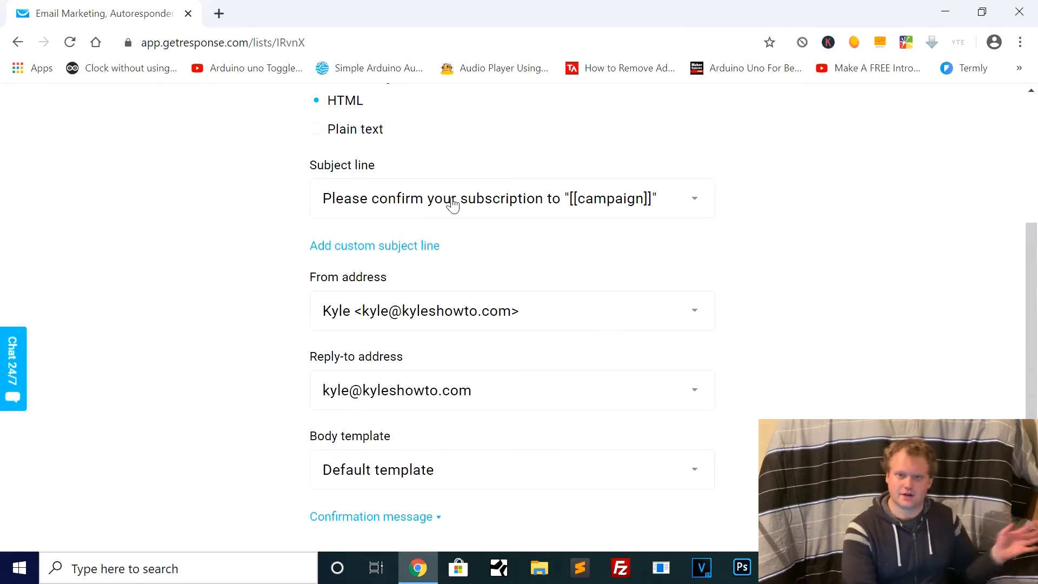
scroll(453, 205, down, 2)
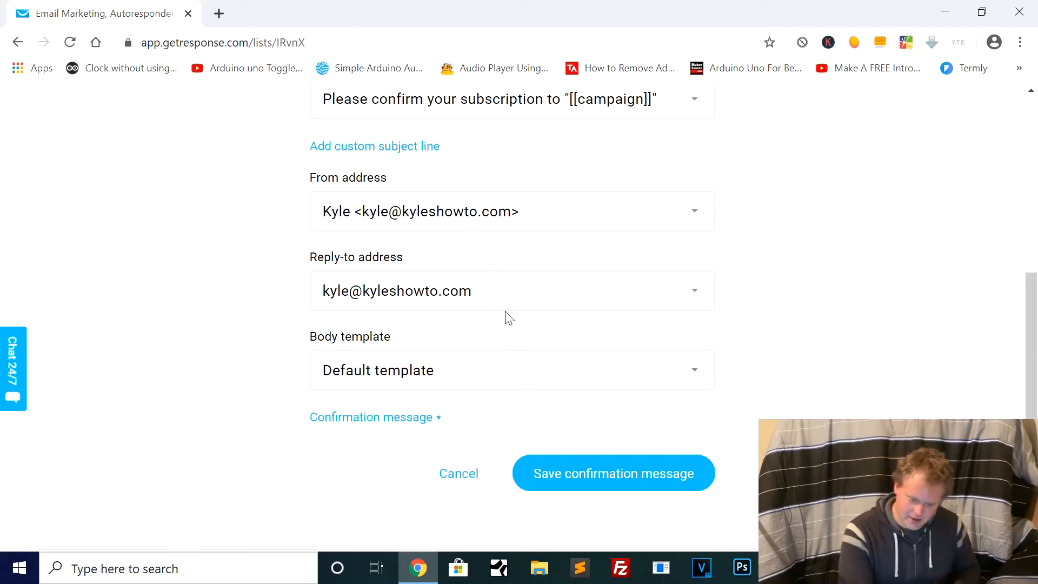
scroll(508, 318, down, 1)
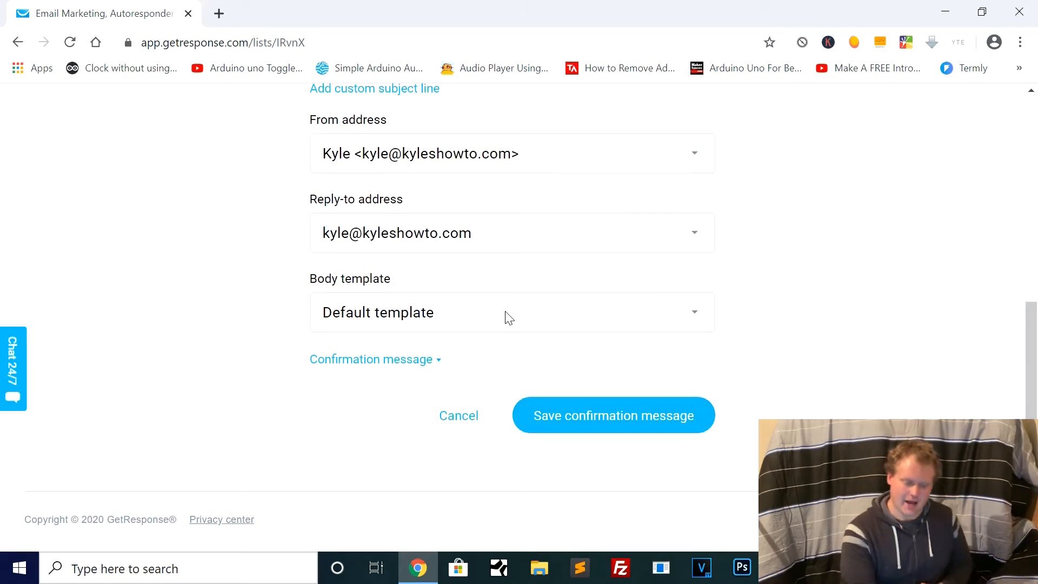
scroll(509, 318, down, 1)
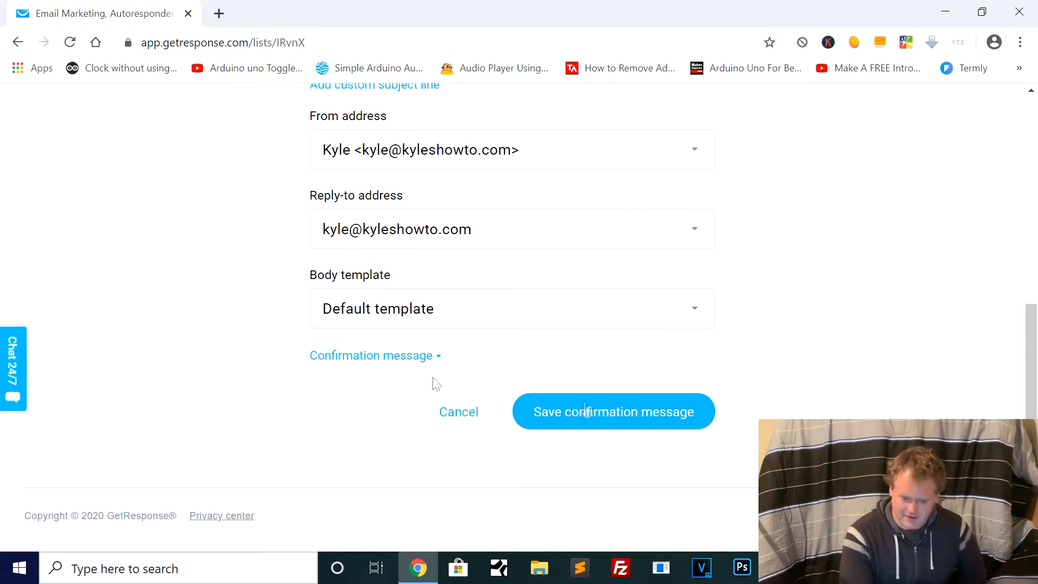
click(611, 423)
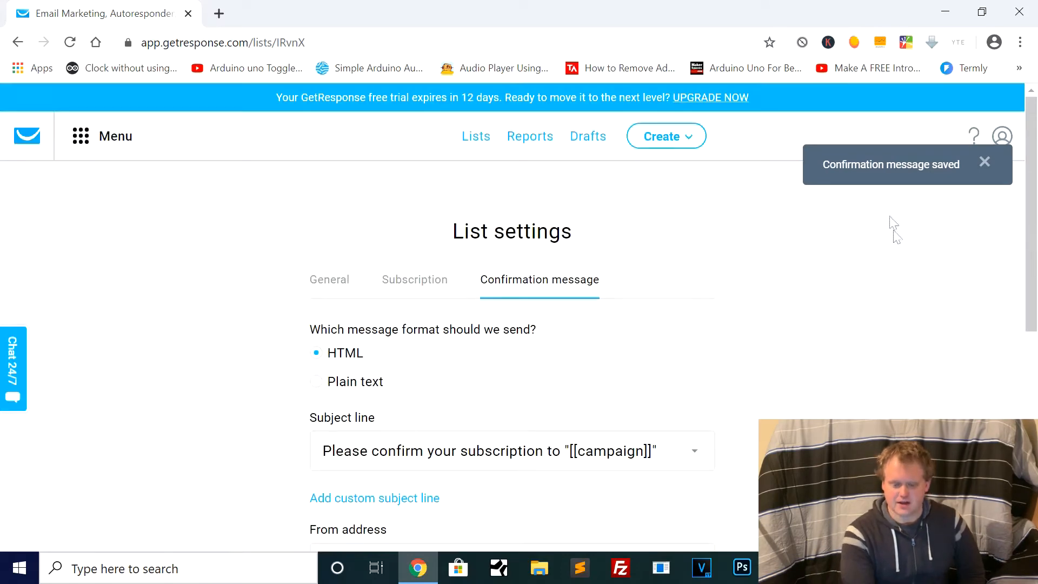
Go back to the dashboard and view the contact lists overview to check the weight_loss130 list.
click(28, 139)
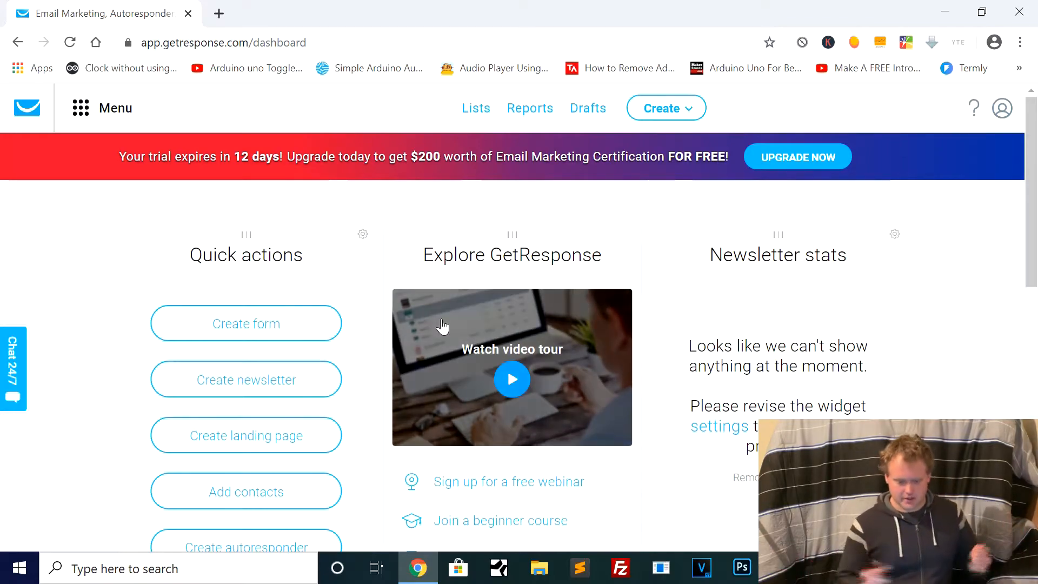
scroll(703, 312, down, 3)
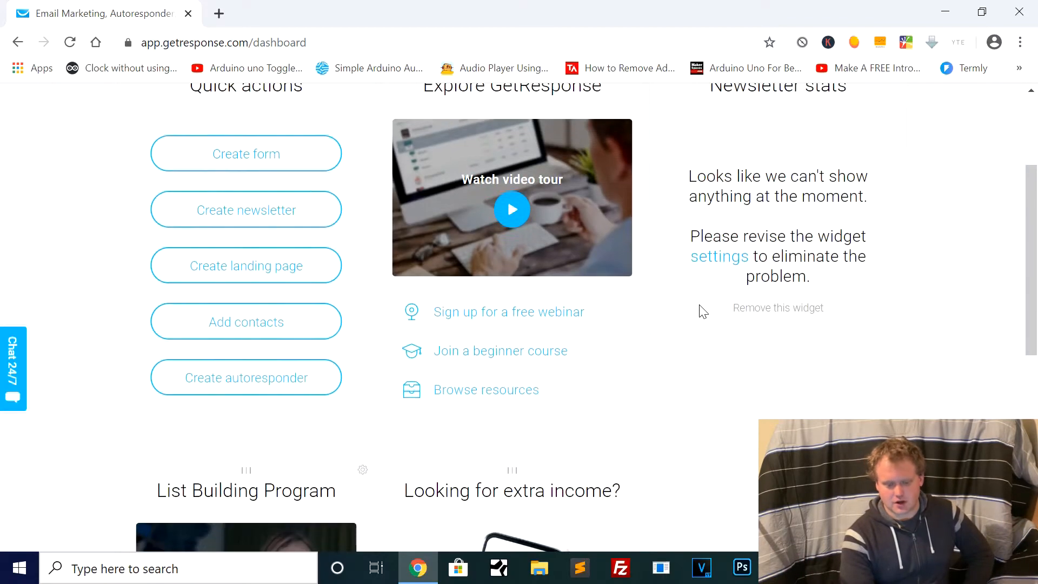
scroll(703, 311, up, 3)
click(476, 107)
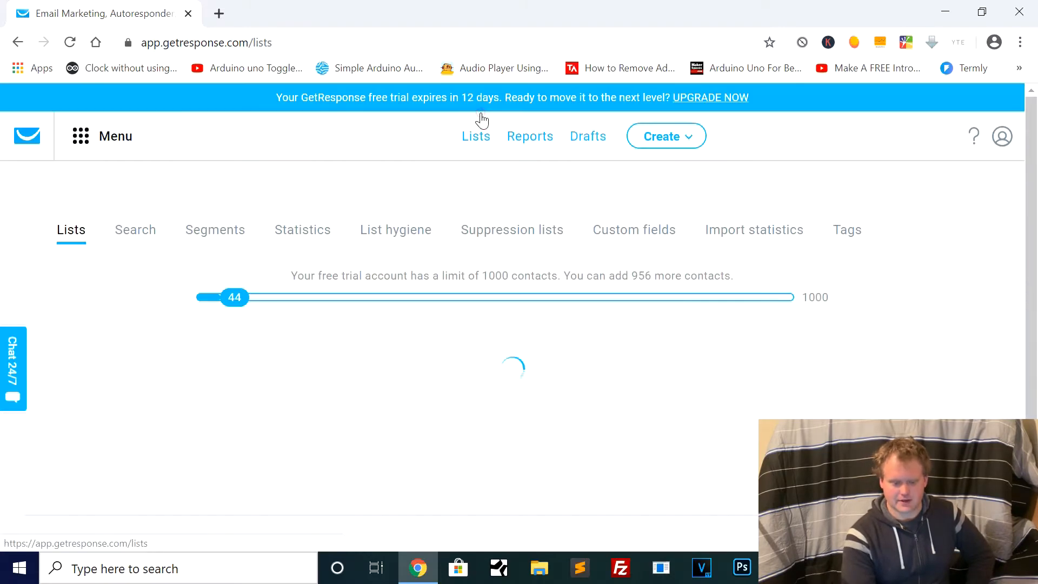
scroll(603, 423, down, 5)
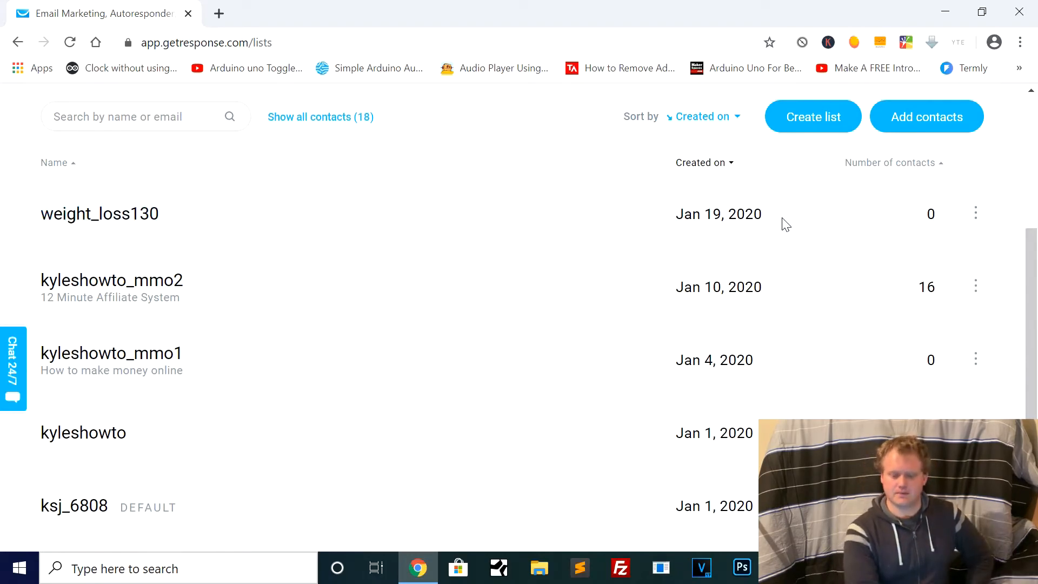
scroll(785, 225, up, 5)
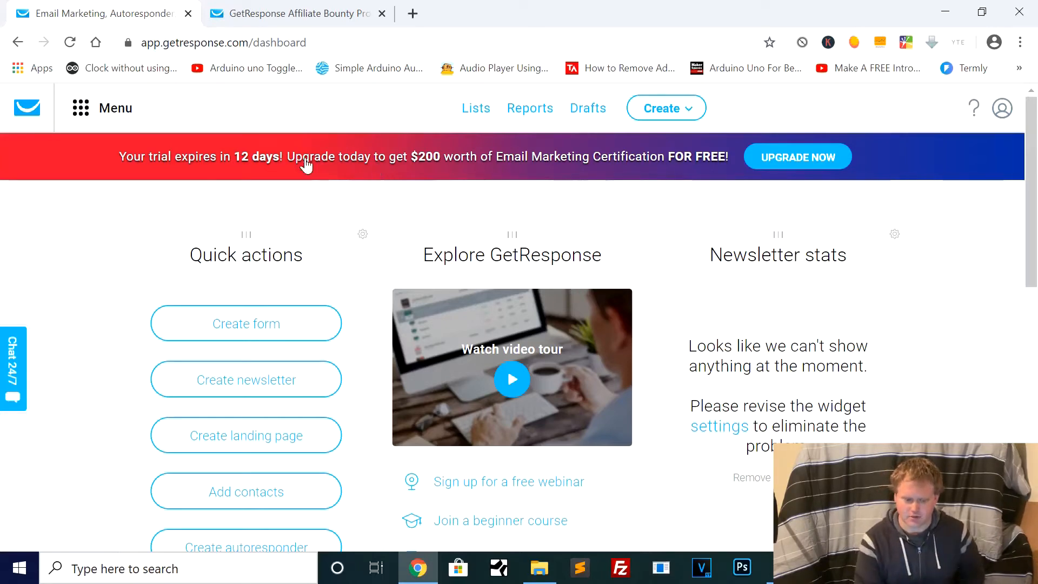
Open the landing pages overview and examine the existing pages' status, visits, contacts and subscription rates.
click(109, 115)
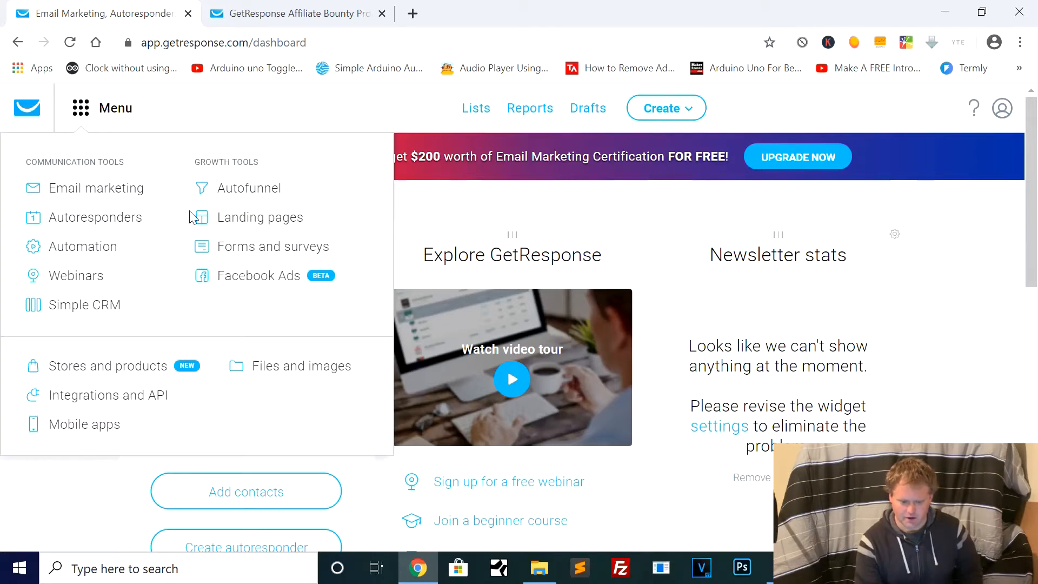
click(271, 222)
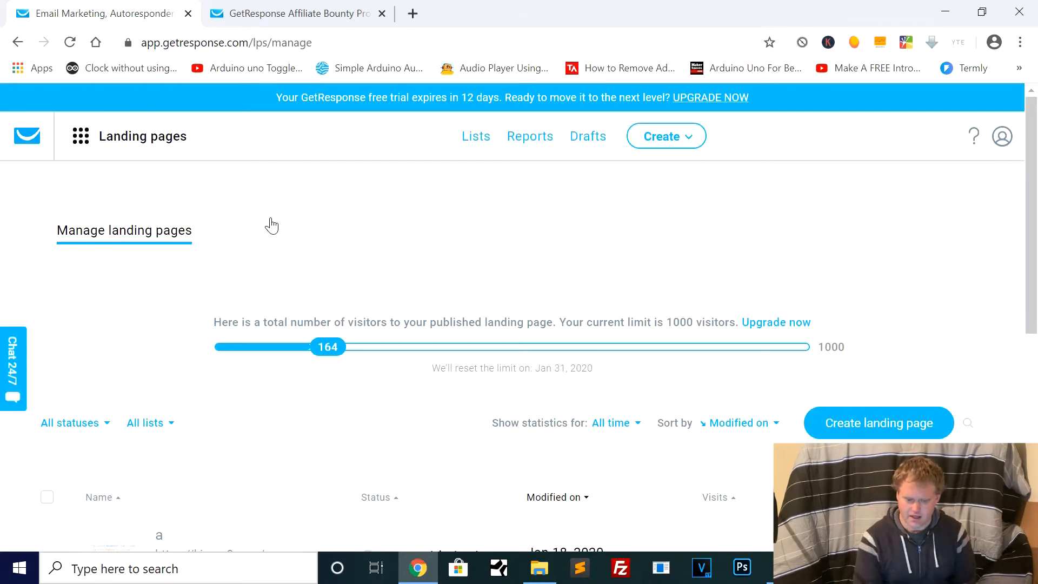
scroll(157, 340, down, 5)
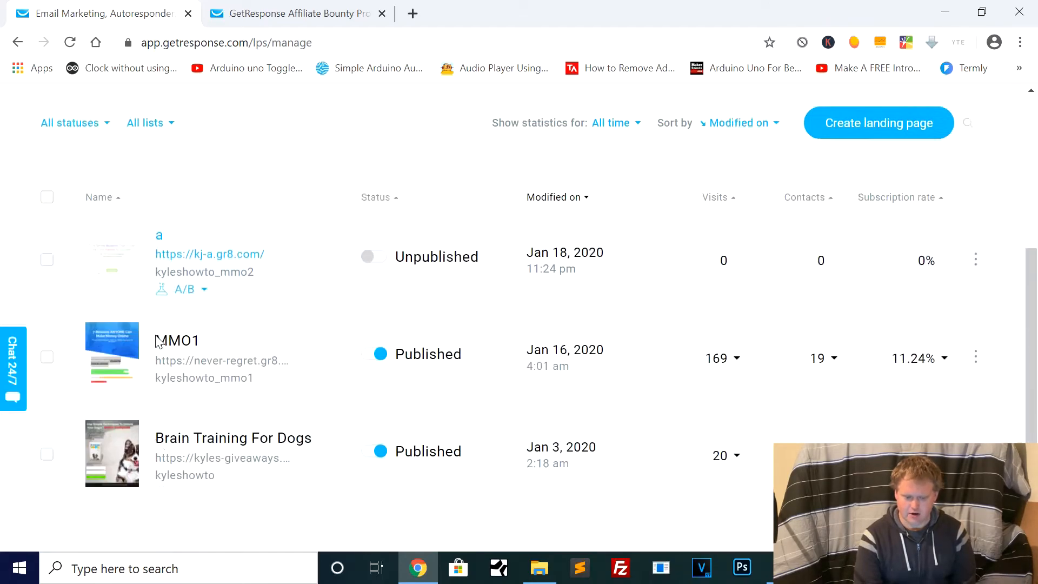
scroll(156, 335, down, 2)
scroll(156, 335, up, 2)
scroll(156, 335, down, 2)
scroll(155, 335, up, 2)
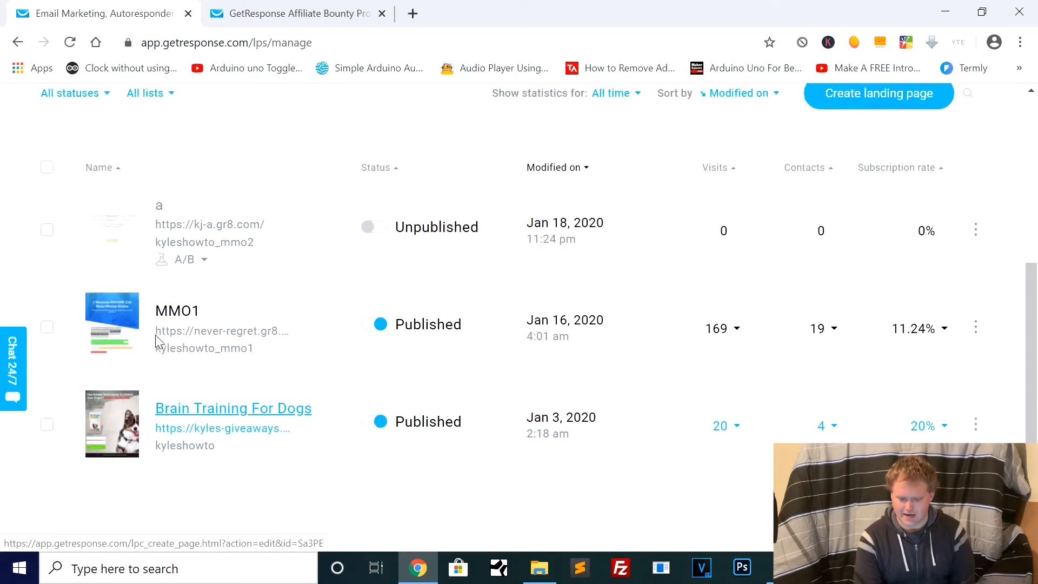
scroll(155, 335, down, 2)
scroll(155, 335, up, 3)
scroll(154, 336, down, 2)
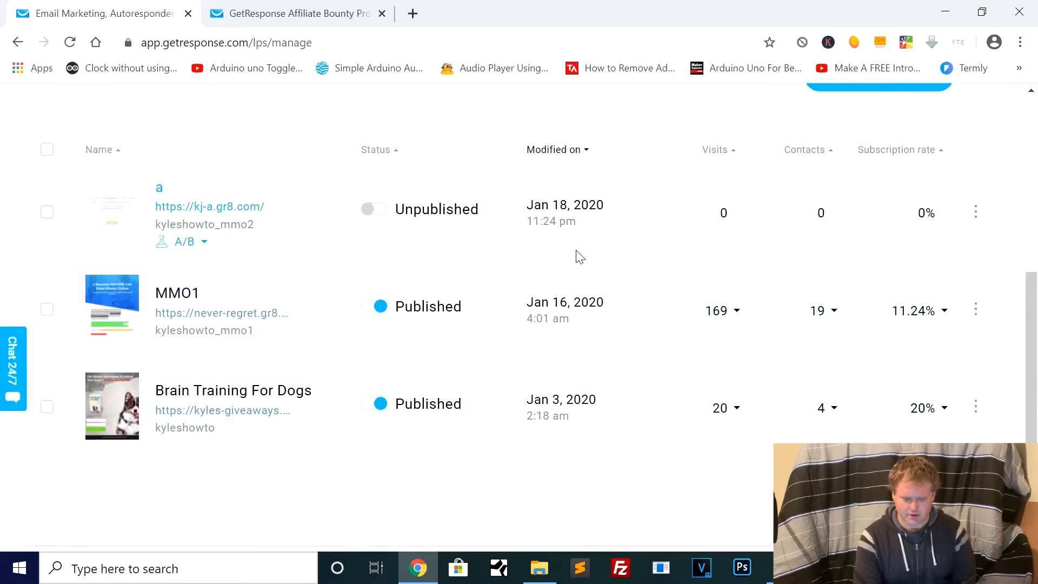
scroll(578, 256, up, 2)
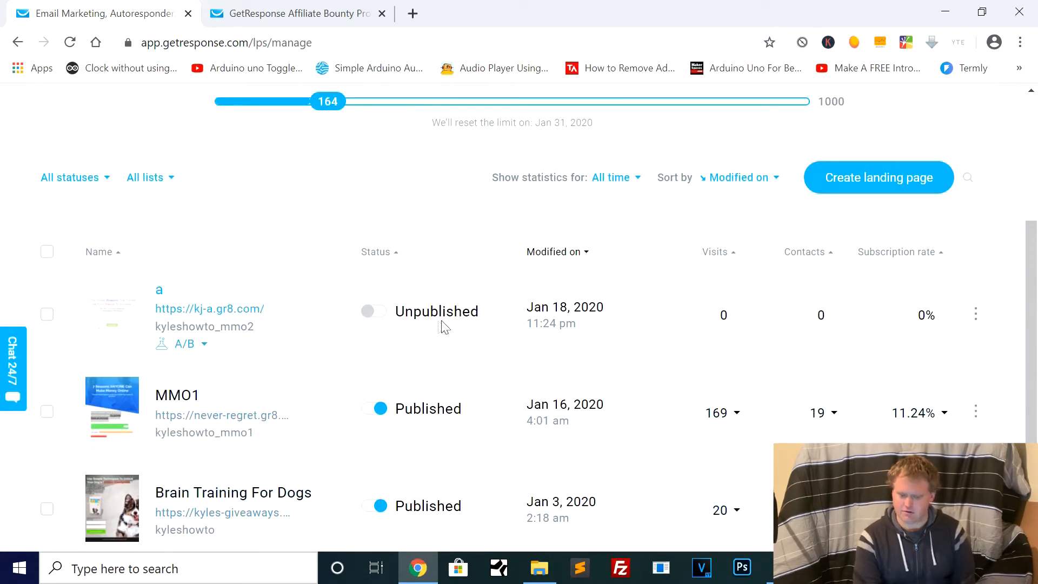
scroll(445, 327, up, 2)
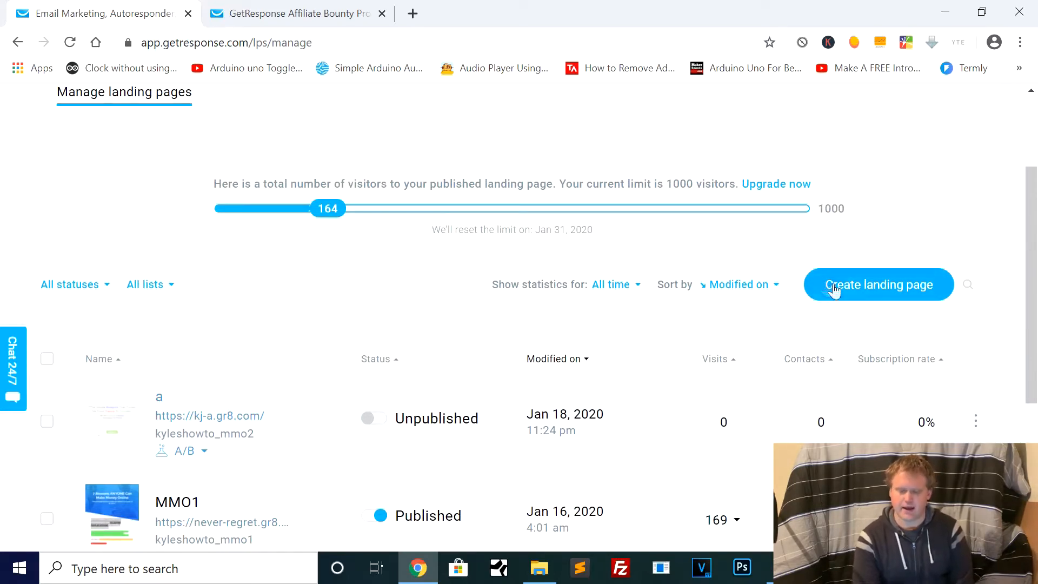
Start creating a new landing page instead of restoring the autosaved design, and show the template gallery from its beginning.
click(876, 291)
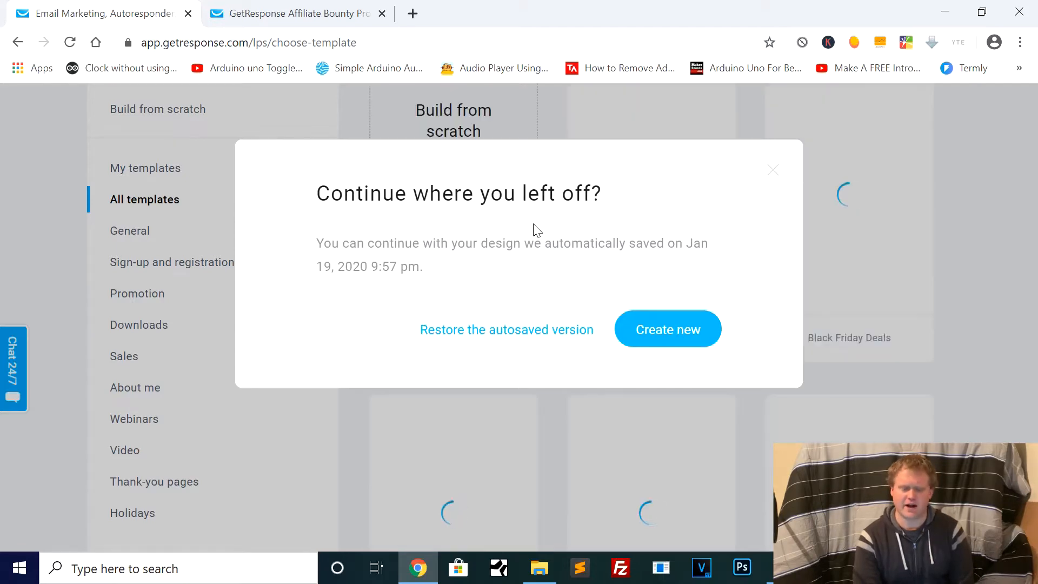
click(680, 337)
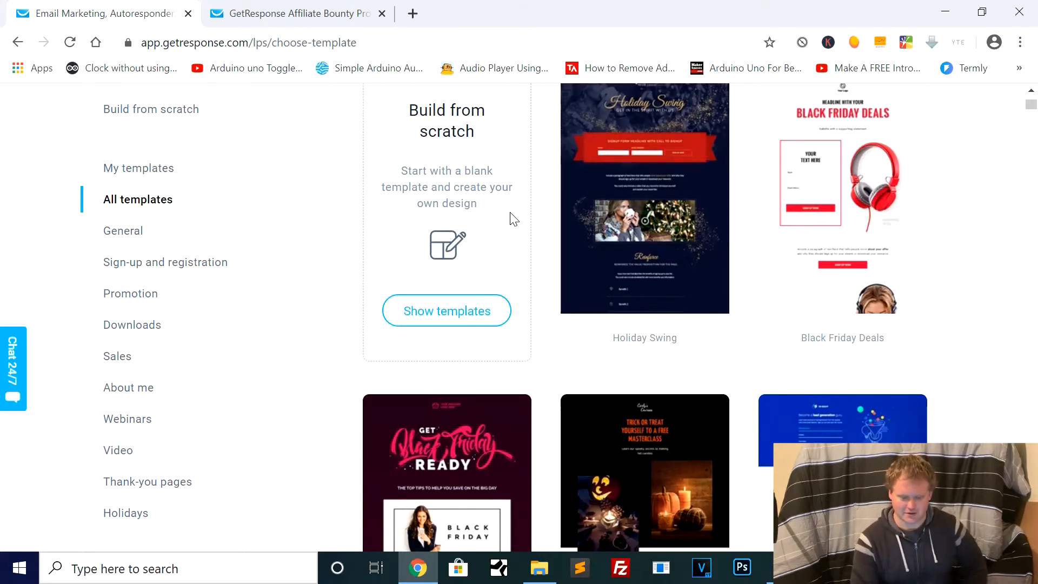
scroll(512, 216, up, 3)
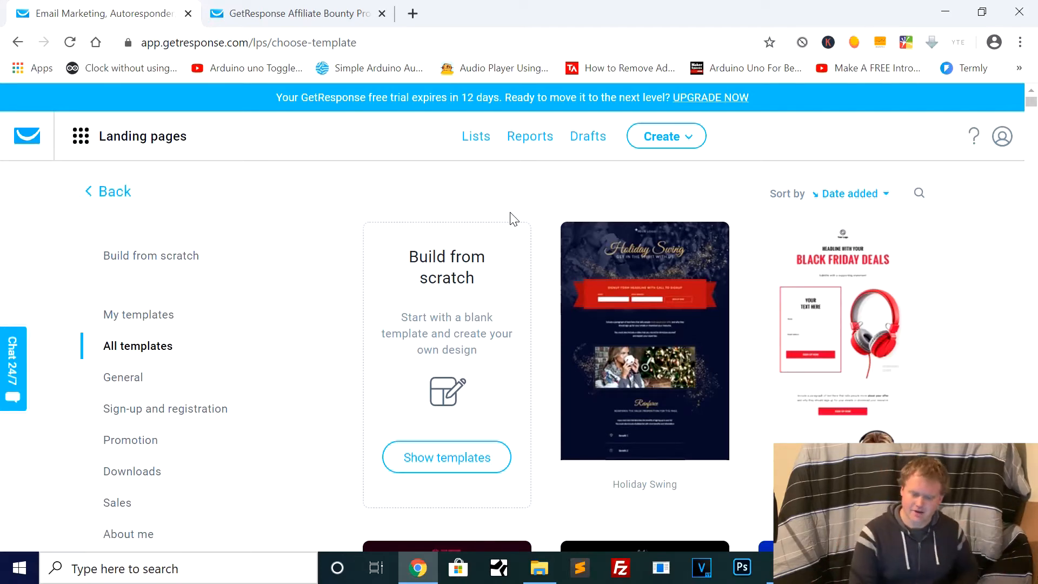
Browse the template gallery, filter it to Sign-up and registration, and select the Auto Insurance Experts template.
scroll(501, 342, down, 3)
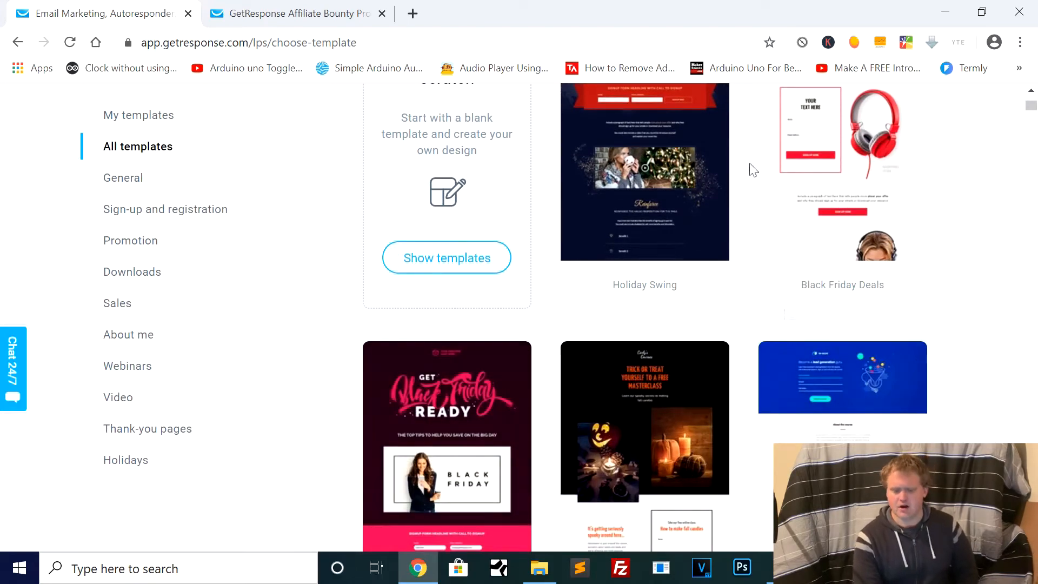
scroll(665, 314, down, 3)
scroll(664, 312, down, 15)
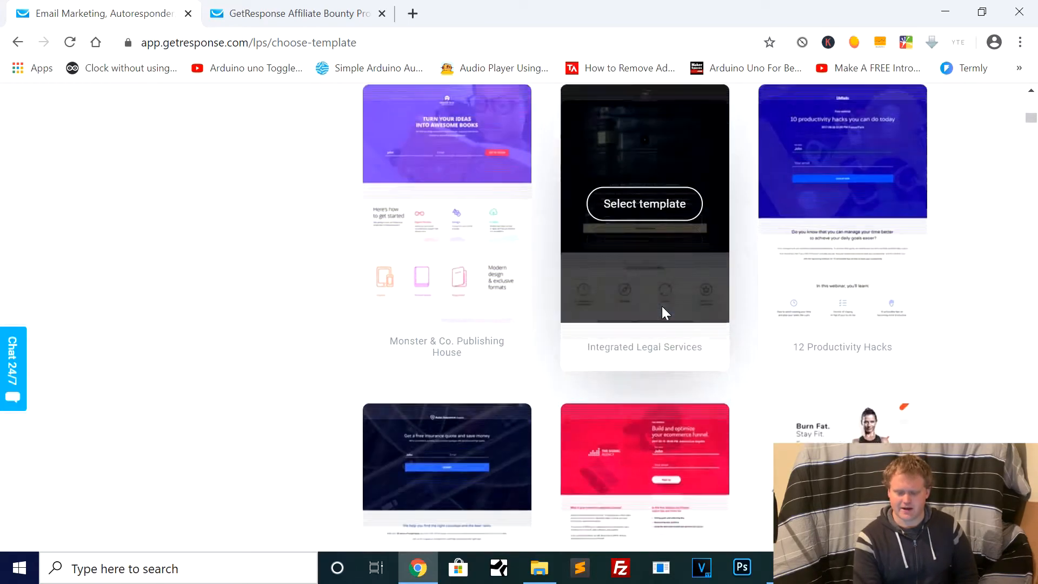
scroll(661, 305, down, 20)
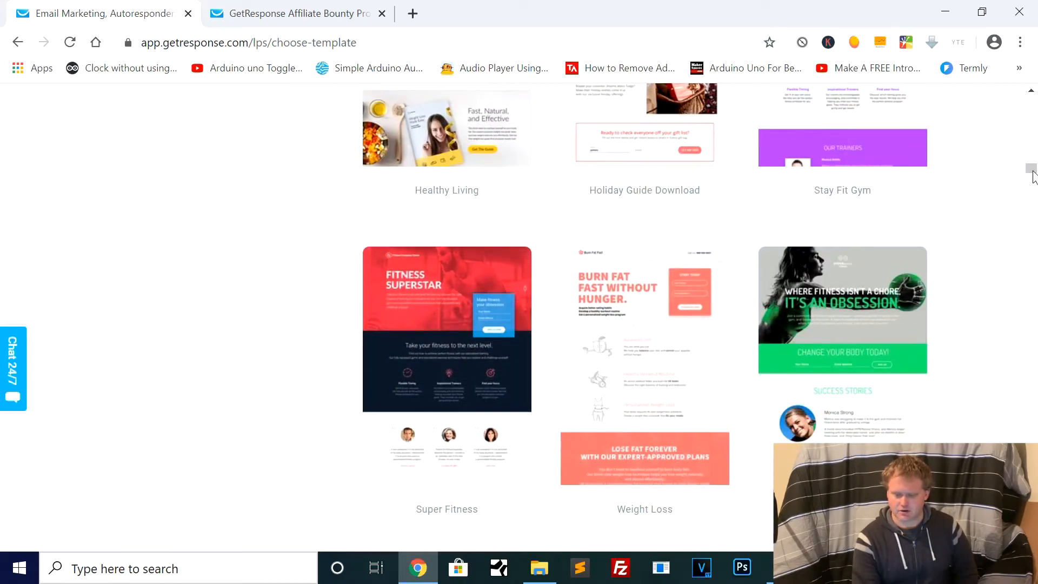
mouse_move(1032, 175)
mouse_down()
mouse_move(1030, 397)
mouse_move(1018, 115)
mouse_up()
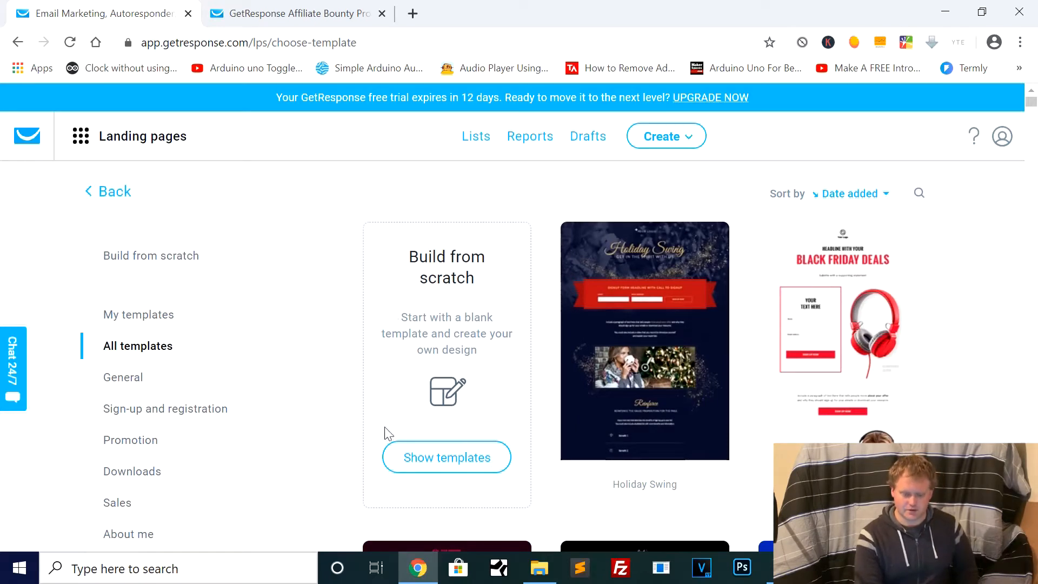
scroll(431, 399, down, 2)
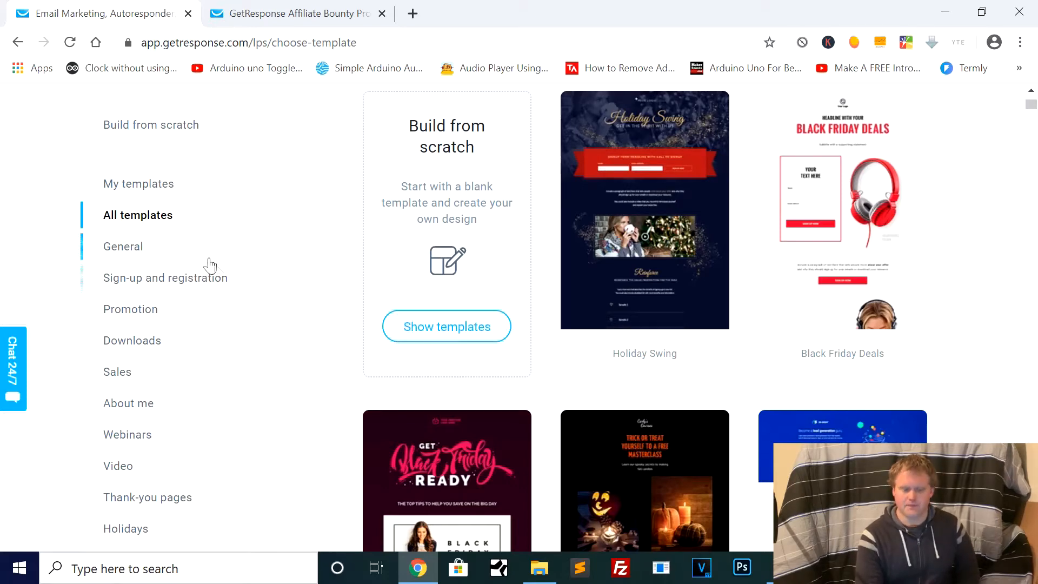
click(179, 279)
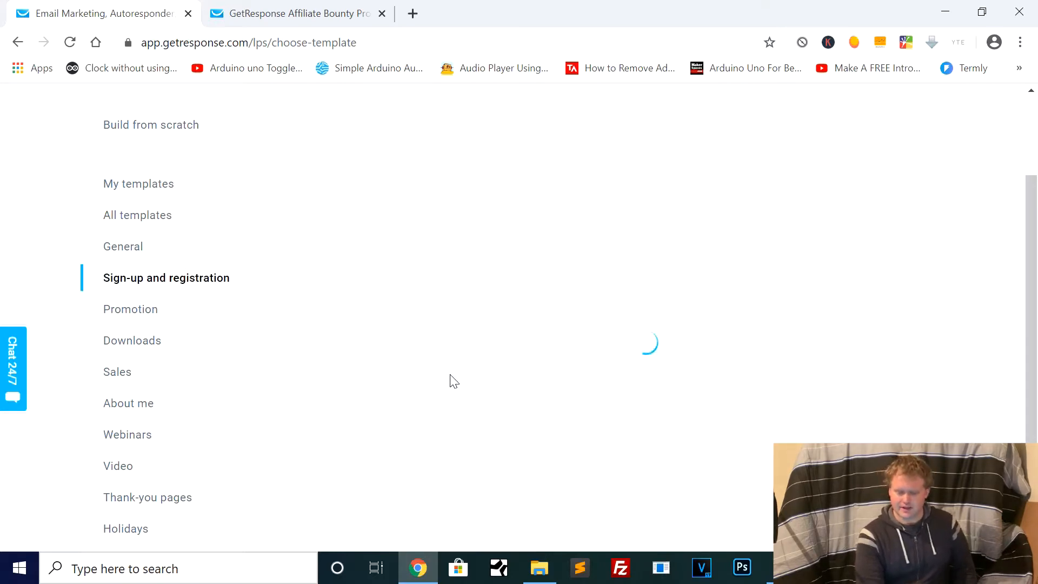
scroll(501, 411, down, 3)
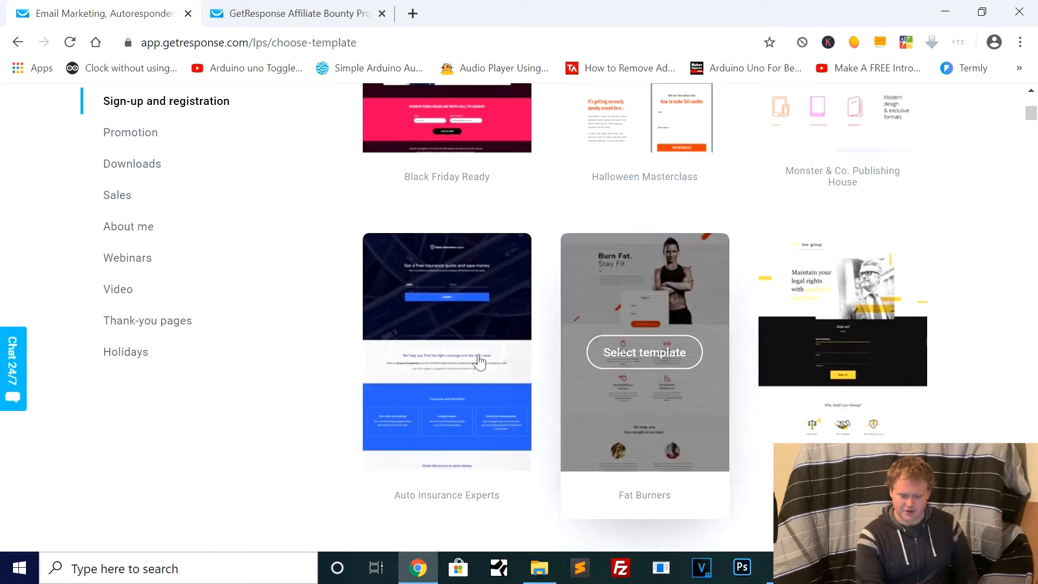
click(454, 358)
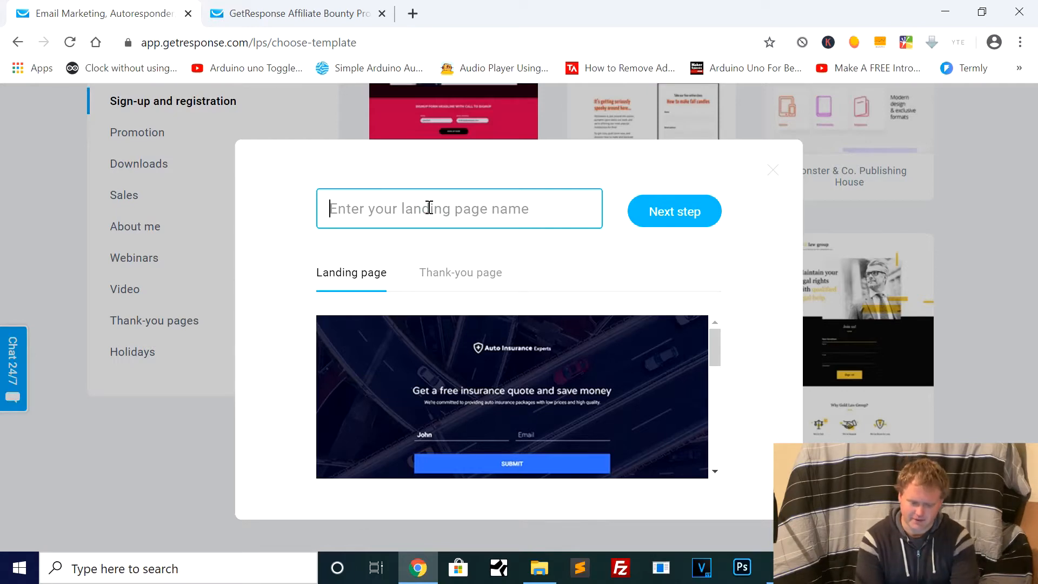
Name the landing page Cinderella_Solution and open it in the page editor.
text(Tes)
key(BackSpace)
key(BackSpace)
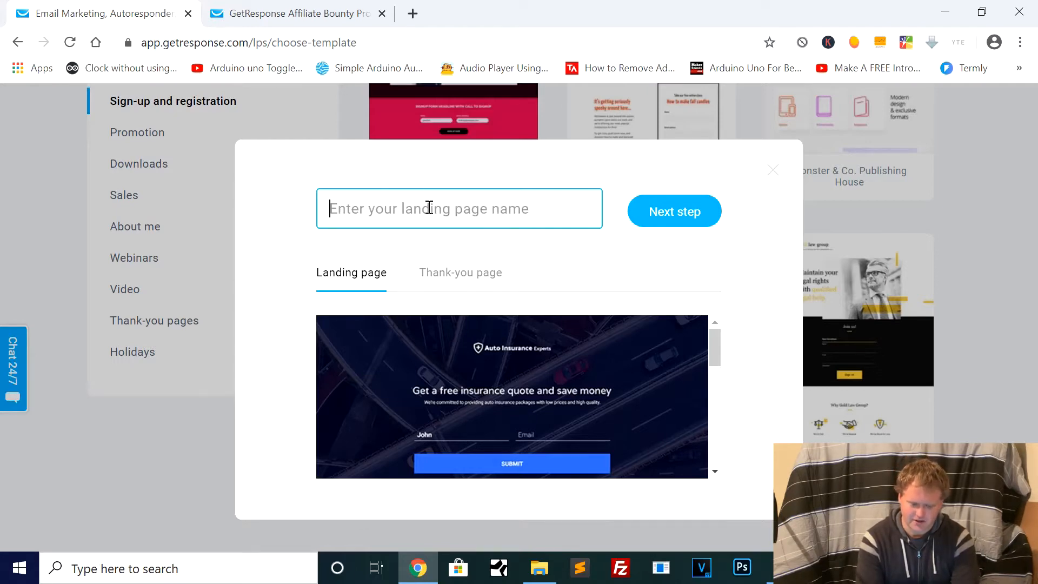
text(Cinderella_S)
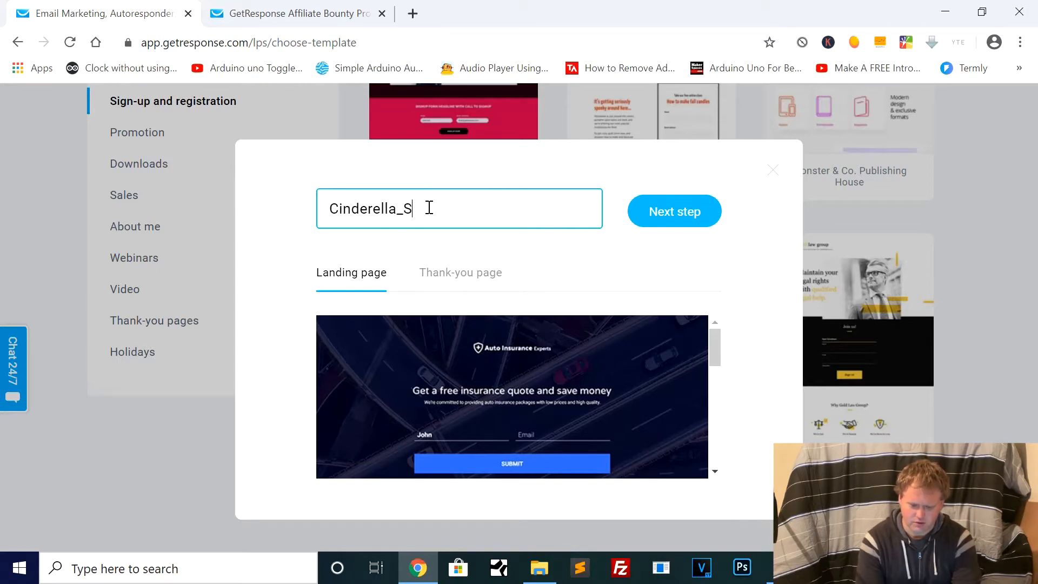
text(olution)
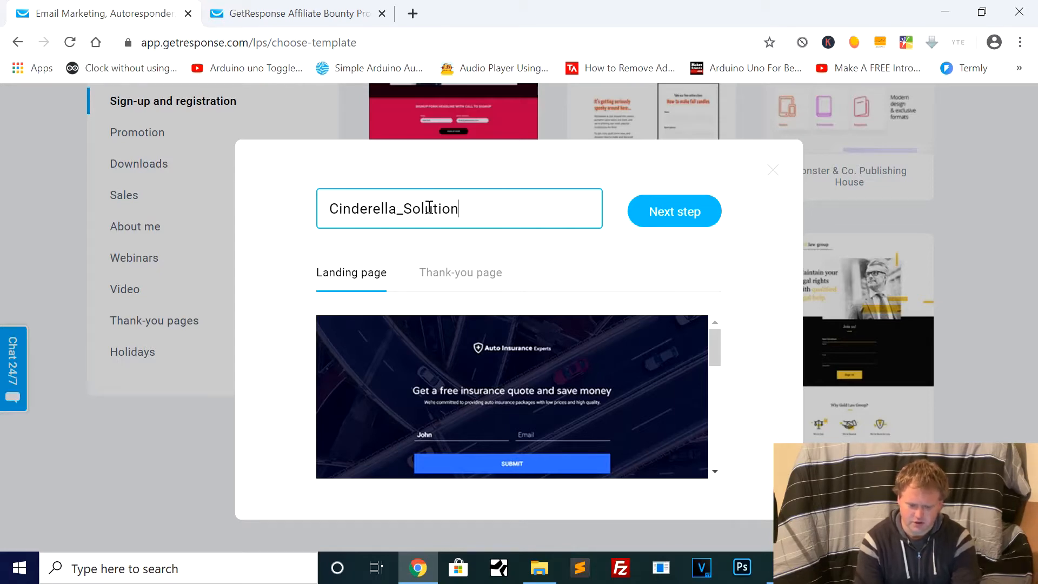
click(681, 226)
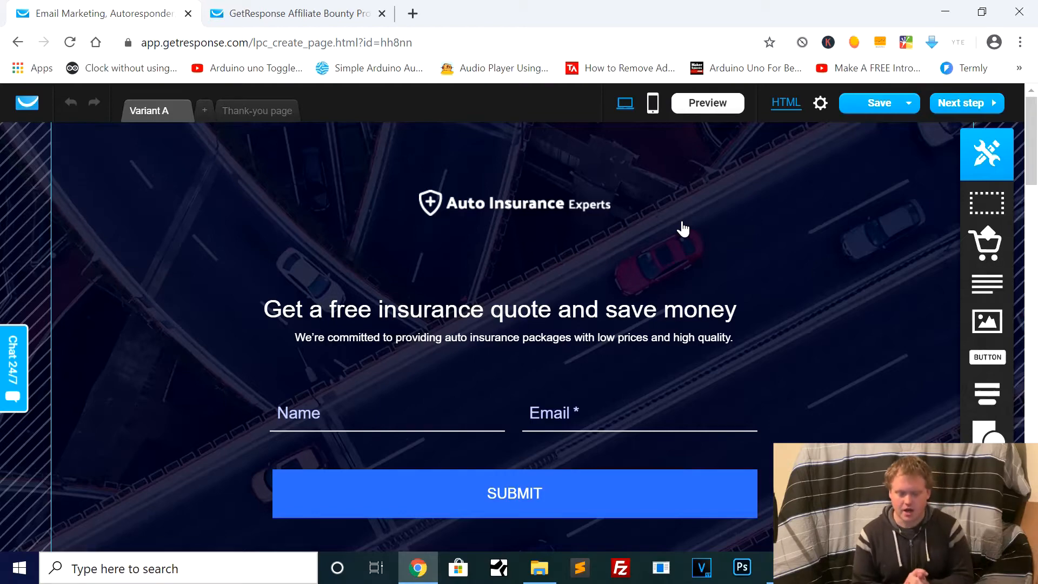
Examine the template's sections from the sign-up form down to the social links and return to the page header.
scroll(760, 382, down, 10)
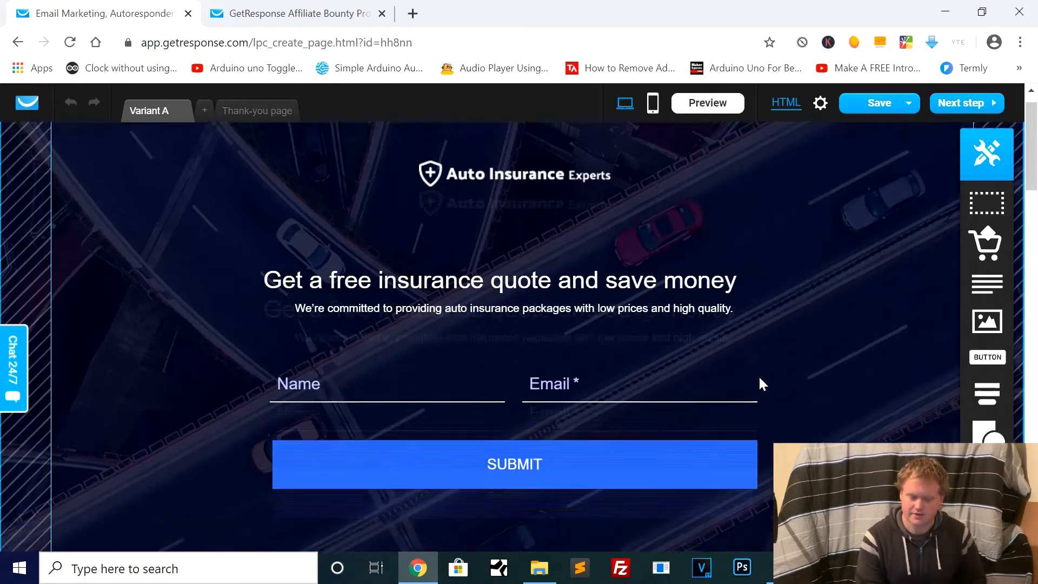
scroll(759, 382, down, 10)
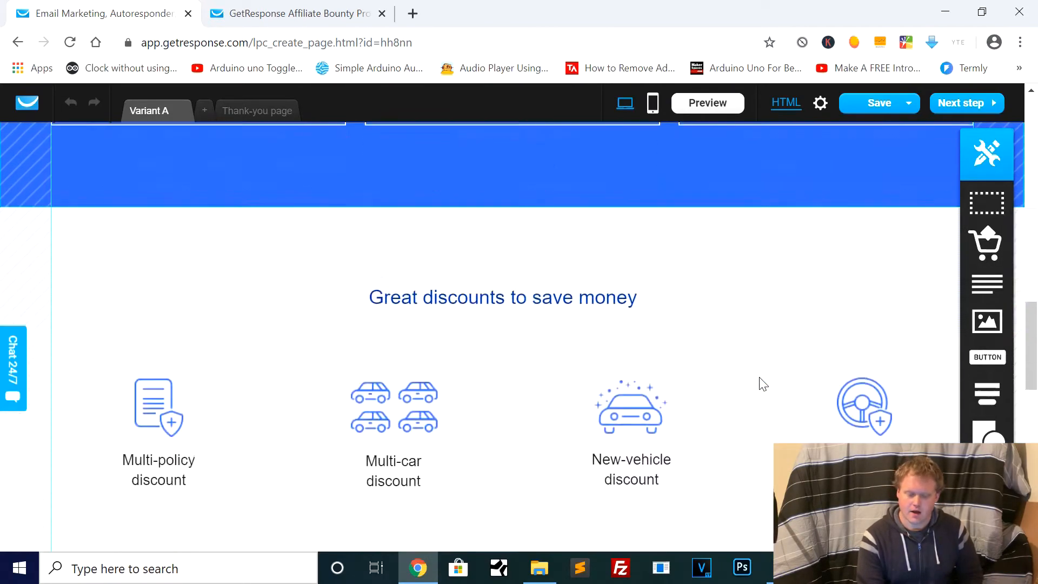
scroll(762, 383, down, 2)
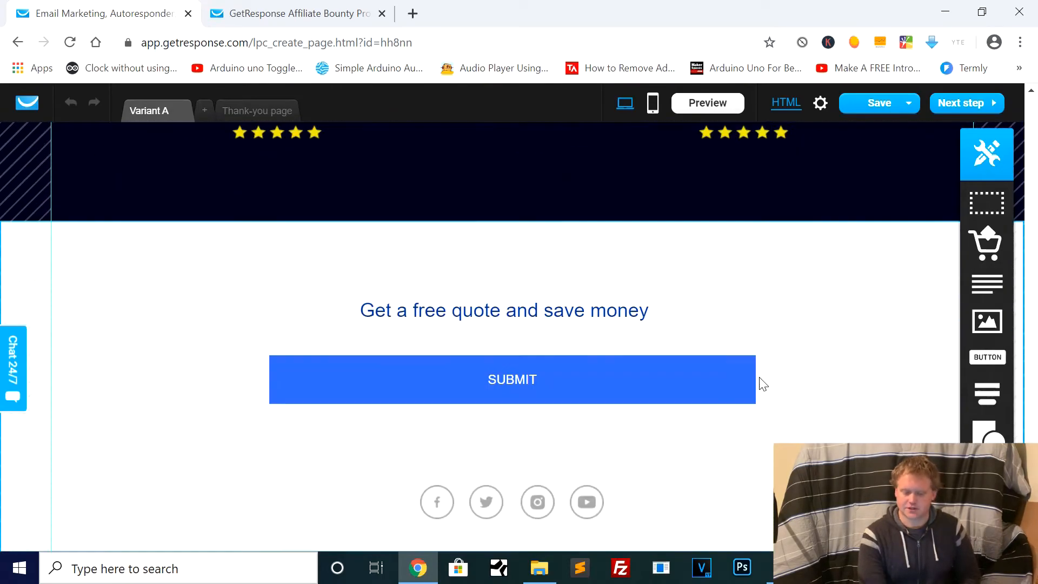
scroll(762, 383, up, 20)
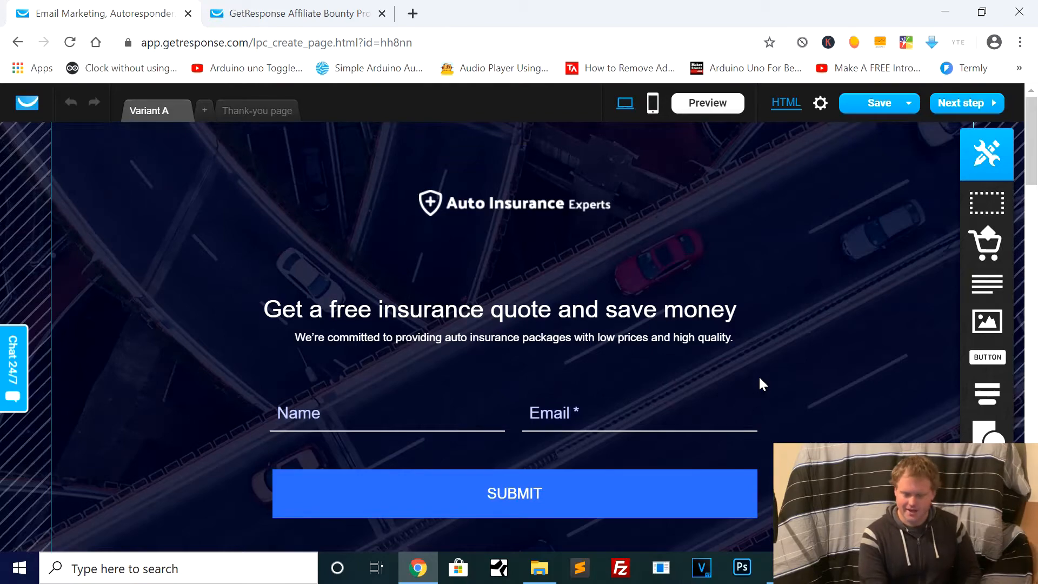
scroll(760, 377, down, 8)
scroll(760, 378, up, 8)
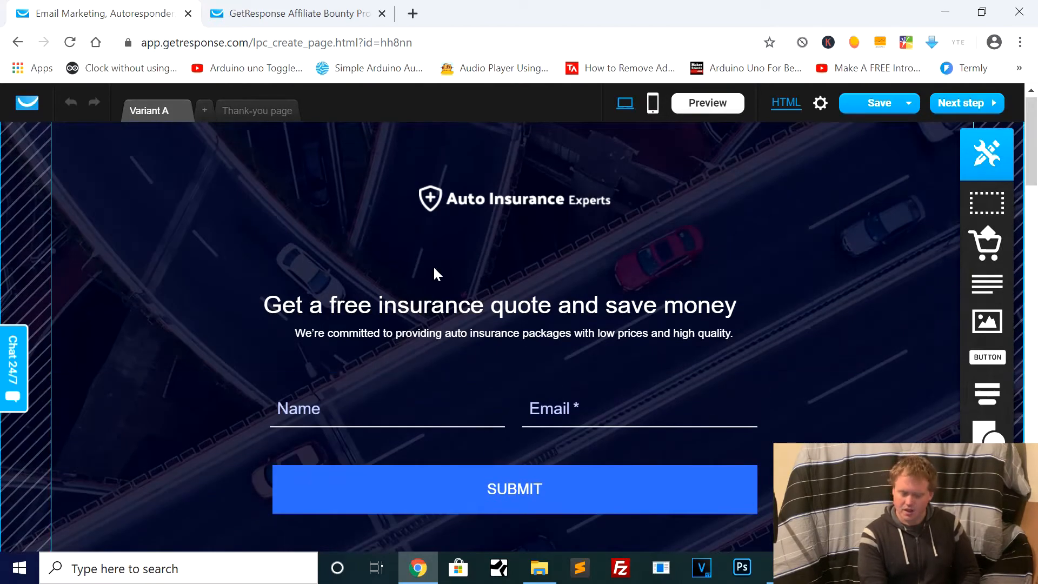
Replace the headline above the sign-up form with "The Diet Plan That Melted My Fat Like Chocolate".
click(546, 306)
click(546, 307)
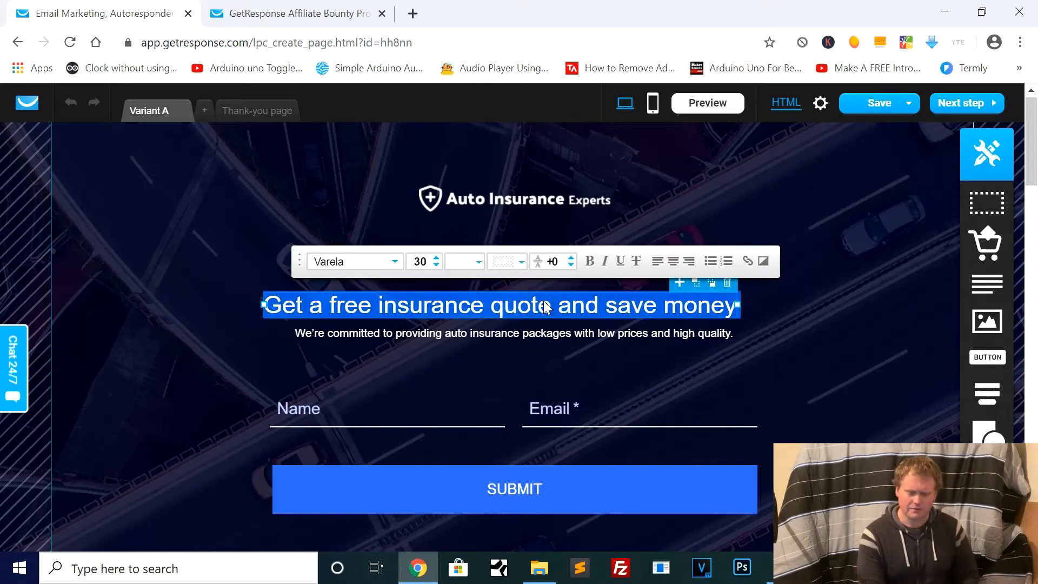
key(ctrl+a)
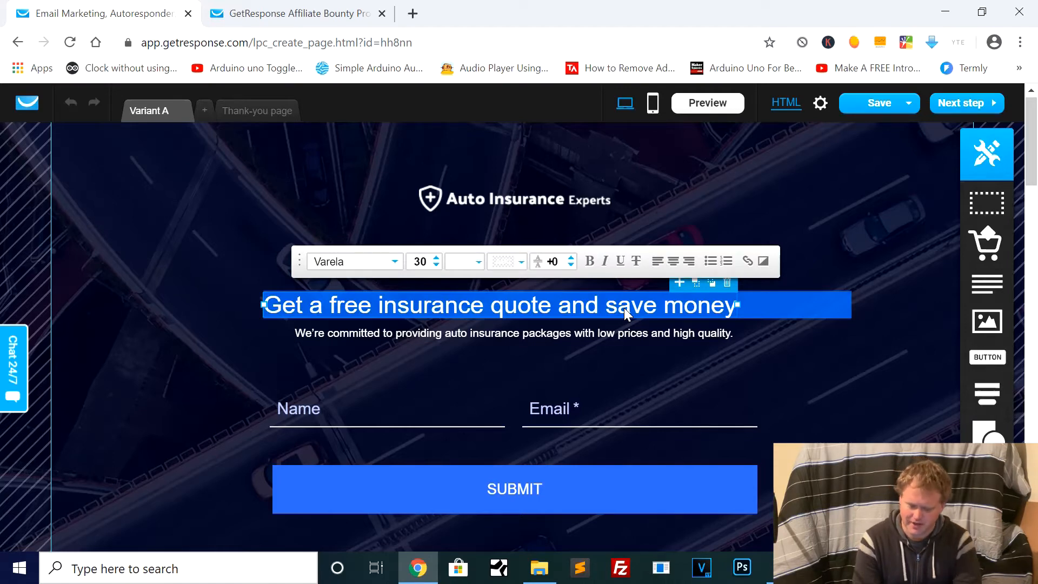
key(BackSpace)
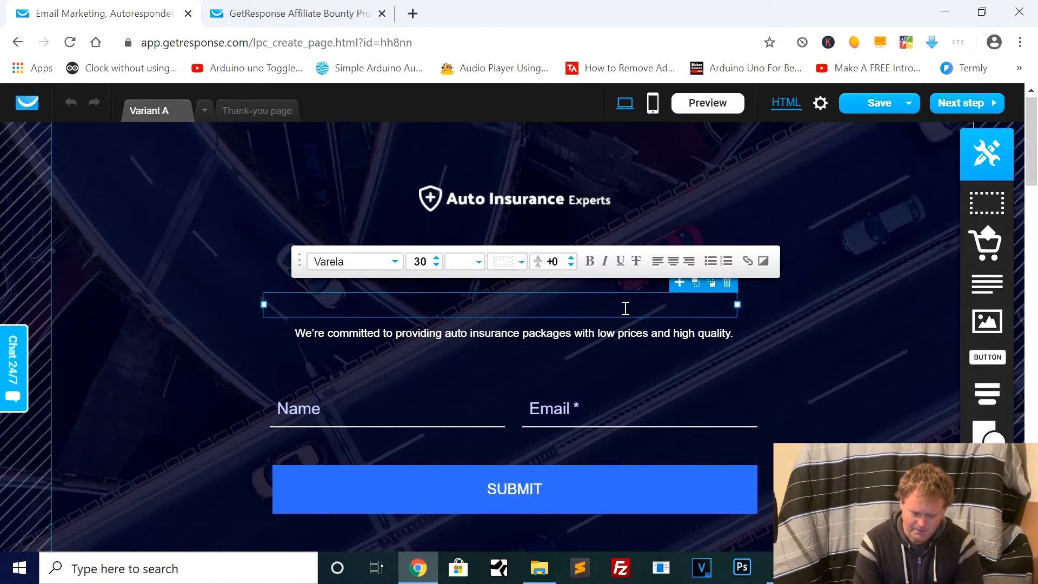
text(The )
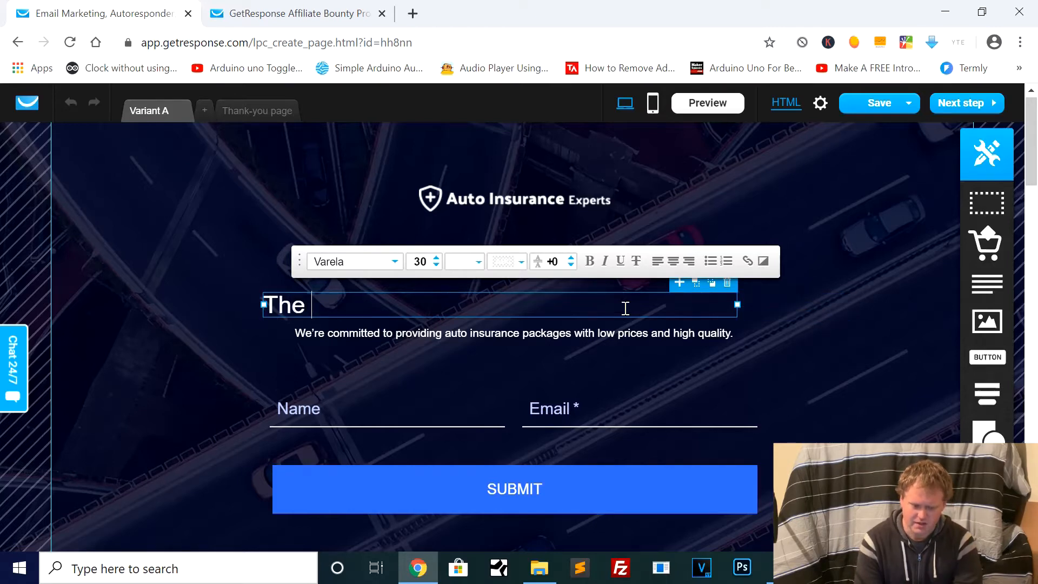
text(Die)
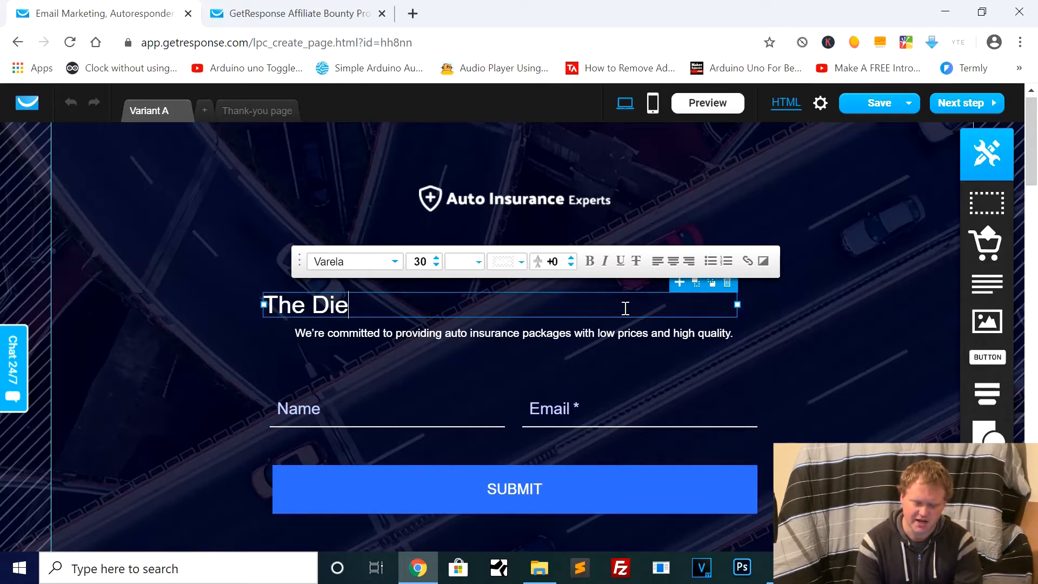
text(t P)
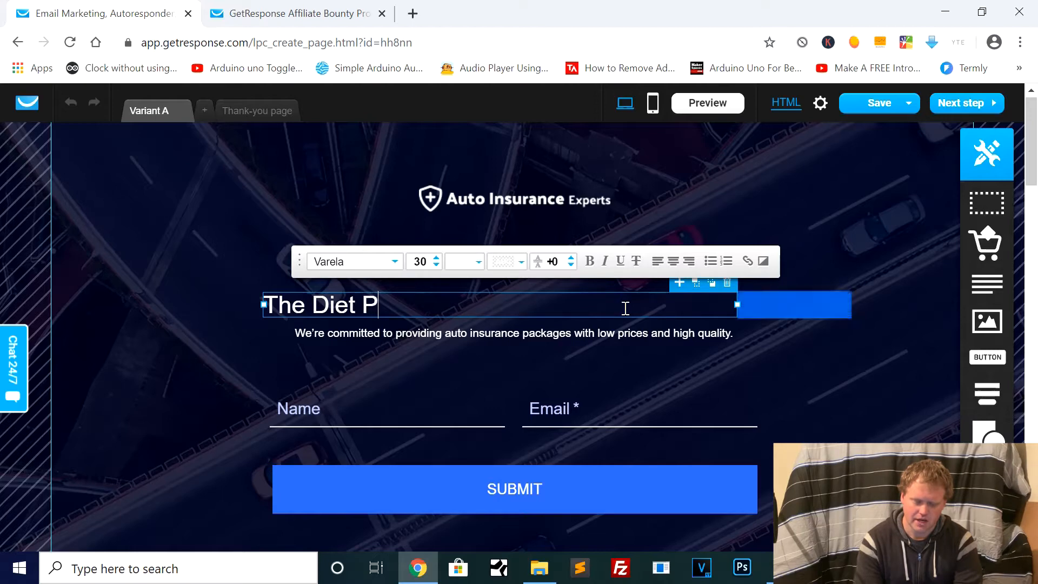
text(lan That)
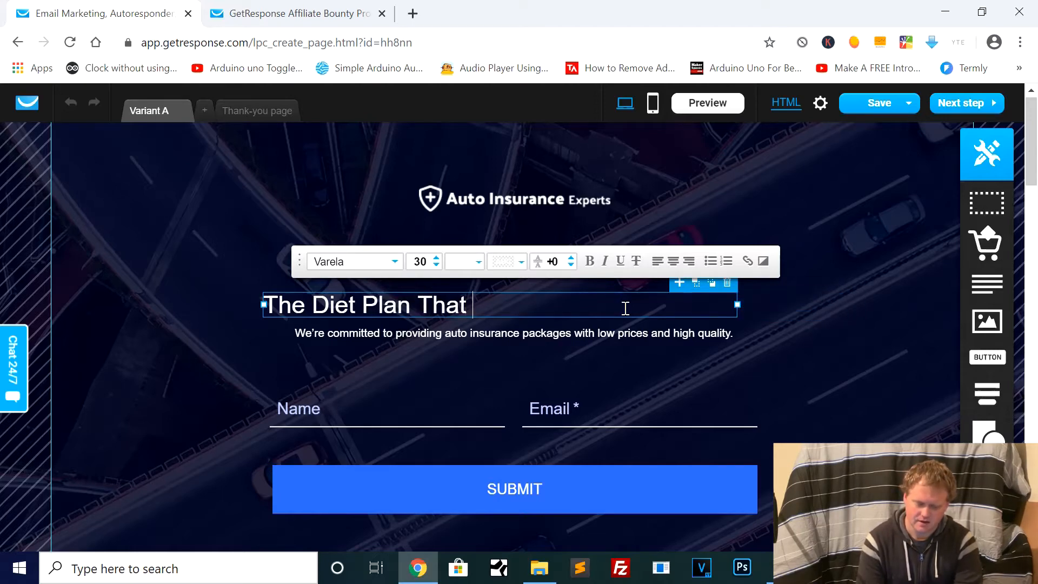
text( Melted My Fat)
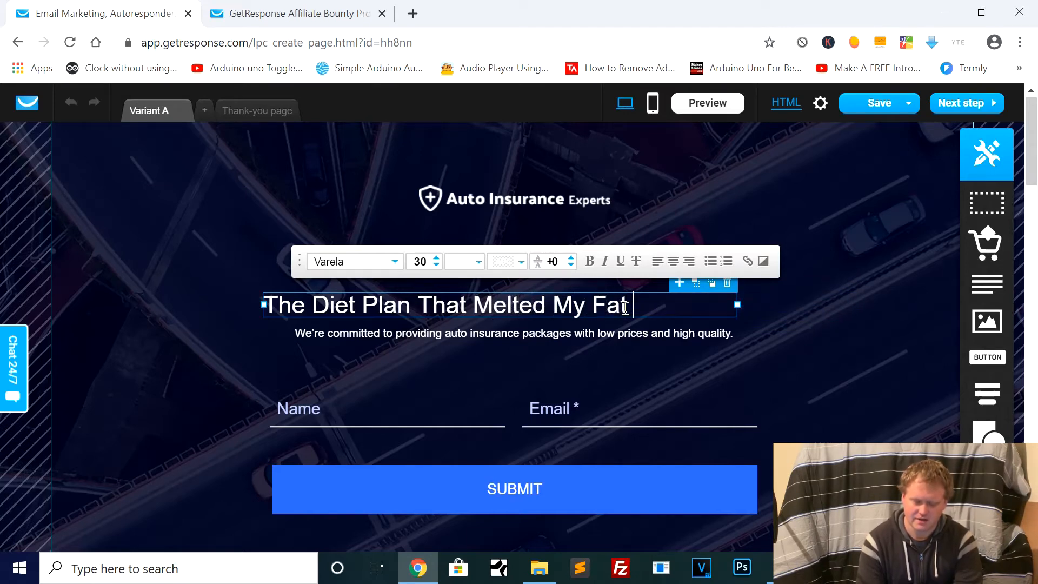
text(Like Chocolate)
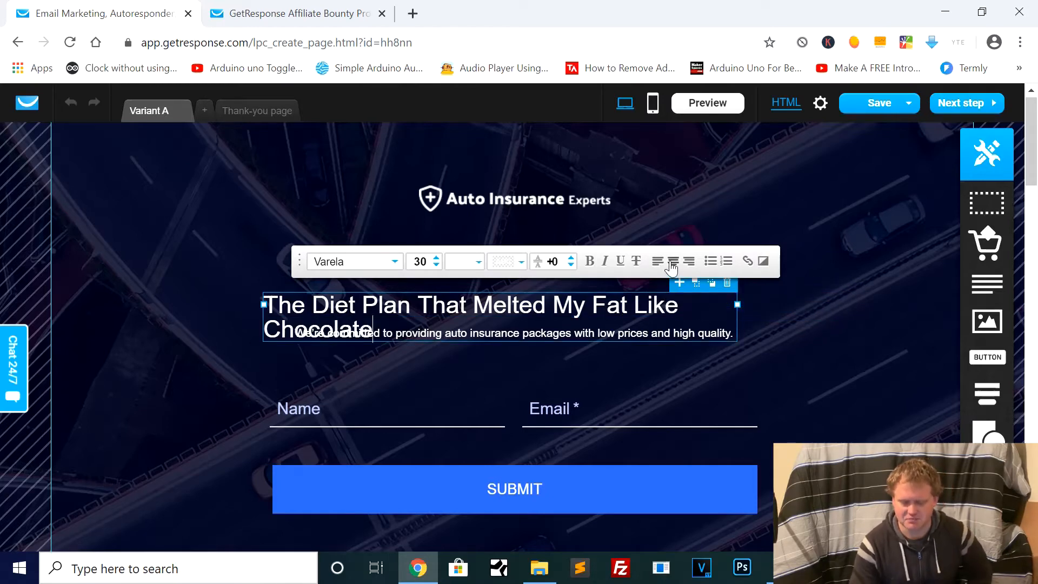
Center the headline text and move its box up to the page's centre line, clear of the subheading.
click(673, 261)
click(809, 323)
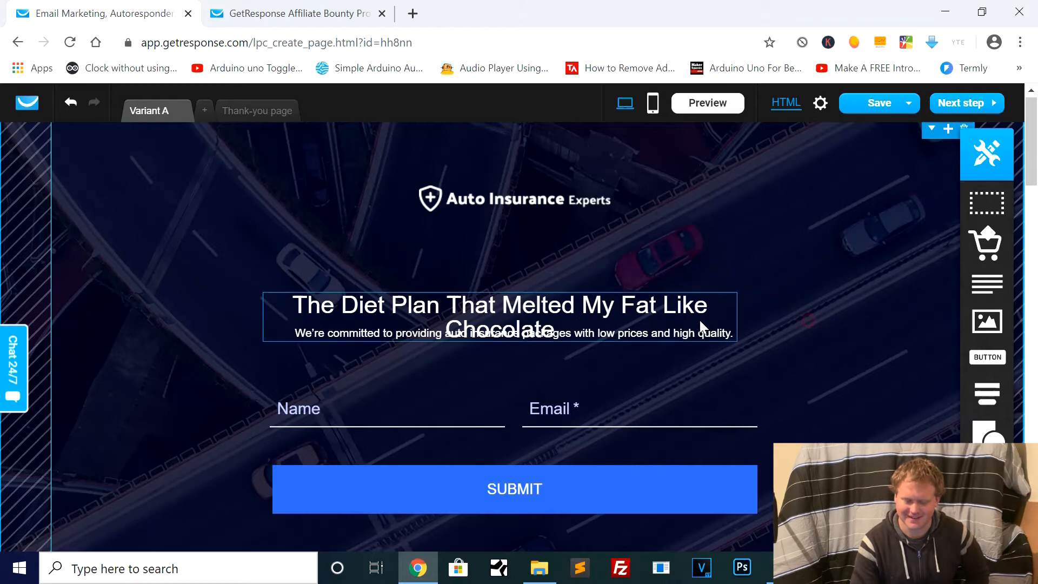
drag(702, 268, 712, 263)
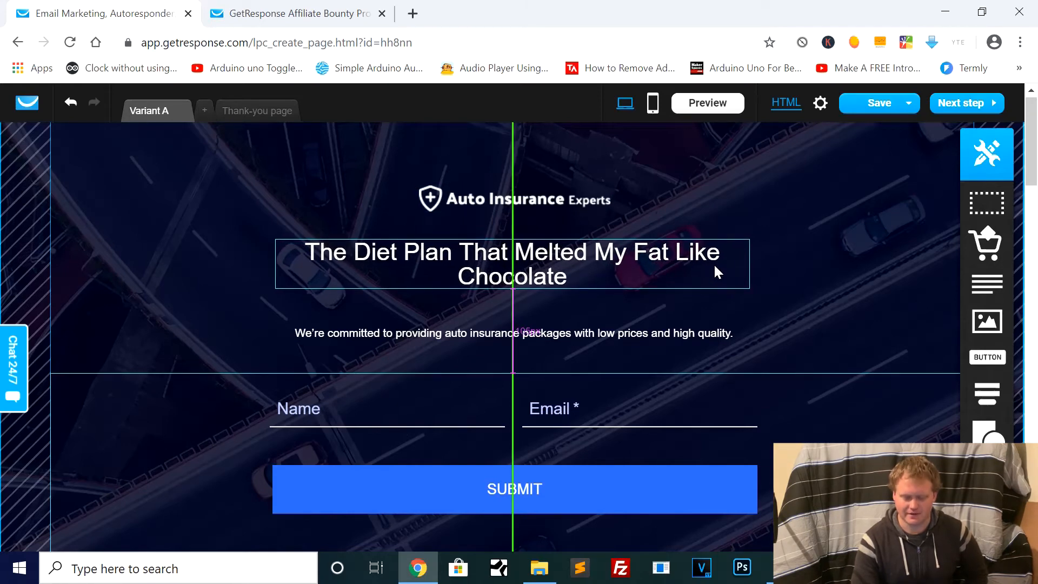
drag(712, 263, 697, 286)
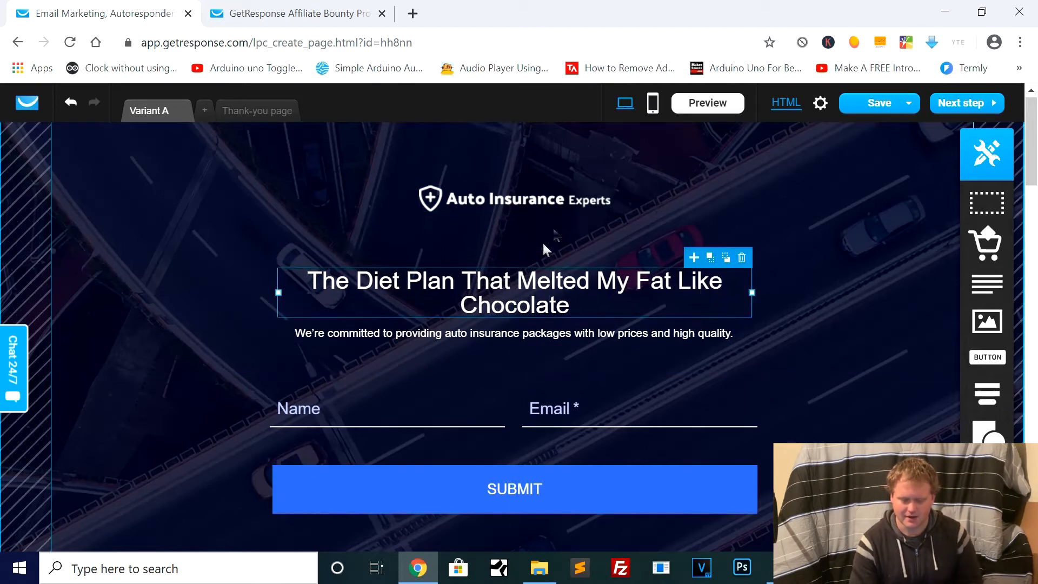
drag(645, 300, 651, 265)
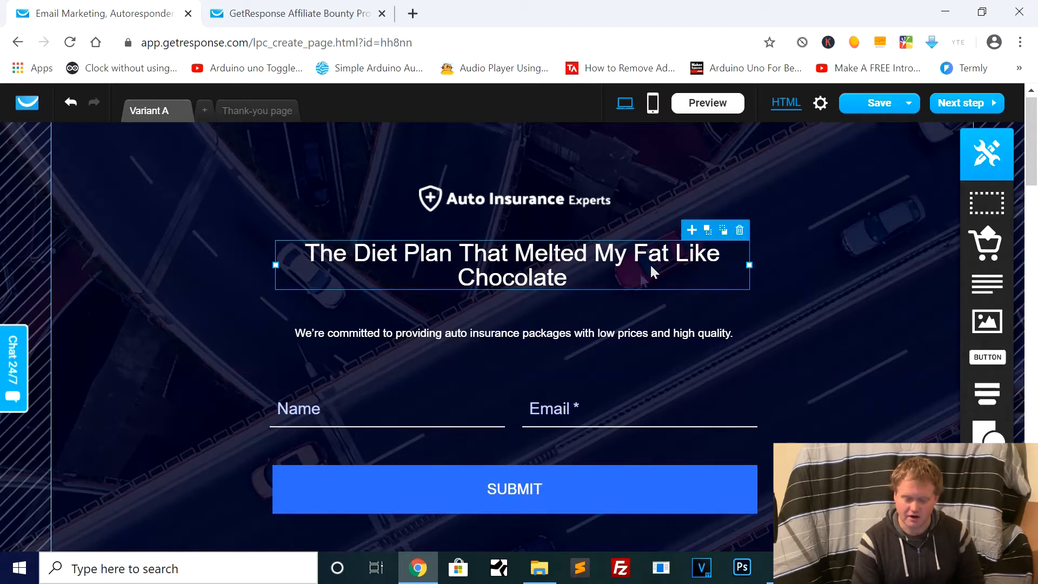
Try replacing the Auto Insurance Experts logo with the Kyle's HowTo cube image and fitting it in the logo frame.
click(533, 199)
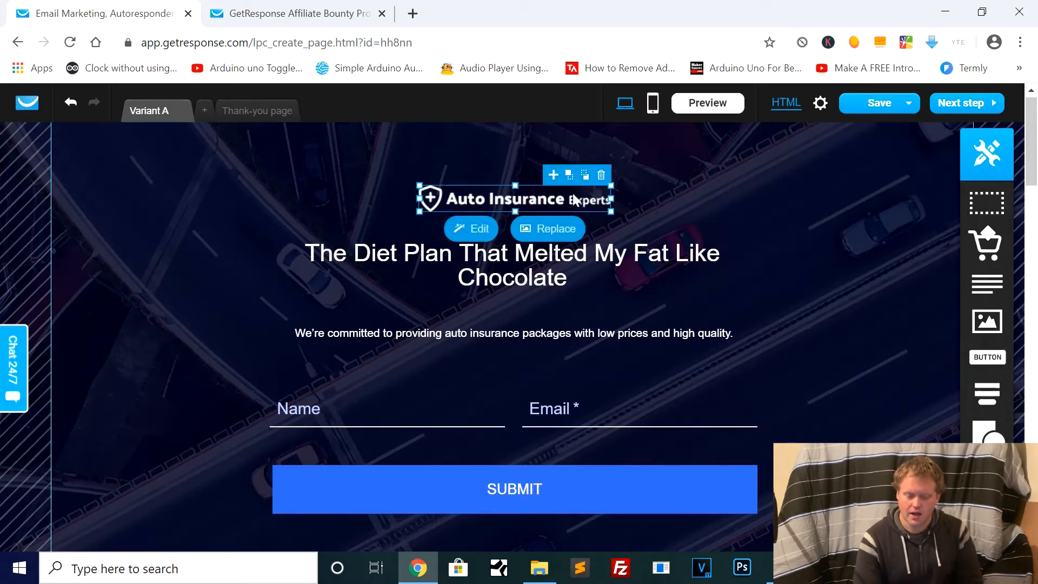
click(550, 231)
scroll(562, 332, down, 3)
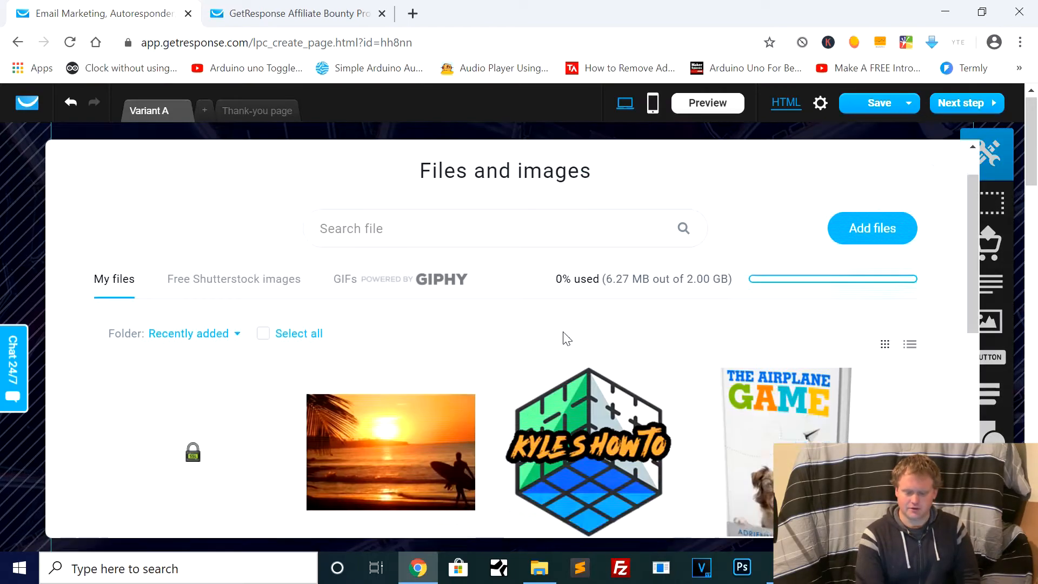
click(590, 369)
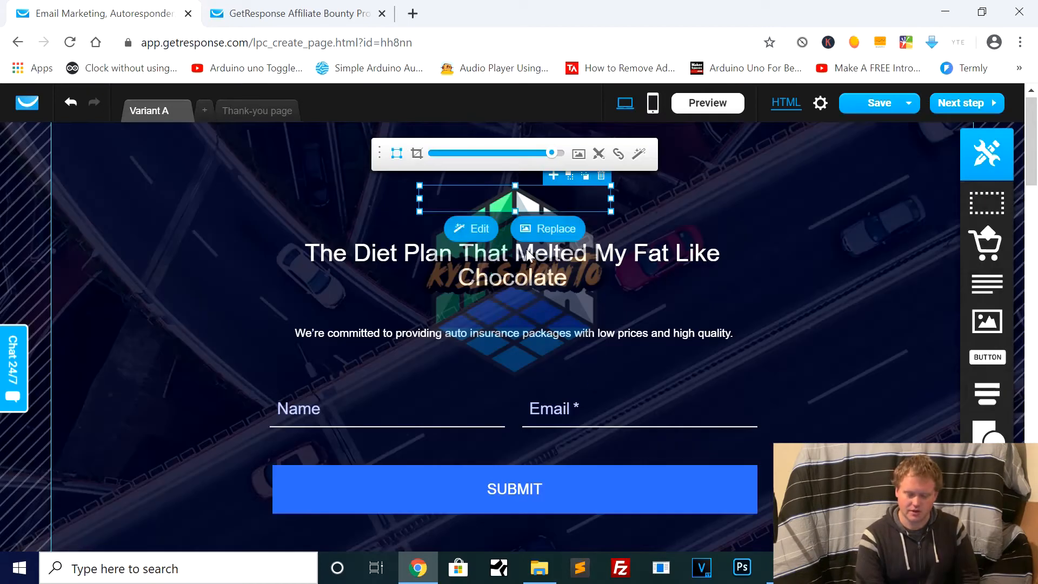
drag(518, 176, 524, 166)
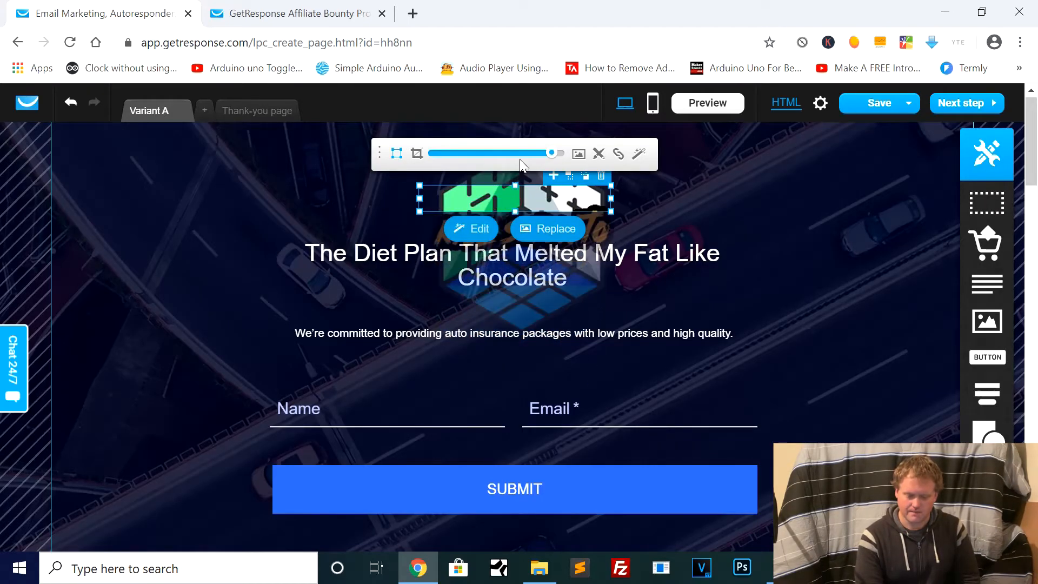
mouse_move(516, 209)
mouse_down()
mouse_move(515, 229)
mouse_move(513, 200)
mouse_move(512, 214)
mouse_up()
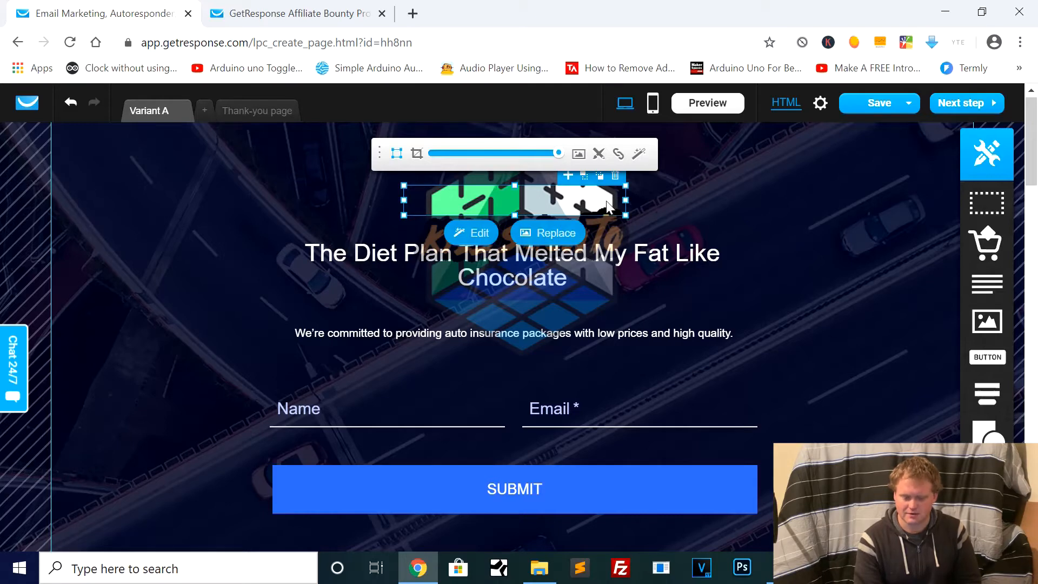
Delete the logo image and place a text box with centered "Kyle's How To" text midway above the headline.
click(615, 176)
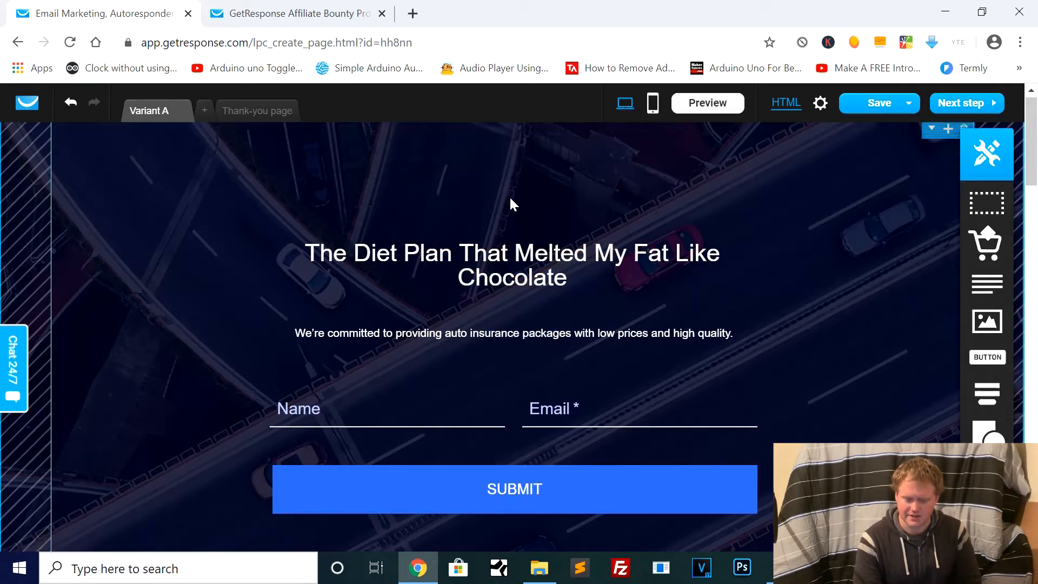
drag(980, 282, 544, 203)
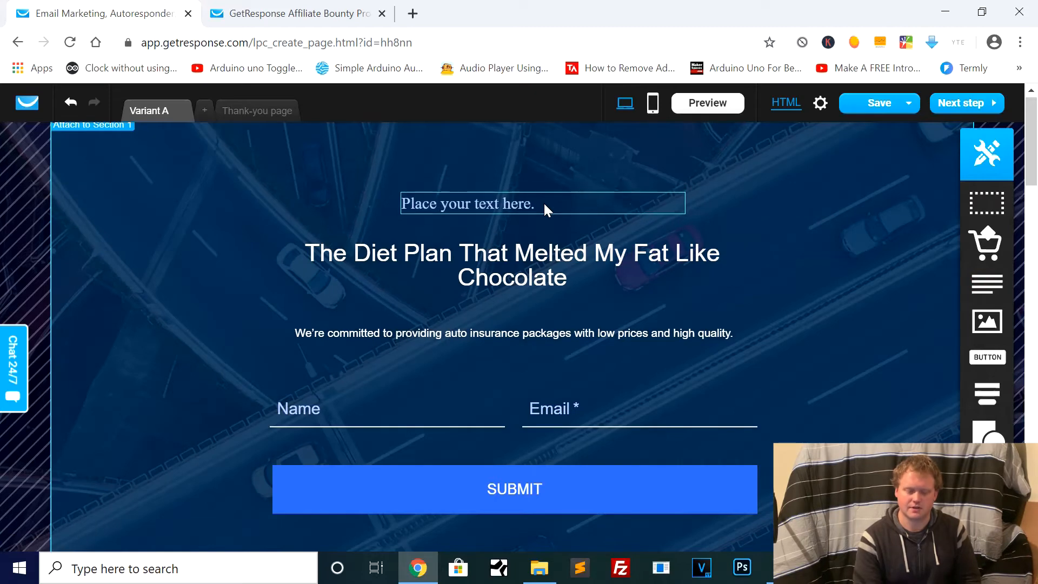
text(Kyle's How To)
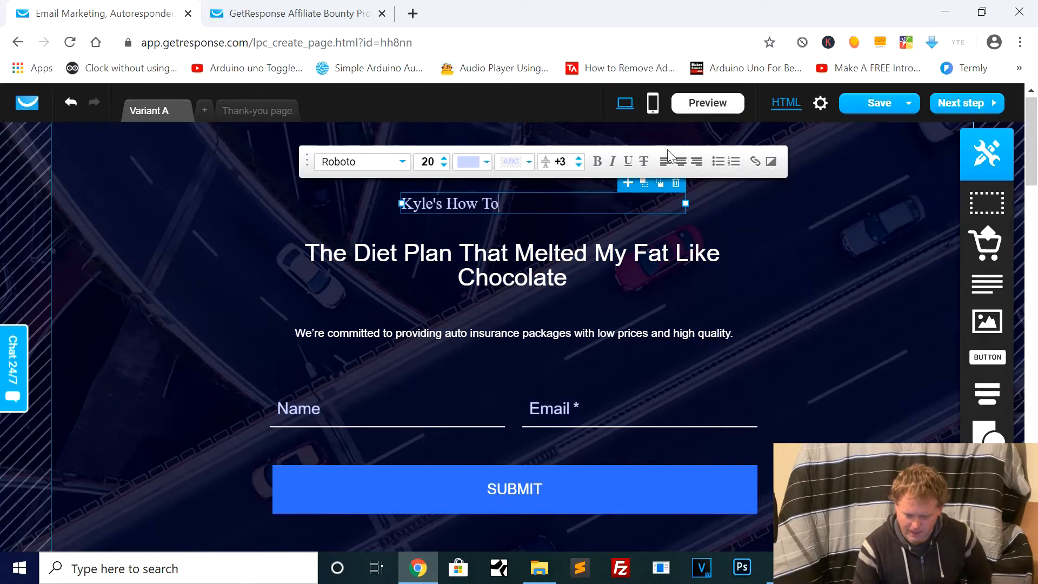
click(678, 162)
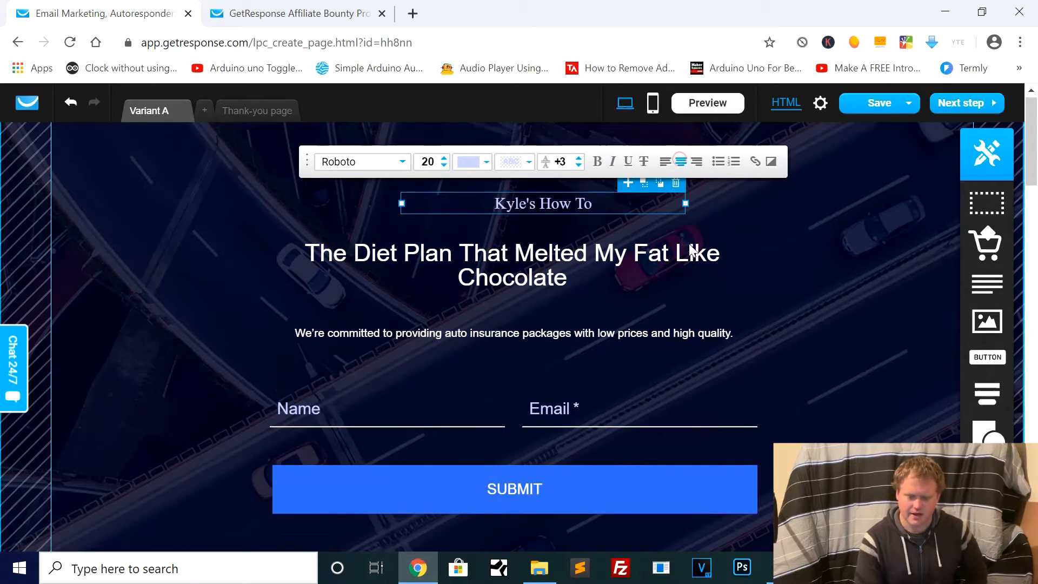
click(731, 219)
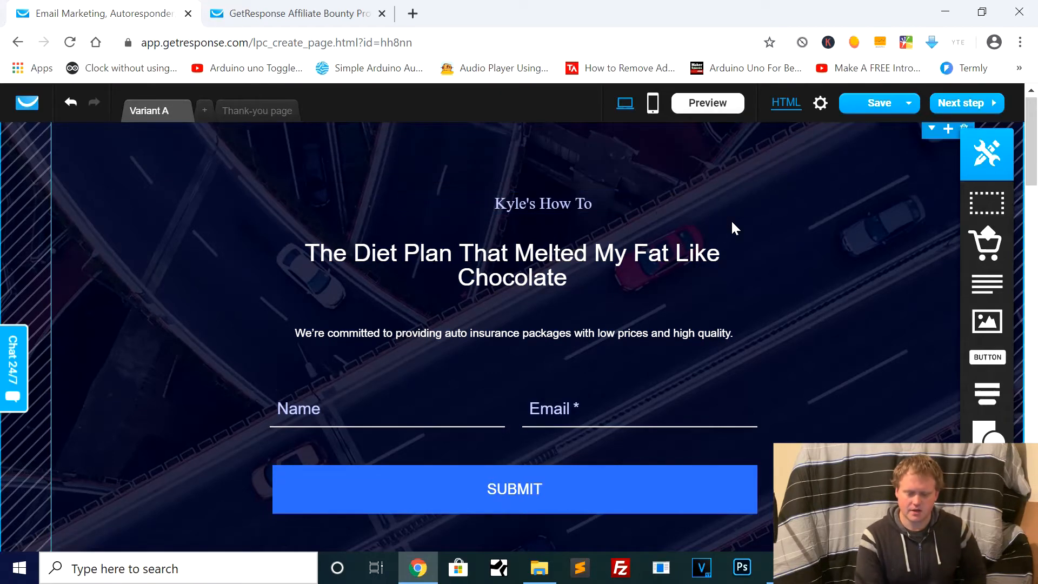
click(533, 207)
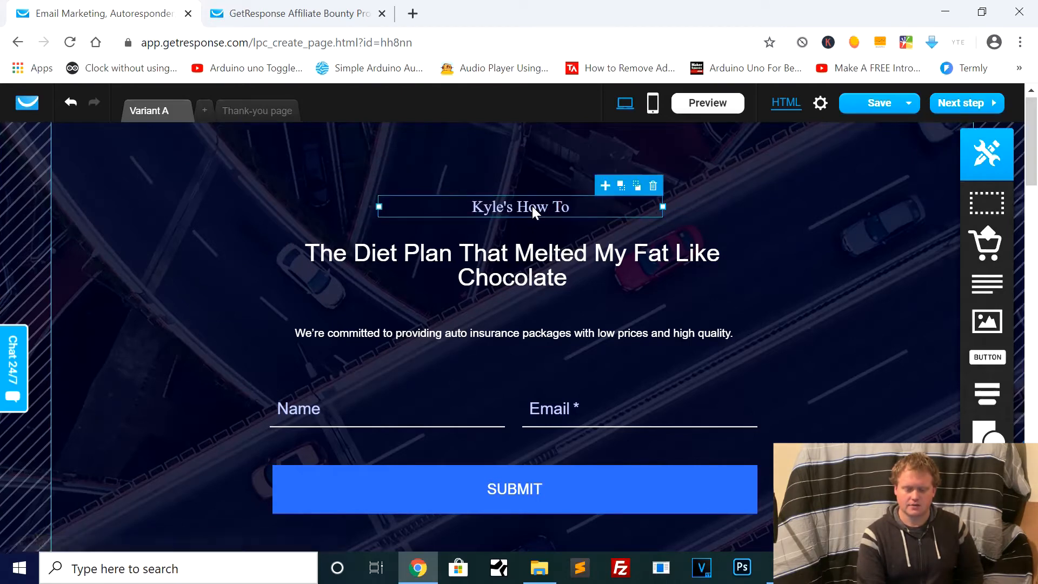
Set the font size of the "Kyle's How To" text to 29.
click(533, 207)
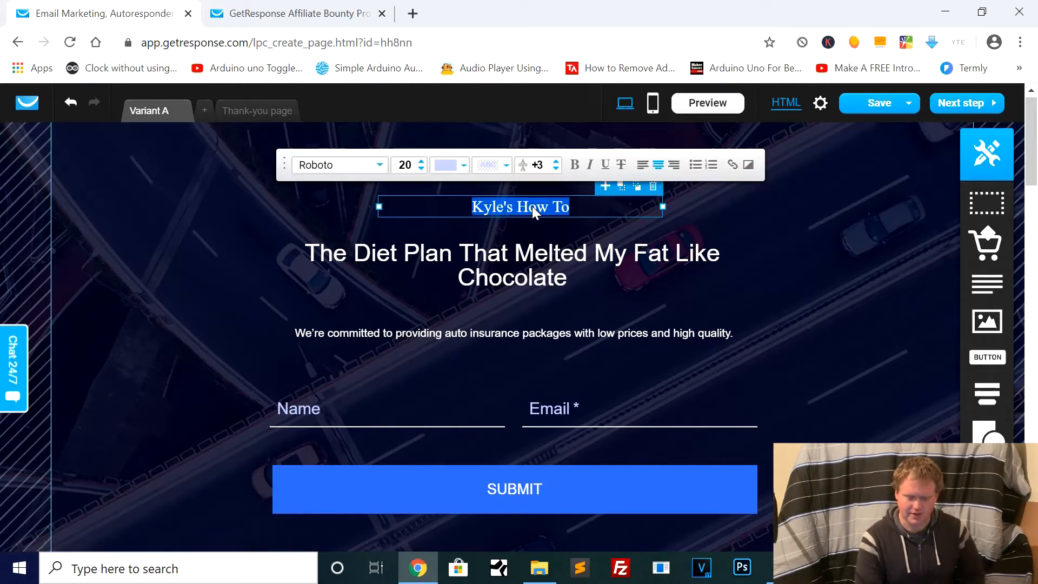
click(422, 162)
click(422, 162)
click(423, 162)
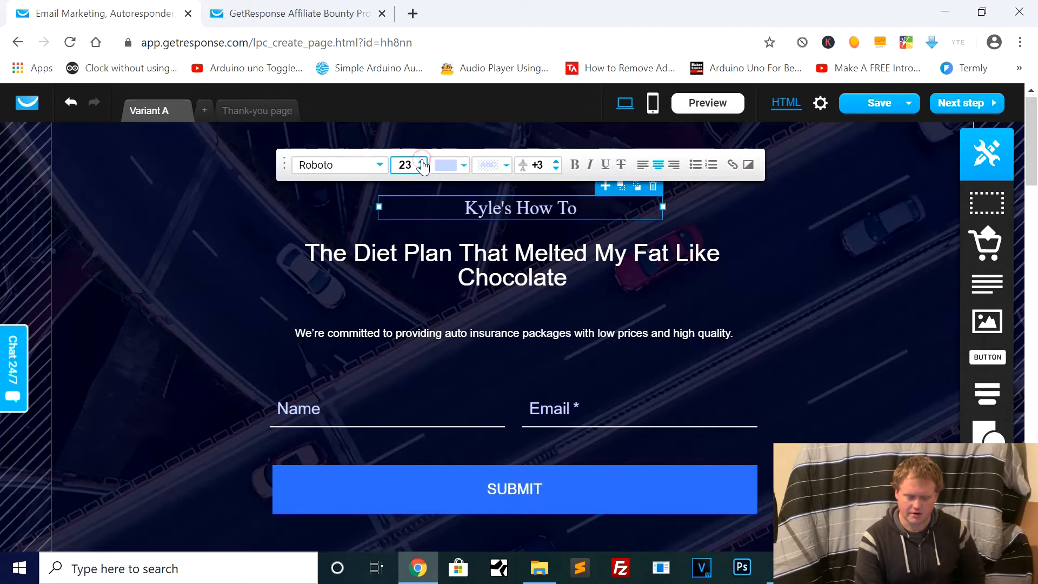
click(422, 162)
click(422, 162)
click(422, 162)
click(423, 162)
click(422, 162)
click(422, 162)
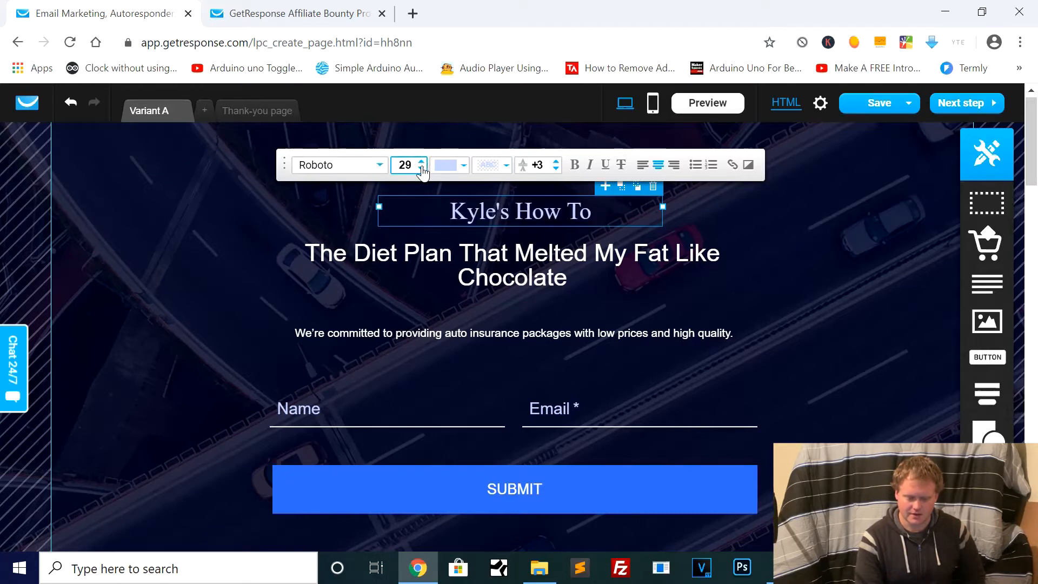
click(422, 168)
click(422, 169)
click(422, 168)
click(422, 168)
click(422, 169)
click(421, 161)
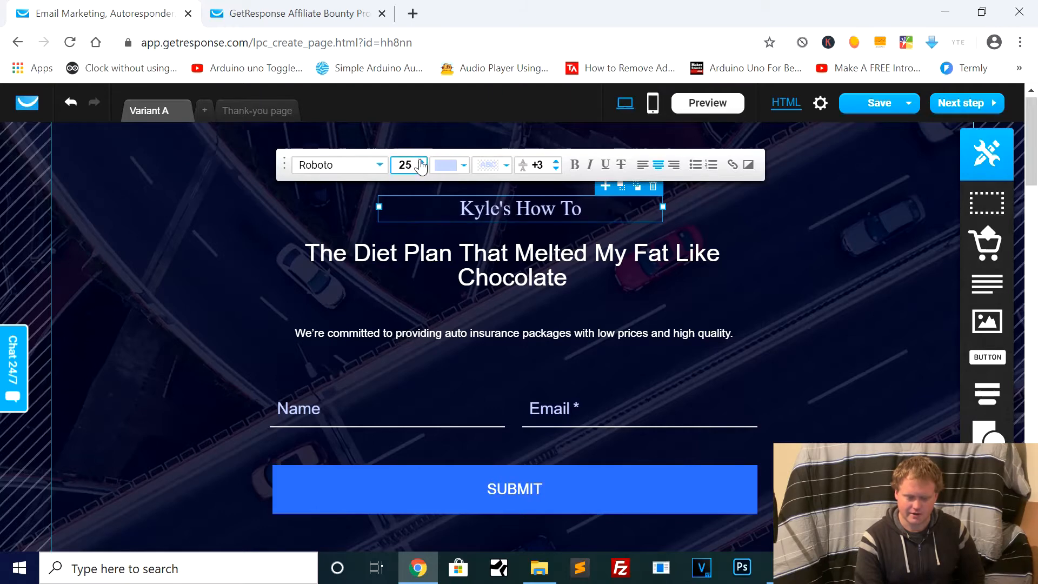
click(421, 161)
click(422, 162)
click(421, 162)
click(421, 162)
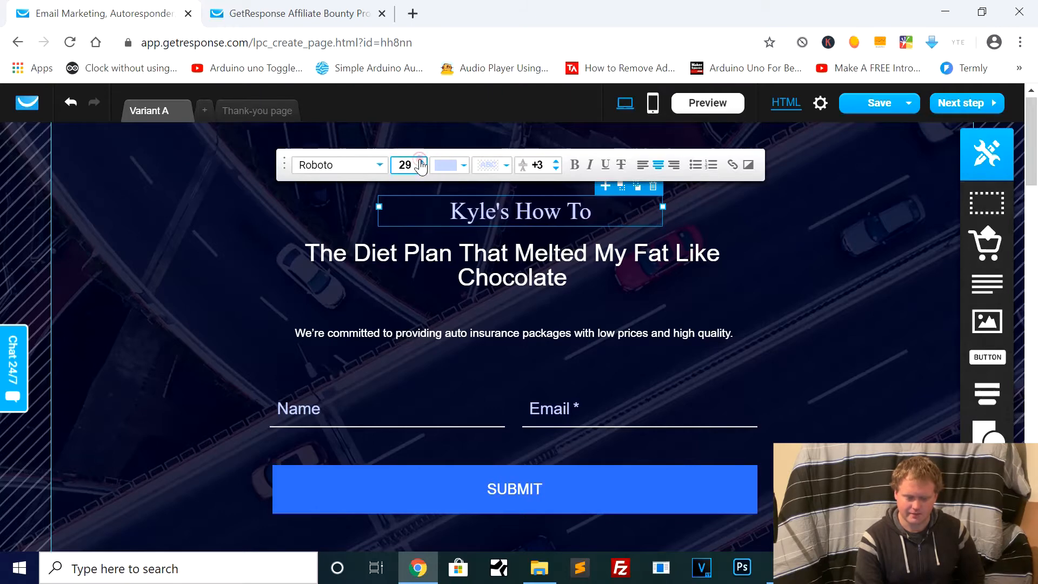
Color the whole "Kyle's How To" text red (#E84748).
click(468, 168)
mouse_move(172, 216)
mouse_down()
mouse_move(173, 227)
mouse_move(138, 170)
mouse_move(53, 260)
mouse_move(132, 169)
mouse_move(215, 160)
mouse_up()
click(370, 334)
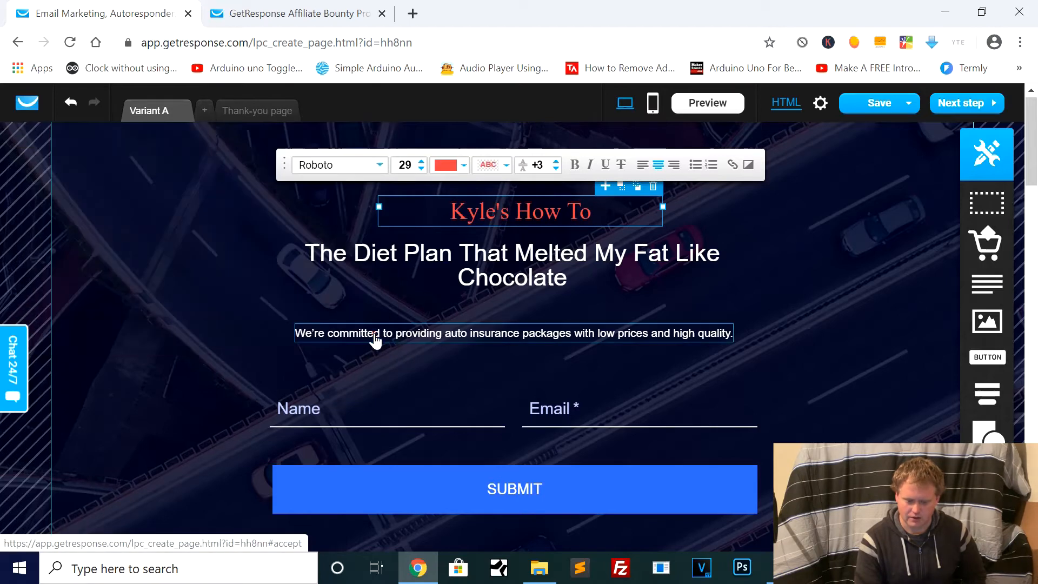
click(748, 216)
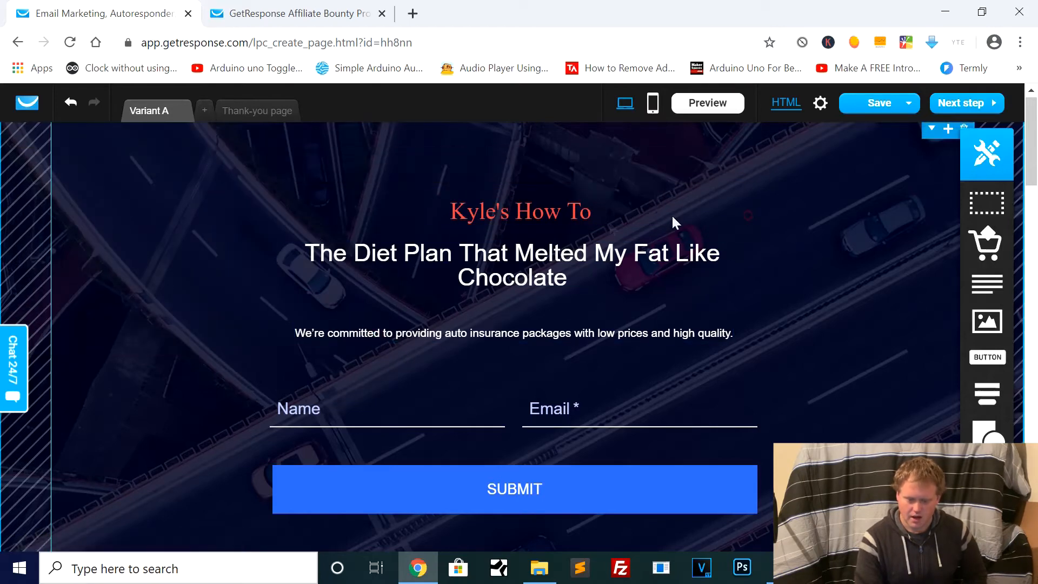
Color only the word "How" in the "Kyle's How To" text green (#47E862).
double_click(570, 209)
click(592, 209)
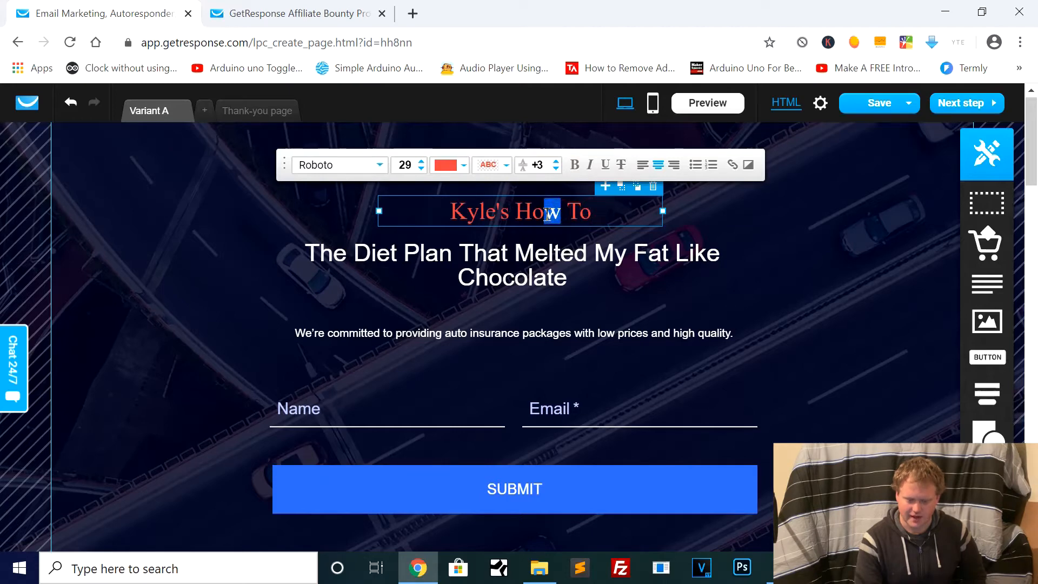
double_click(524, 216)
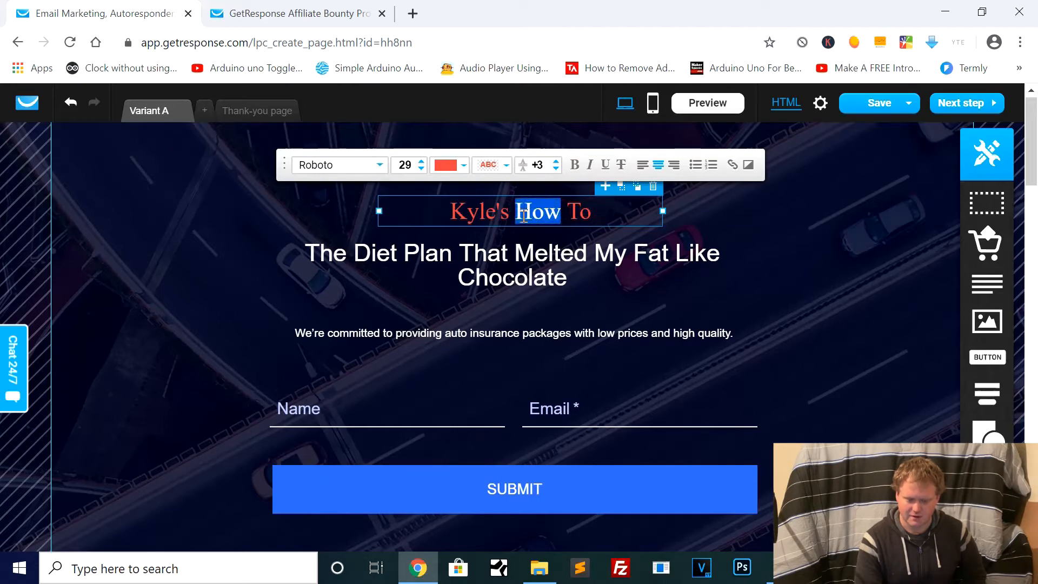
click(463, 169)
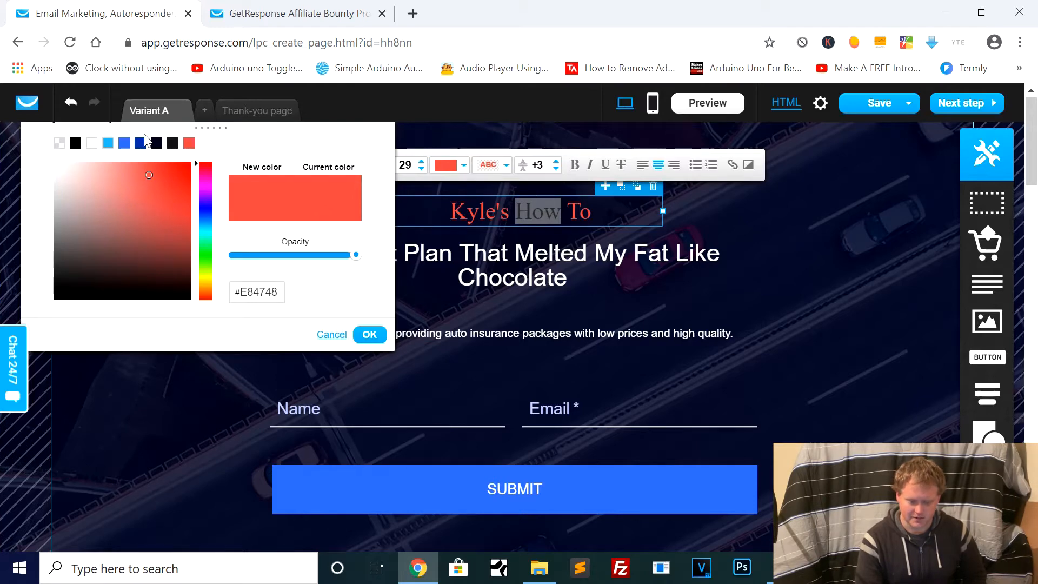
drag(207, 208, 208, 249)
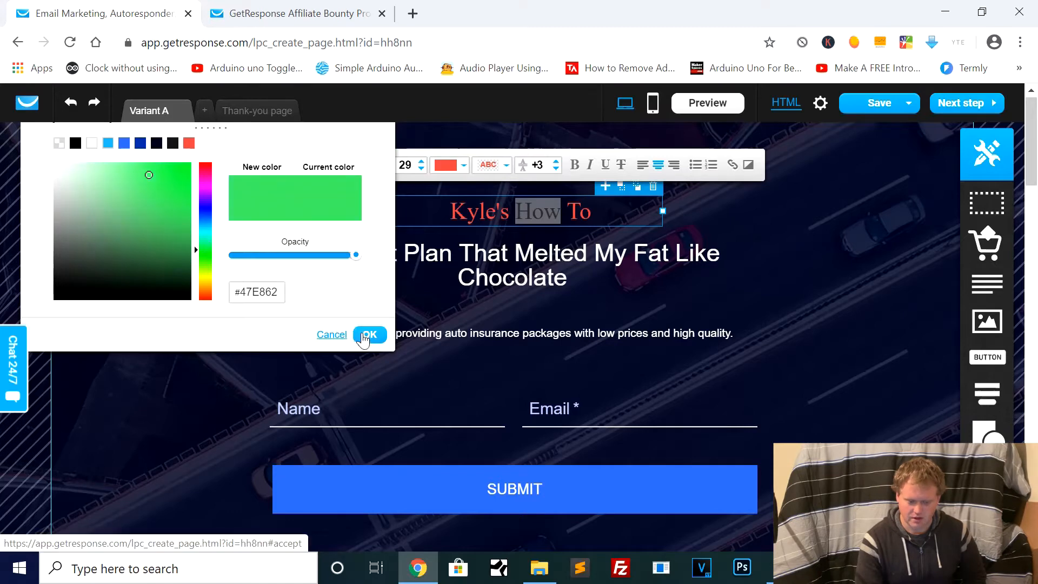
click(368, 335)
click(678, 262)
click(821, 262)
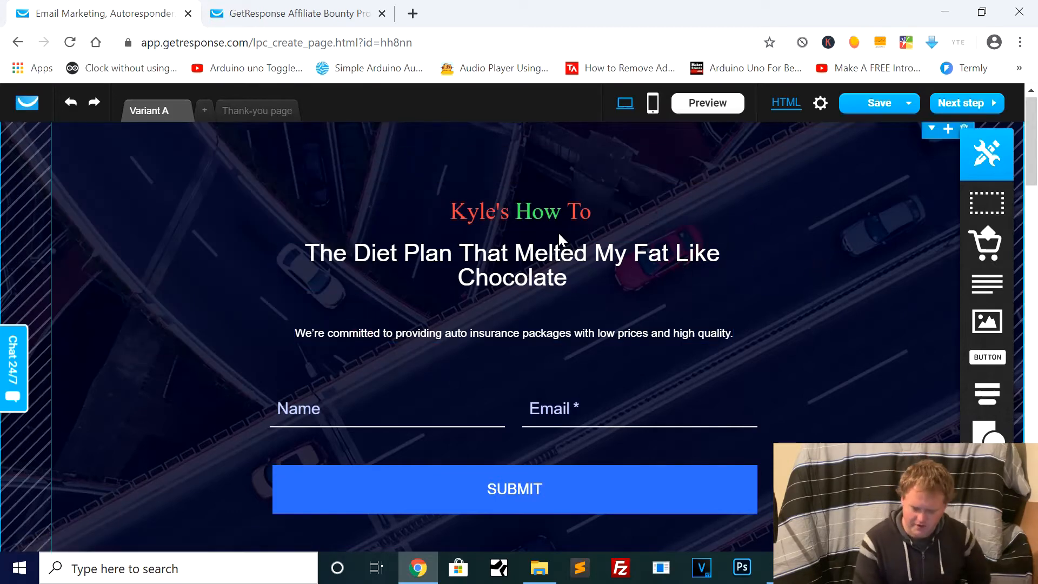
Try an underline on the whole "Kyle's How To" text and remove it again.
click(537, 211)
double_click(538, 212)
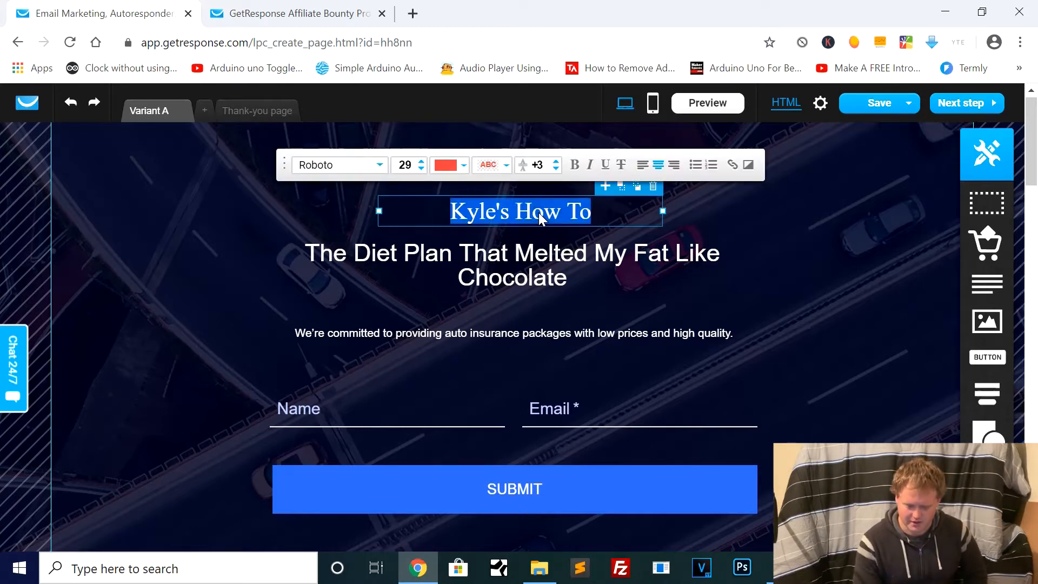
click(605, 164)
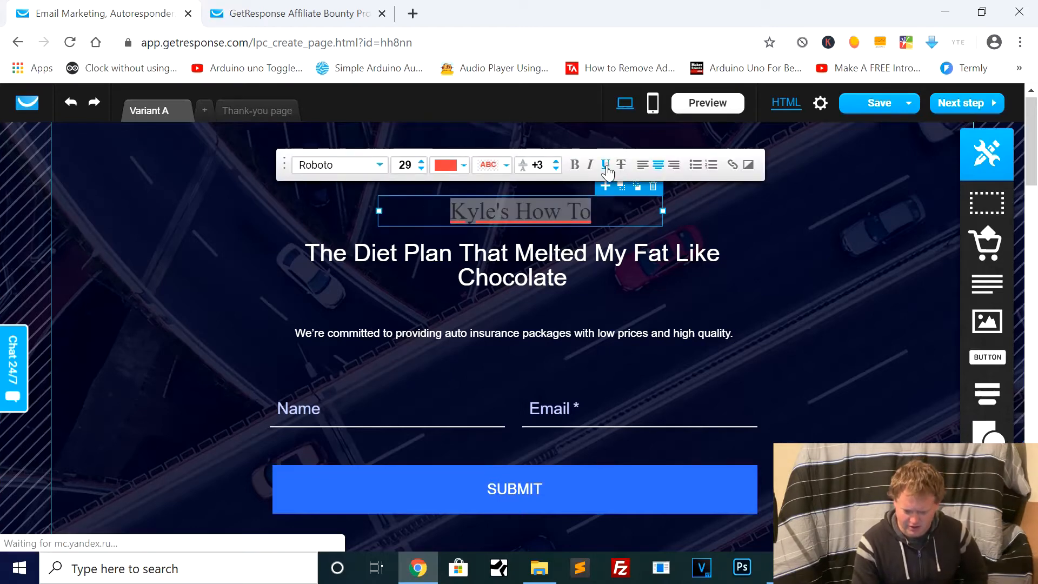
click(800, 290)
click(566, 208)
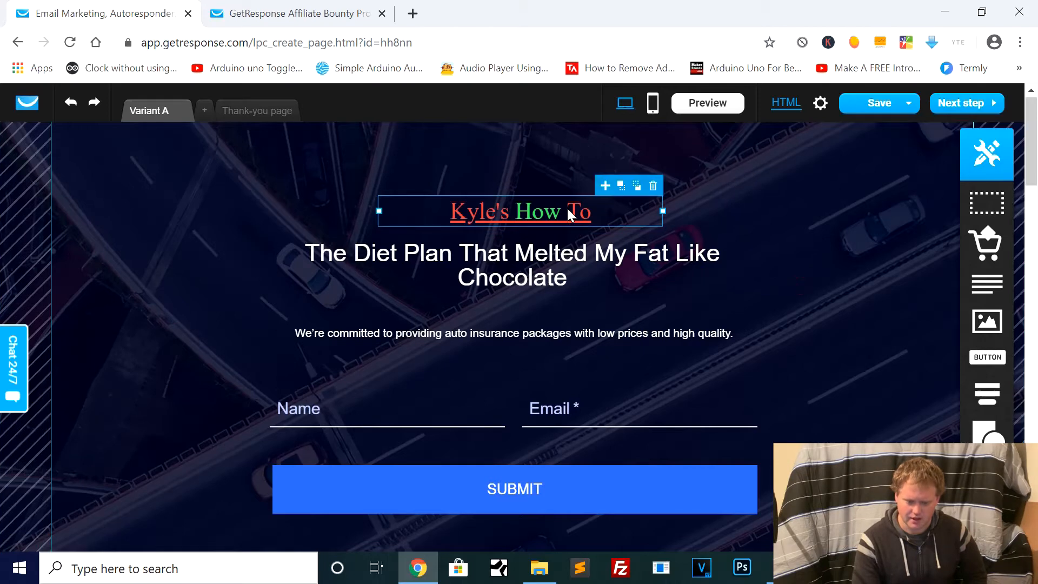
double_click(567, 209)
click(605, 165)
click(743, 246)
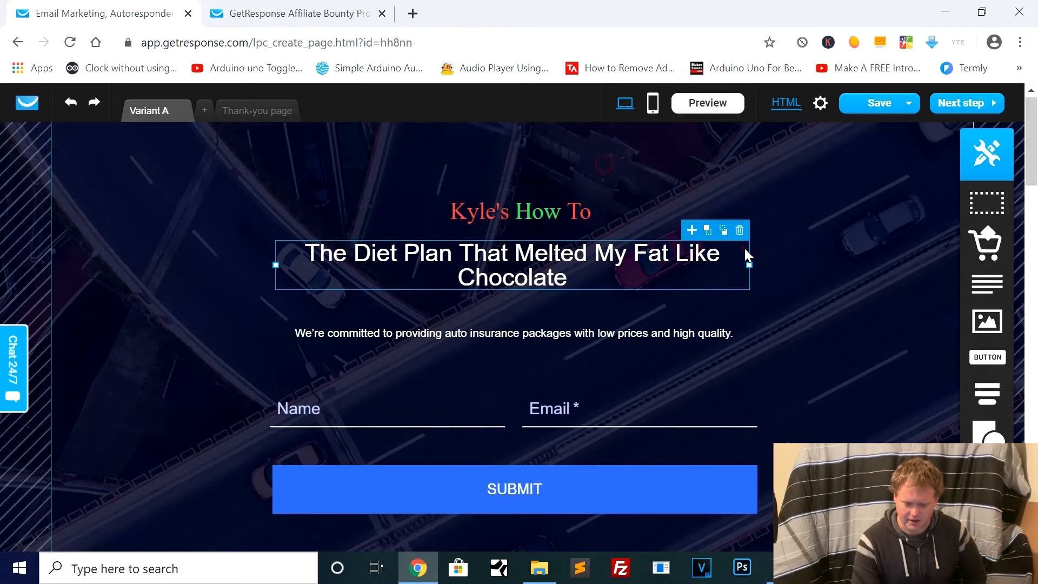
Try bold on the whole "Kyle's How To" text and remove it again.
click(557, 211)
double_click(558, 213)
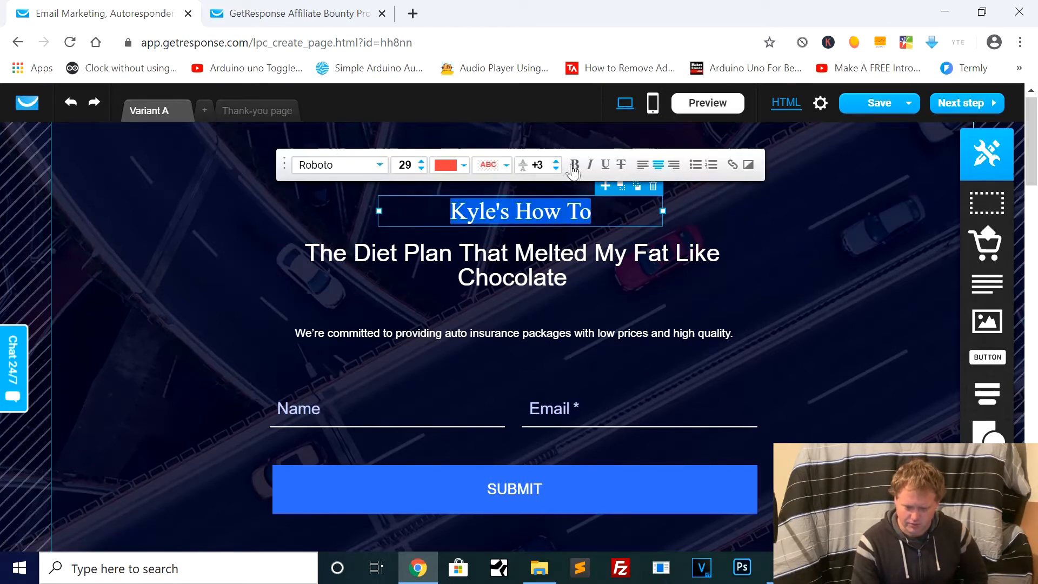
click(570, 165)
click(724, 224)
click(568, 209)
double_click(568, 209)
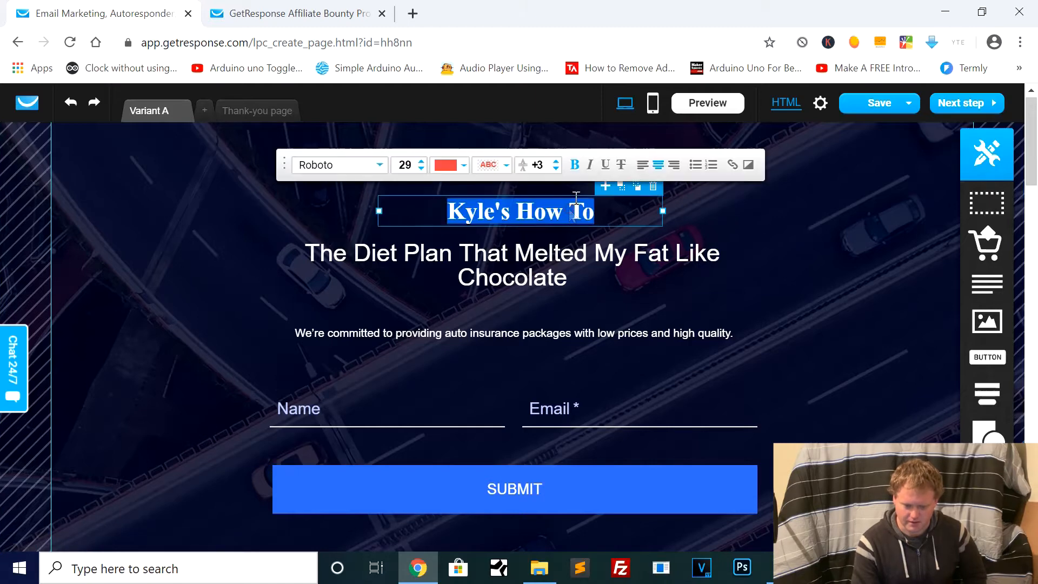
click(571, 167)
click(742, 249)
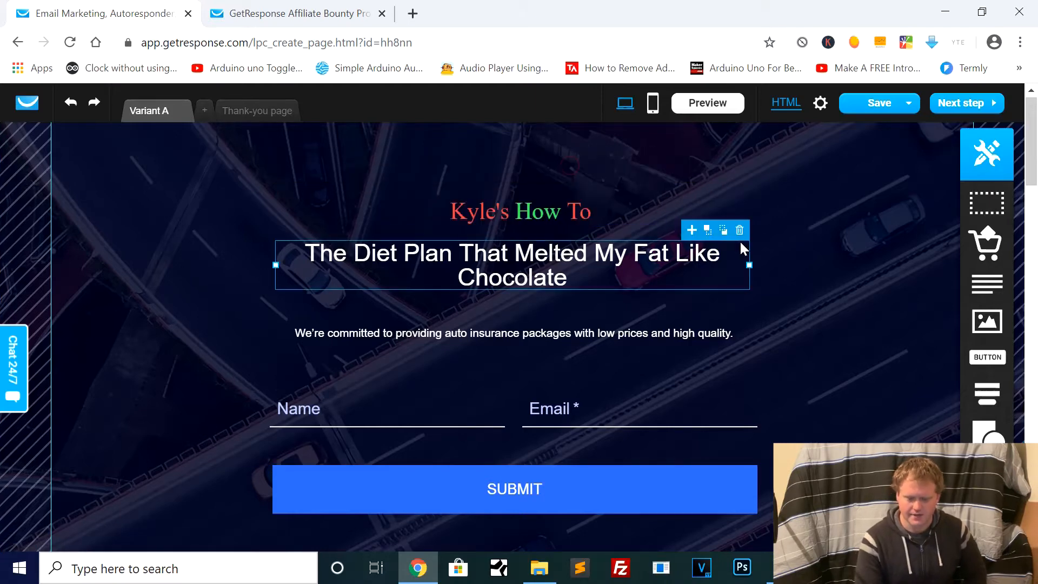
Set the line spacing of the two-line diet plan headline to +3.
double_click(551, 256)
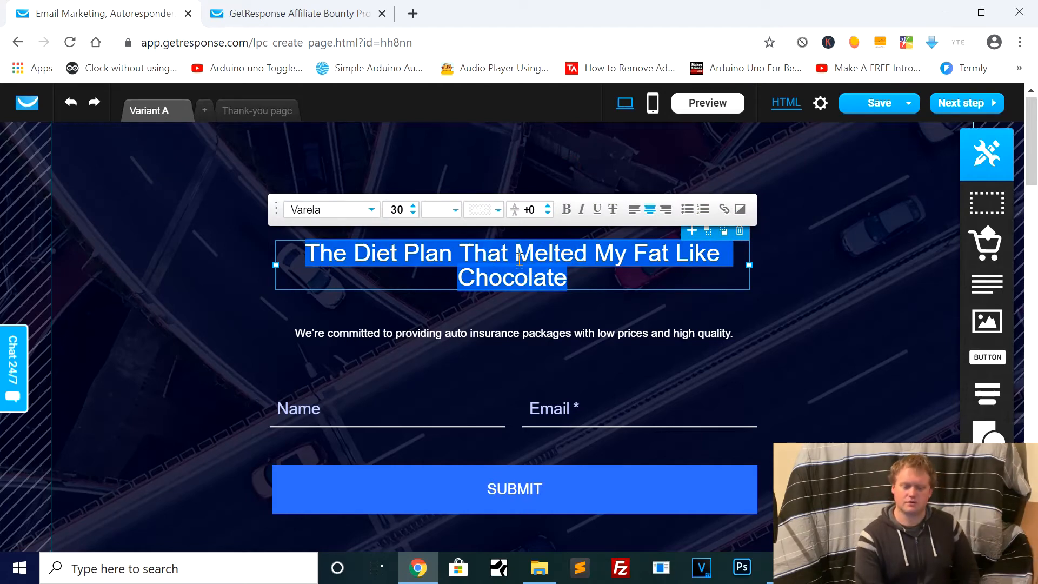
click(548, 211)
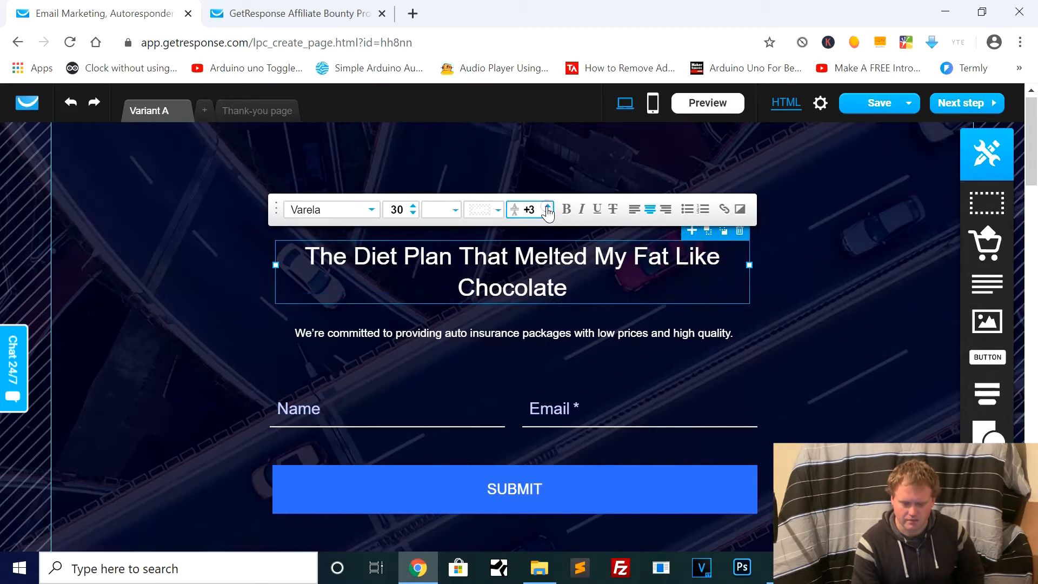
click(547, 214)
click(547, 214)
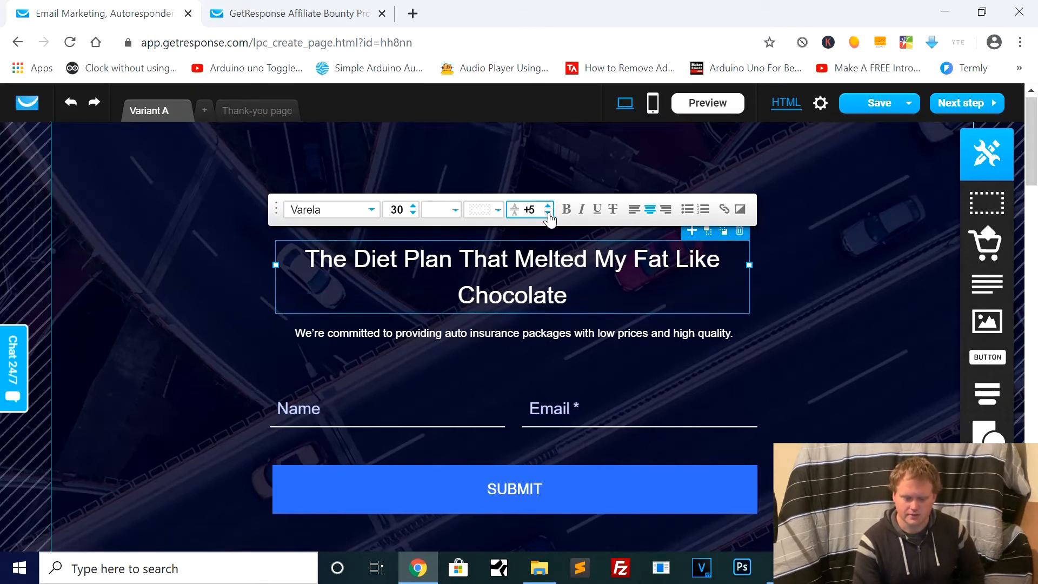
click(547, 213)
click(548, 214)
click(901, 296)
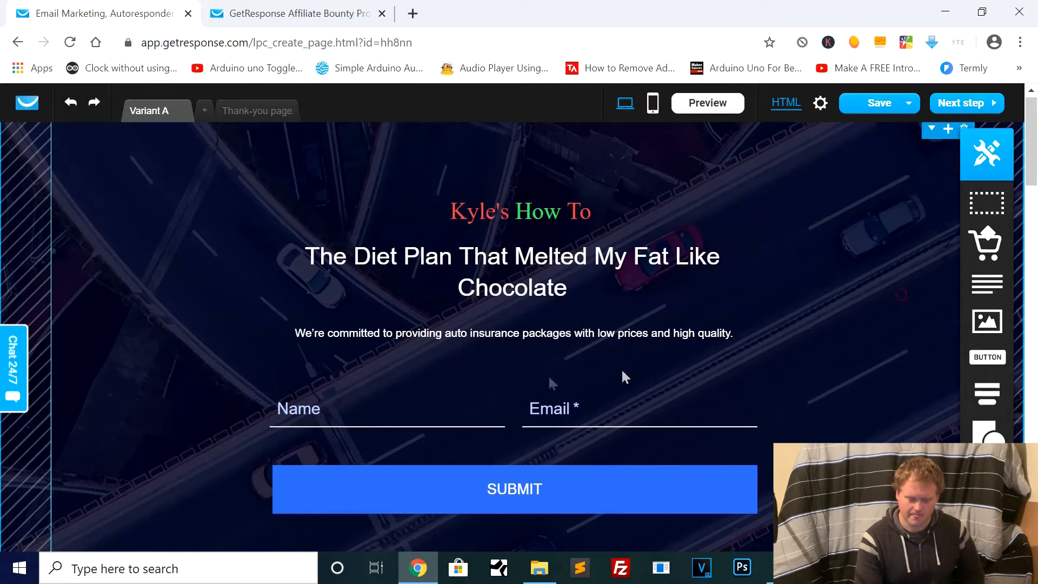
Replace the small subheading under the headline with "I do not regret this program one bit" and center it.
click(525, 336)
double_click(525, 335)
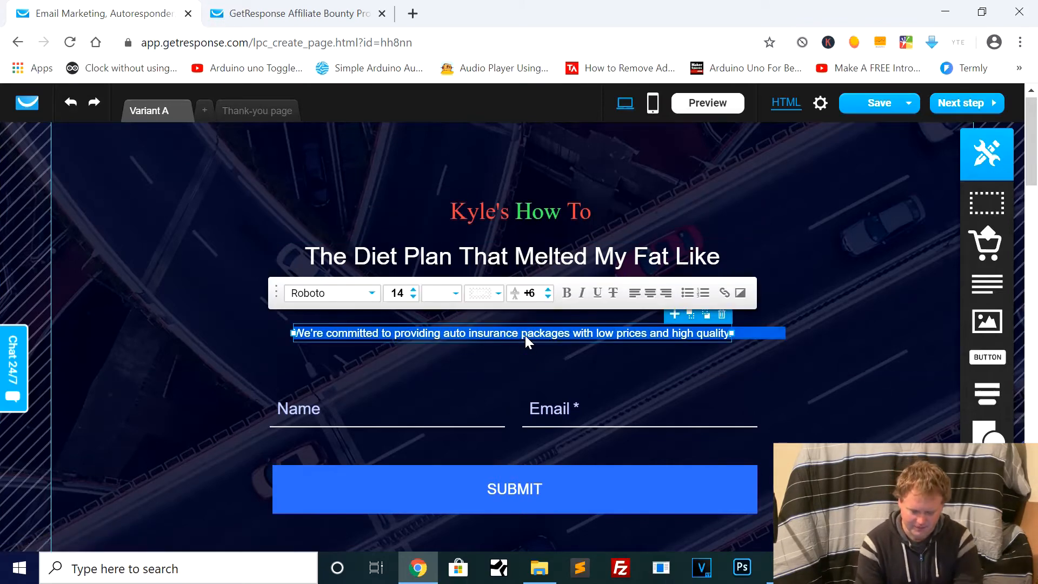
key(BackSpace)
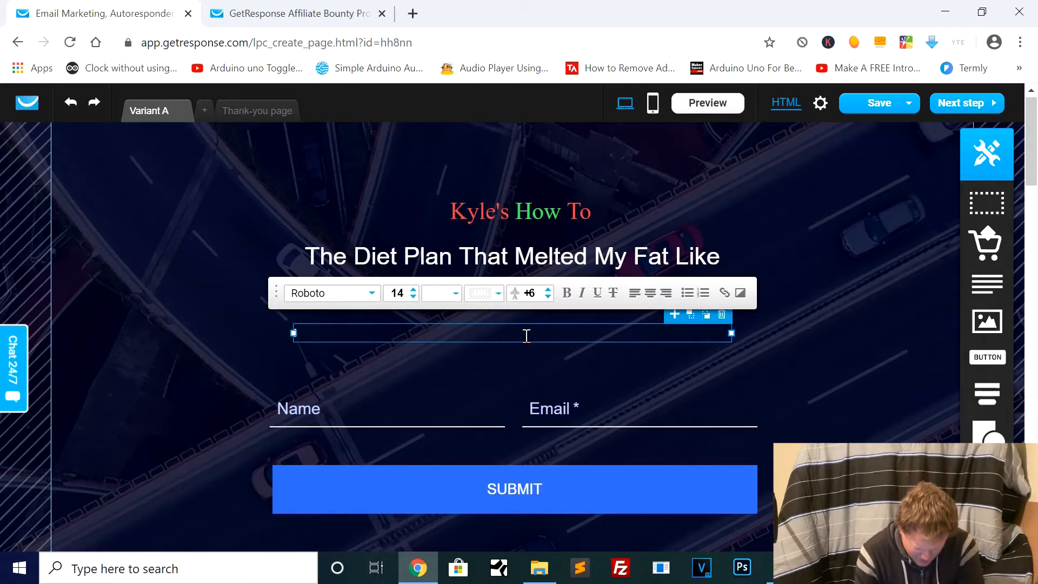
text(h)
key(BackSpace)
text(d)
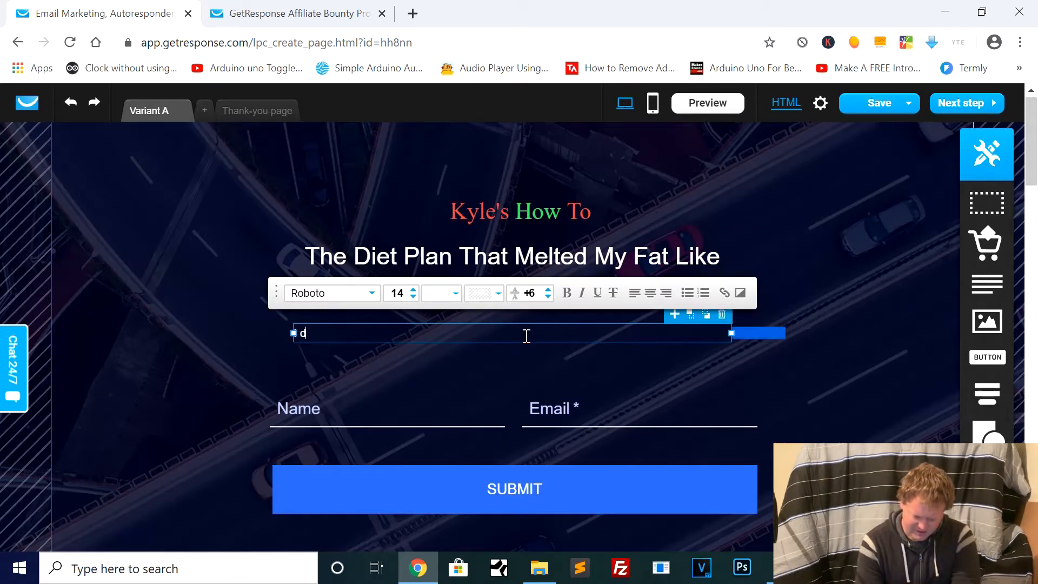
text(o not regret)
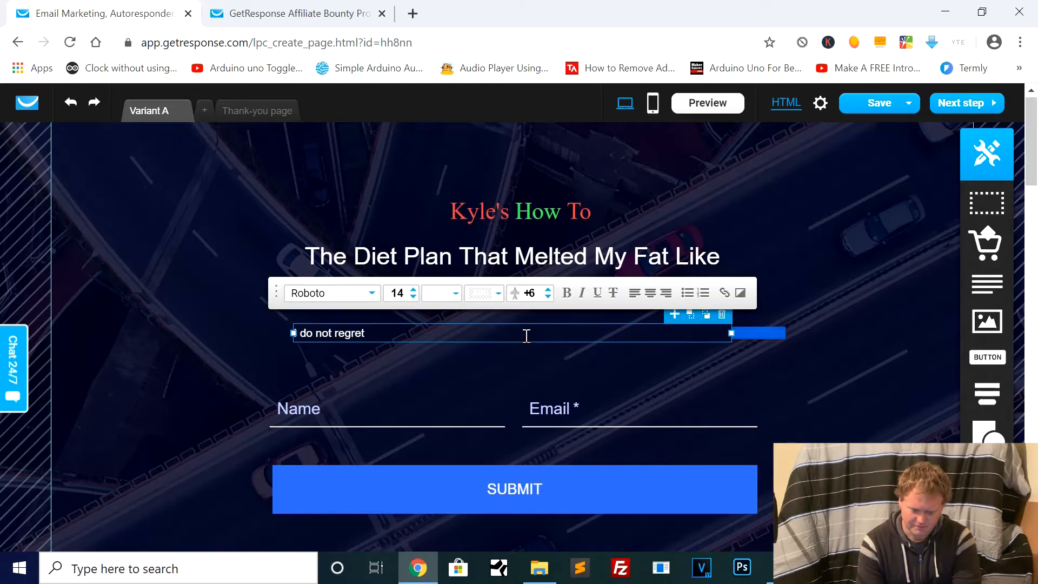
text( this program one bit)
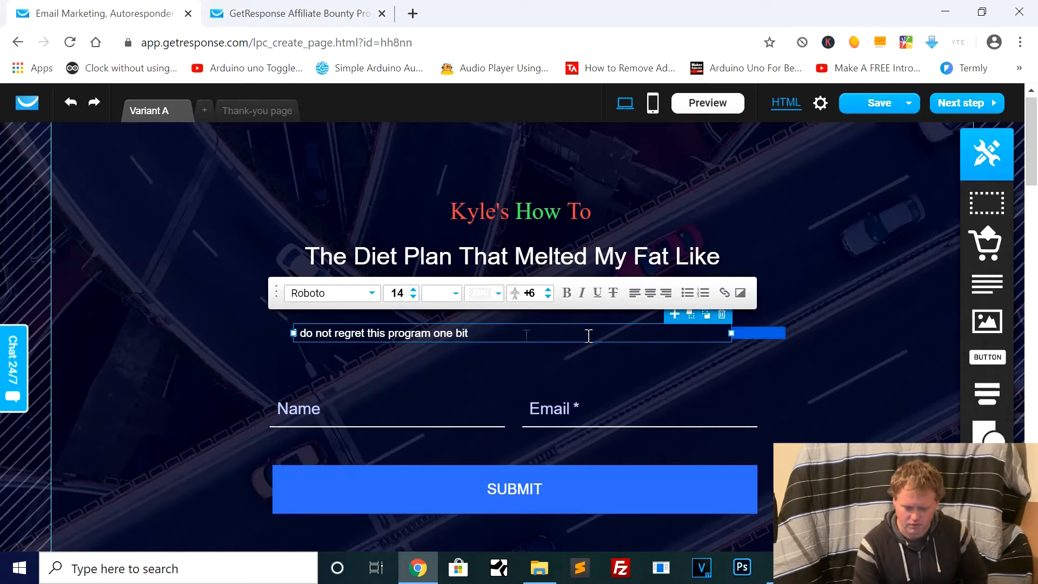
click(650, 292)
click(793, 352)
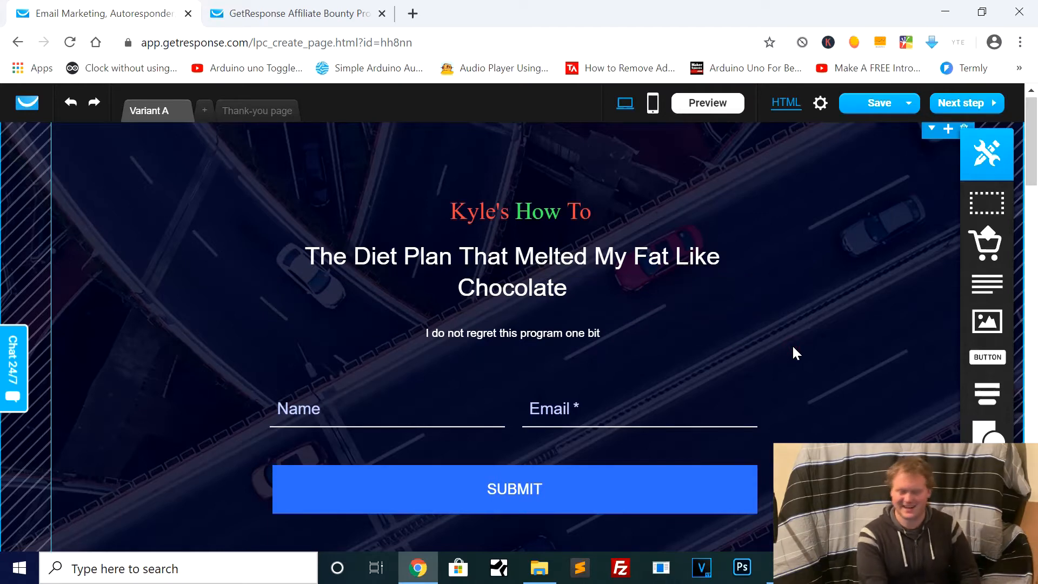
click(362, 418)
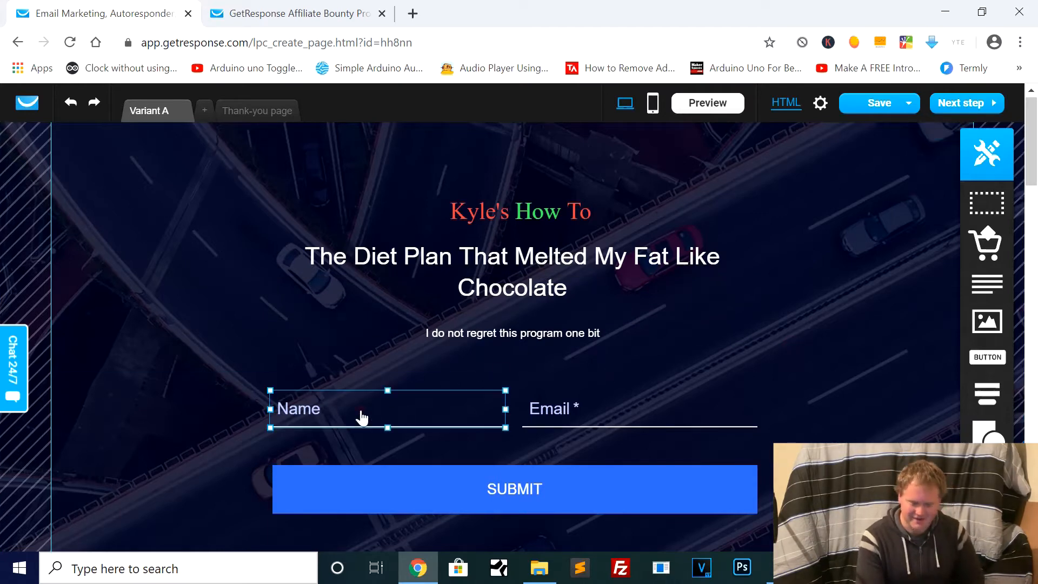
click(562, 413)
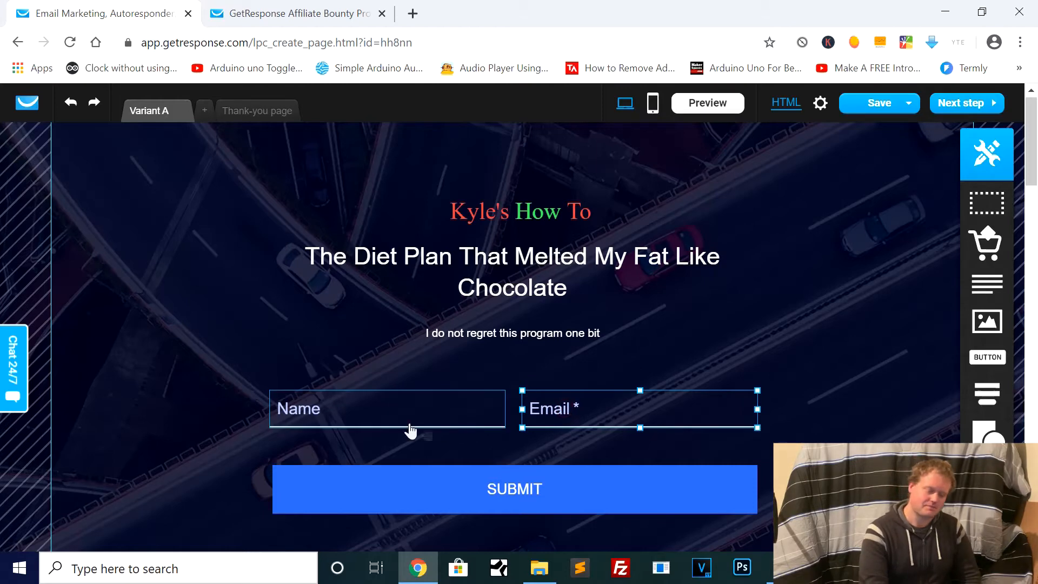
click(410, 431)
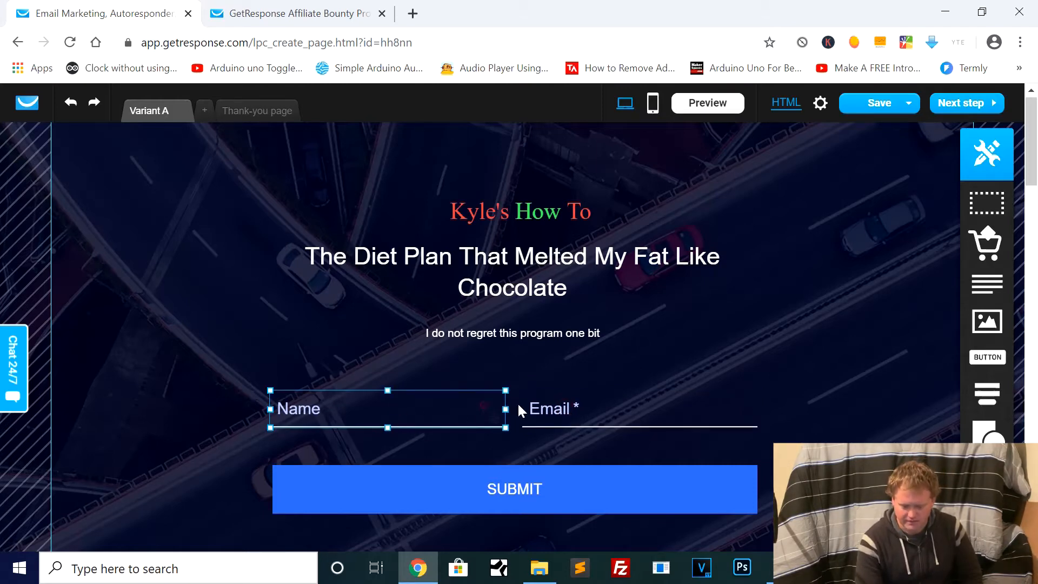
drag(518, 409, 485, 411)
click(611, 411)
Change the placeholder text of the form's name field to "First Name".
double_click(355, 411)
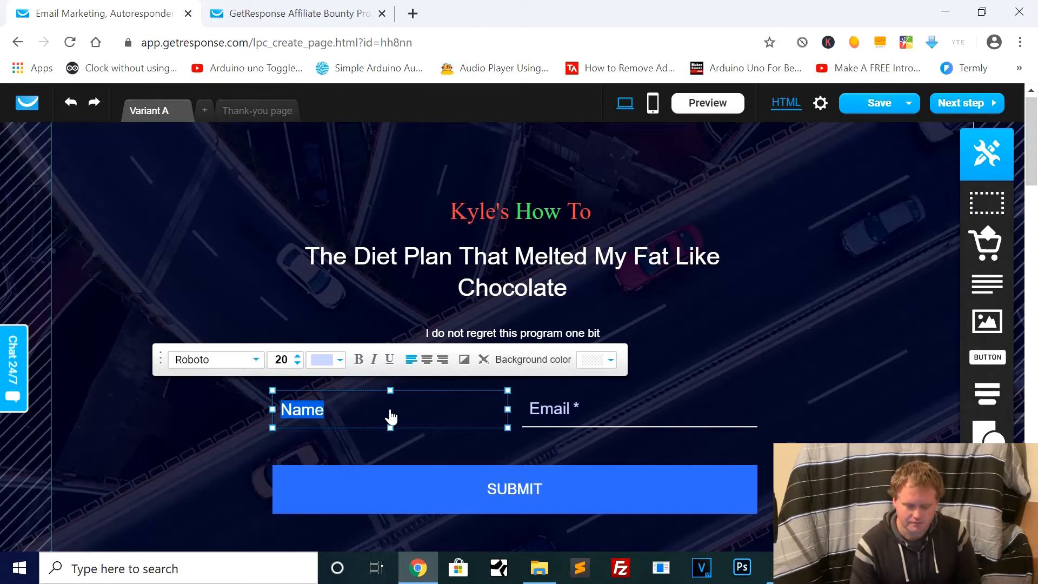
click(393, 416)
double_click(354, 415)
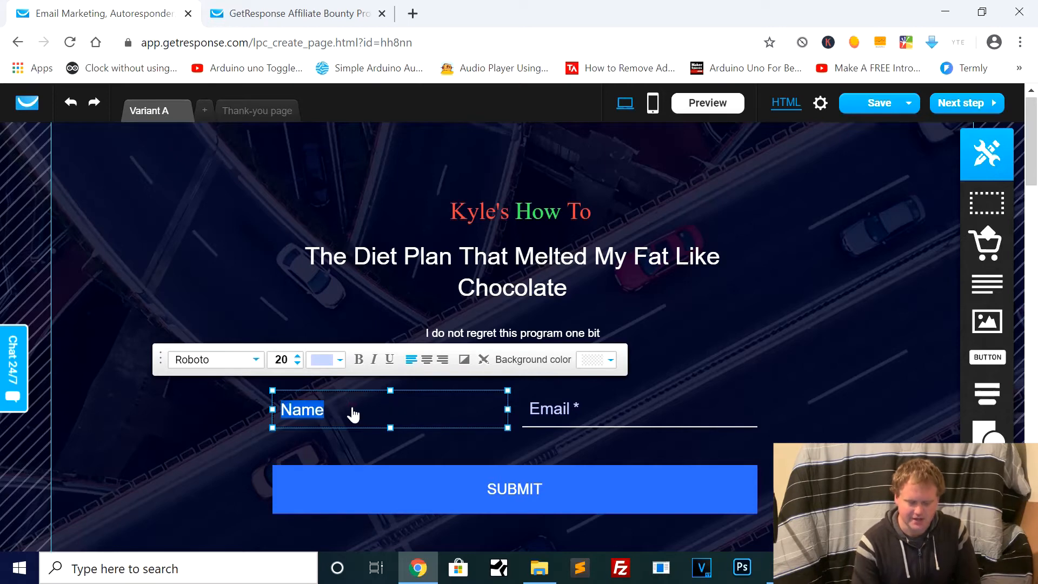
click(344, 415)
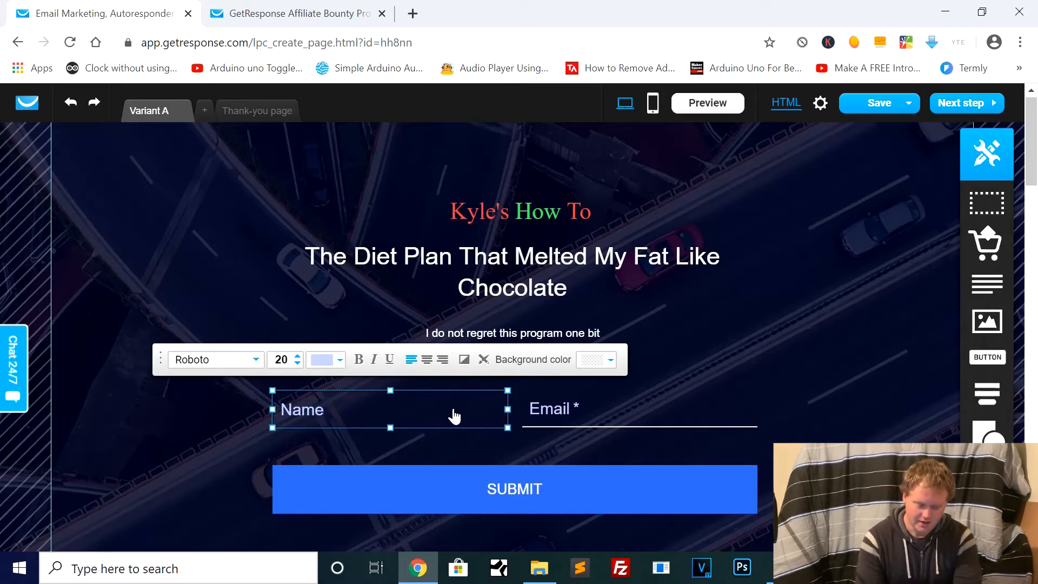
text(First )
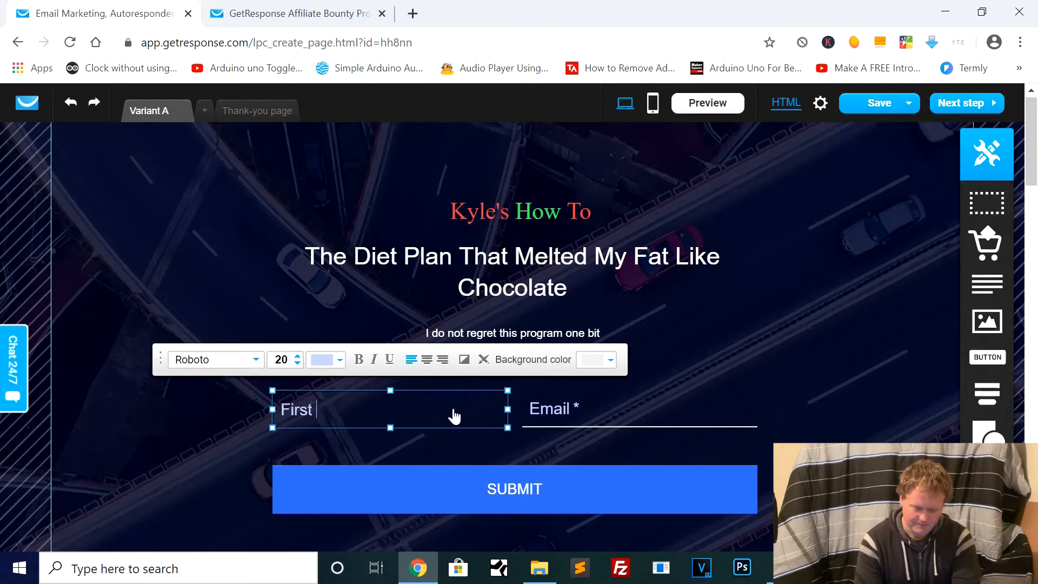
text(Name)
click(572, 414)
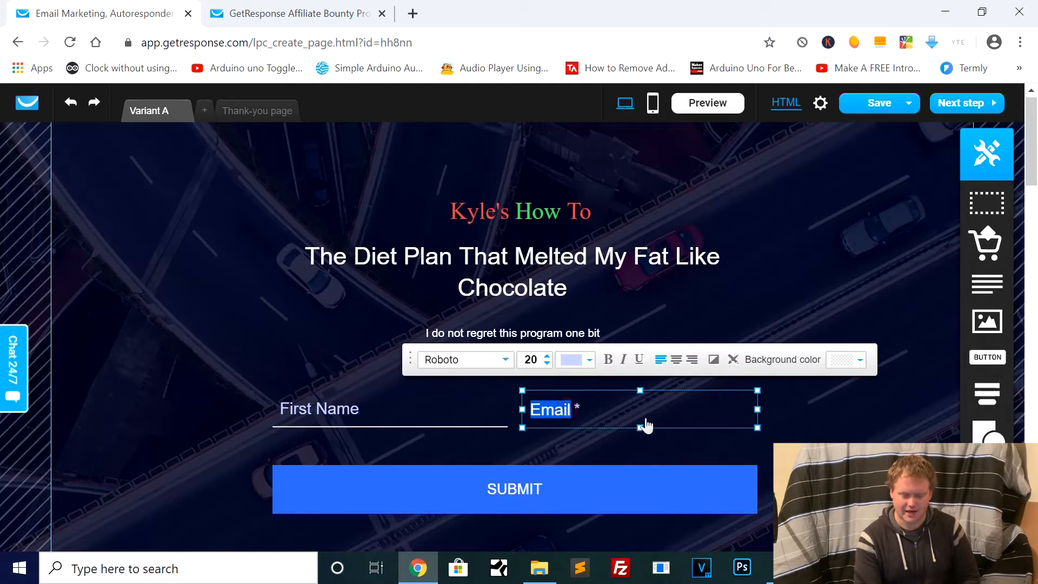
click(656, 452)
Relabel the form's submit button as "Send Me The eBook!!".
scroll(621, 456, down, 3)
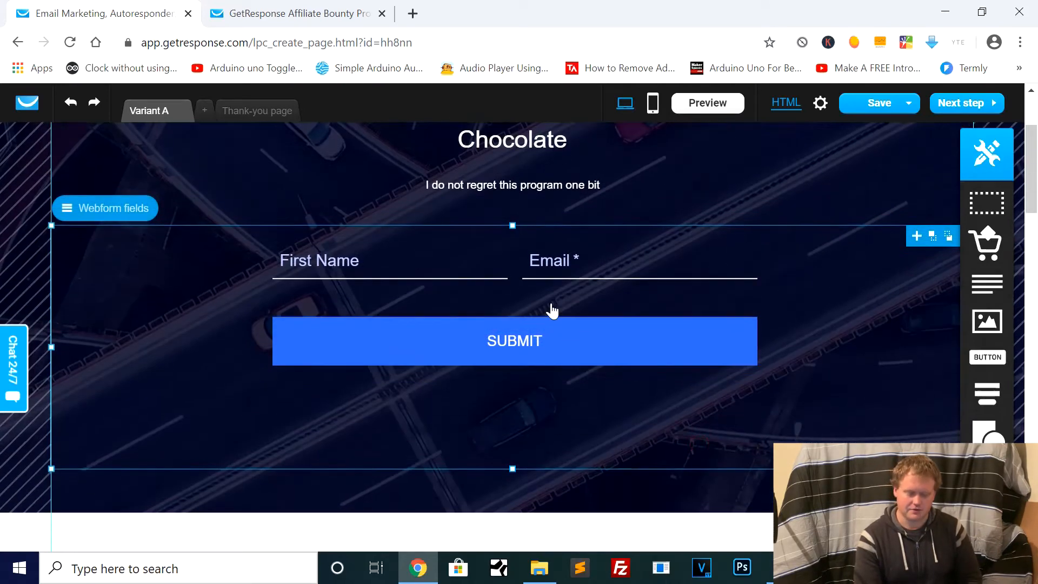
click(527, 342)
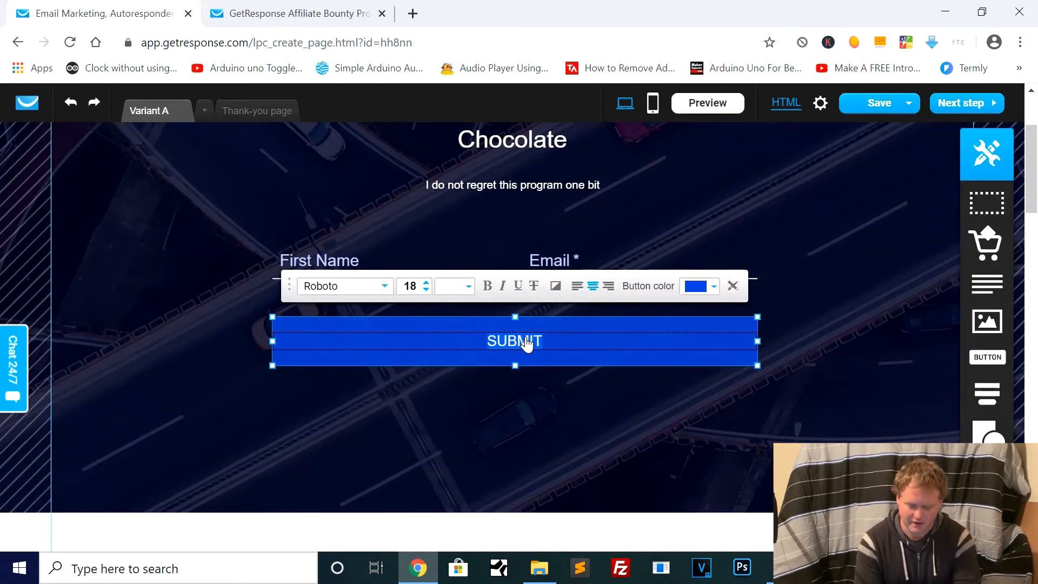
double_click(527, 342)
text(Send)
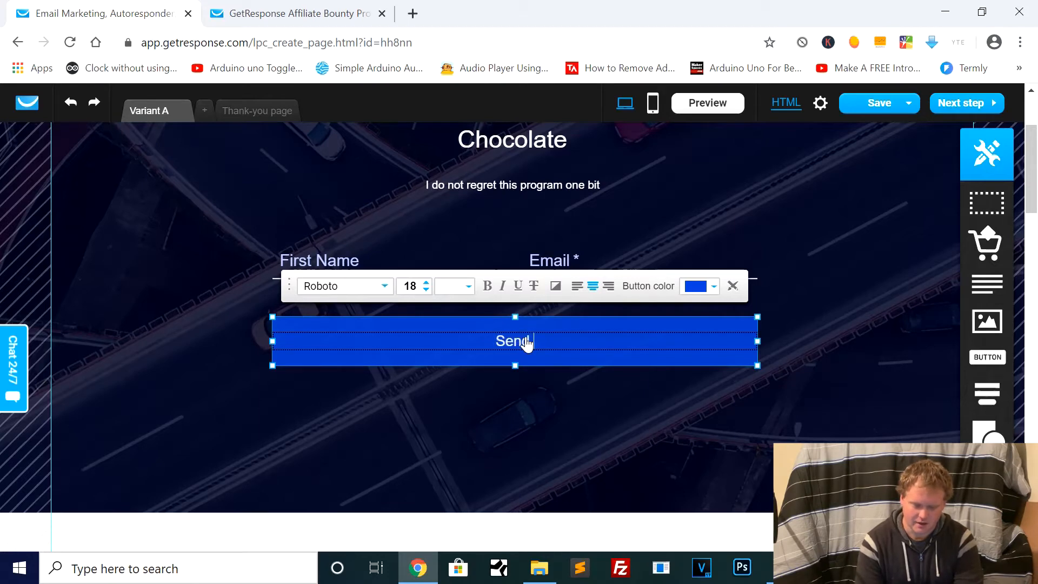
text( Me The eB)
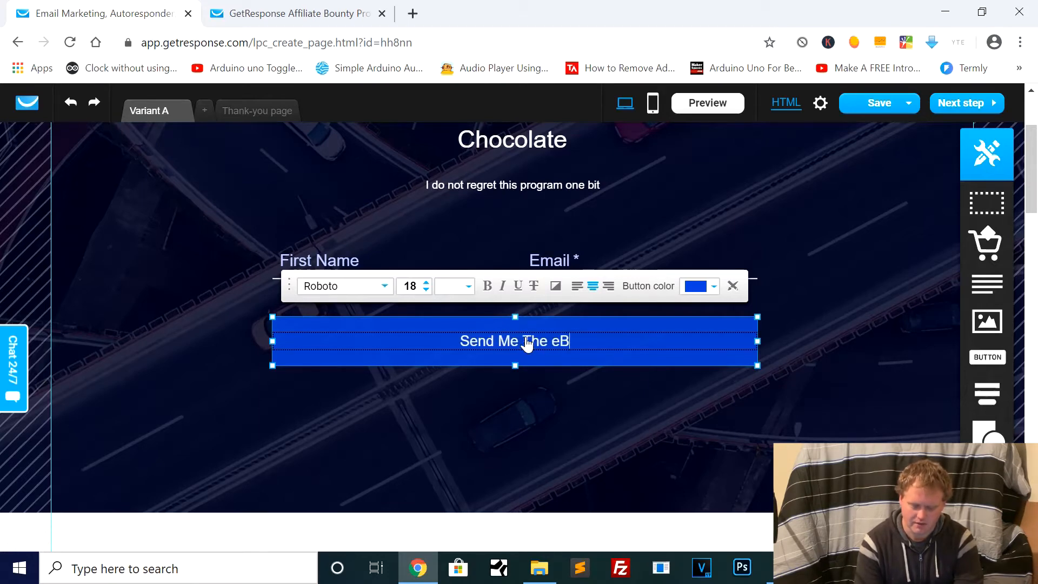
text(ook!!)
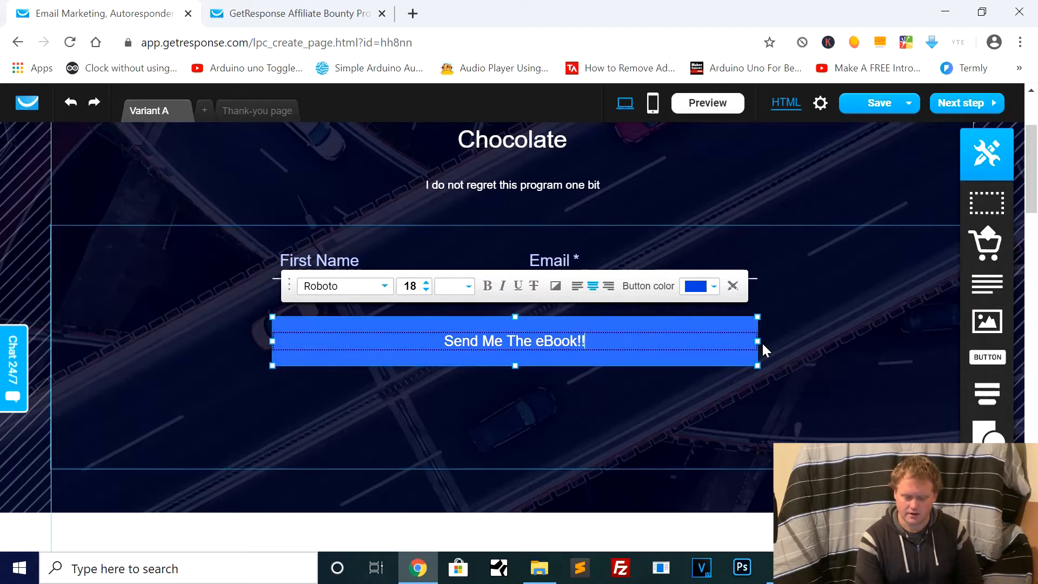
Narrow the eBook button to about half its width, make it slightly taller, and set its label's font size to 25.
drag(757, 340, 514, 354)
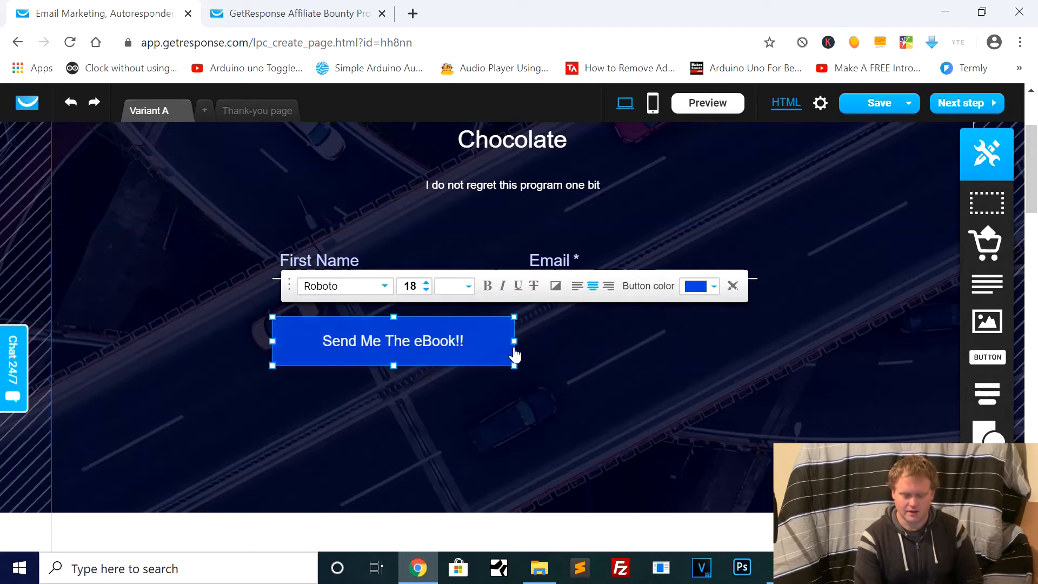
mouse_move(393, 365)
mouse_down()
mouse_move(394, 355)
mouse_move(394, 373)
mouse_up()
click(402, 351)
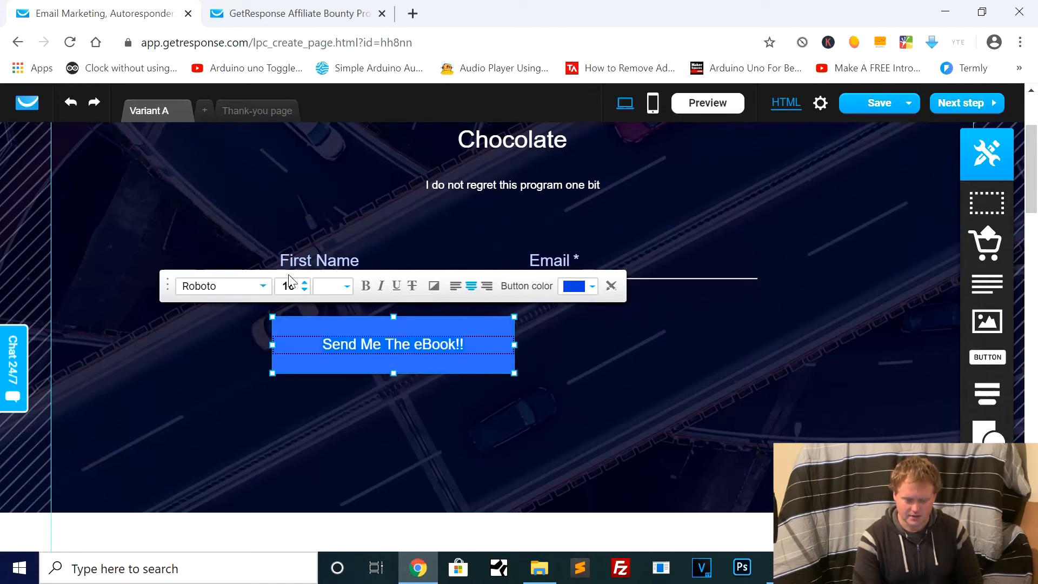
click(304, 283)
click(305, 282)
click(305, 282)
click(304, 283)
click(304, 283)
click(304, 282)
click(304, 283)
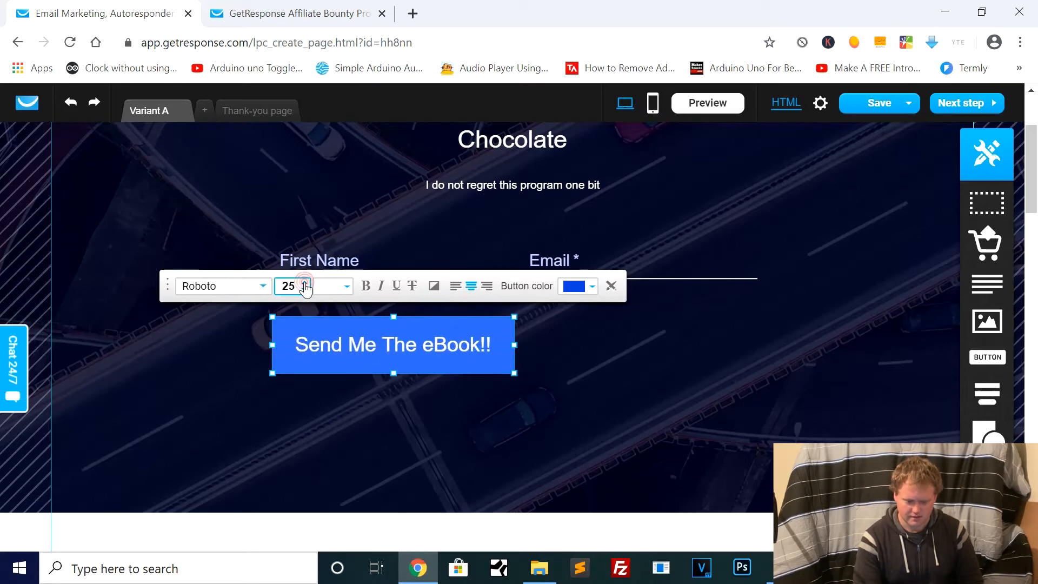
Set the eBook button's font to Courier and move the button so it is centered beneath the two form fields.
click(262, 286)
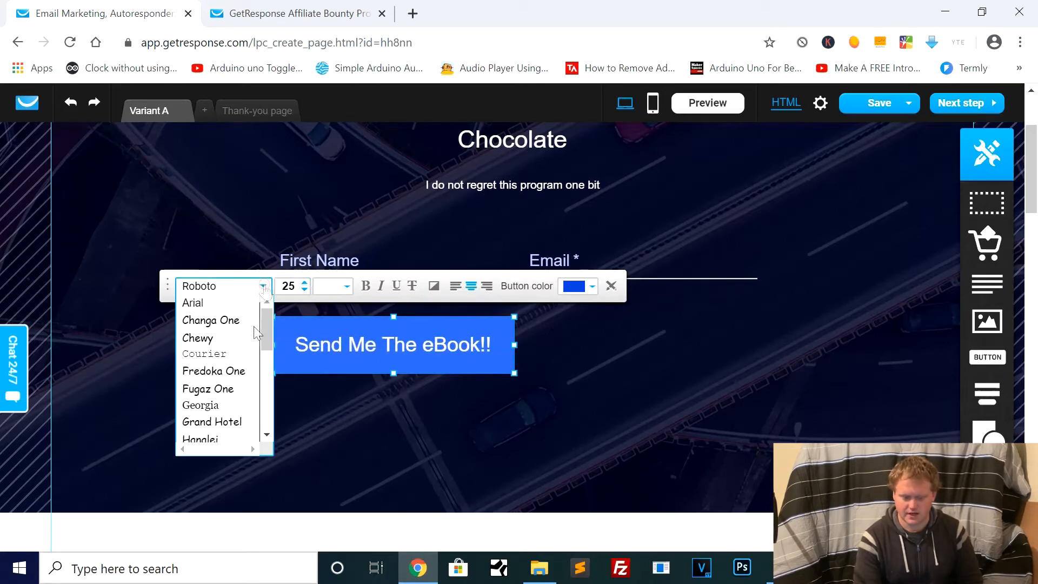
click(240, 352)
click(533, 366)
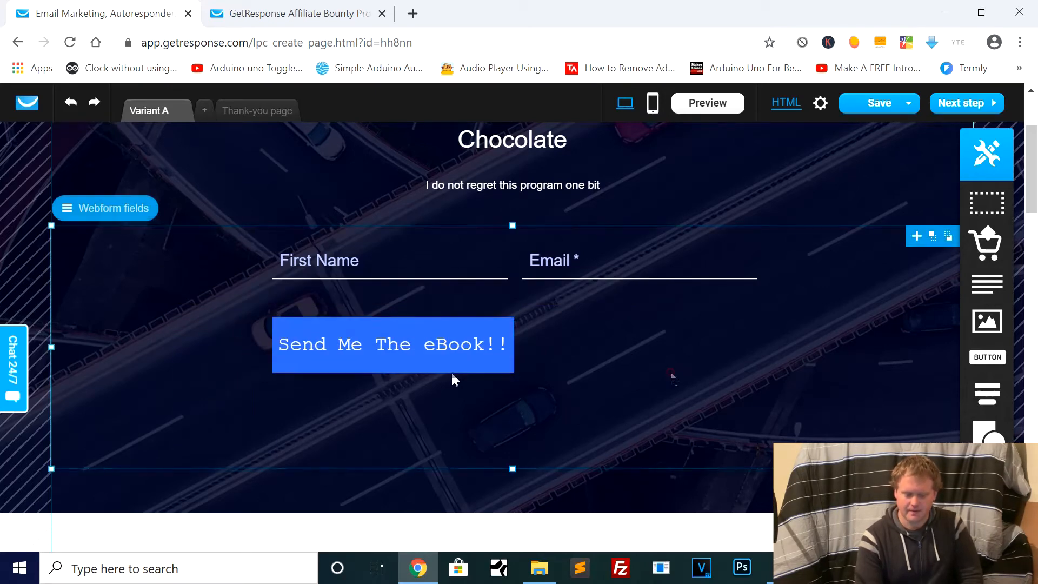
drag(422, 352, 542, 353)
Review the remaining template sections below the sign-up form, down to the social icons, and return to the header.
scroll(771, 388, down, 15)
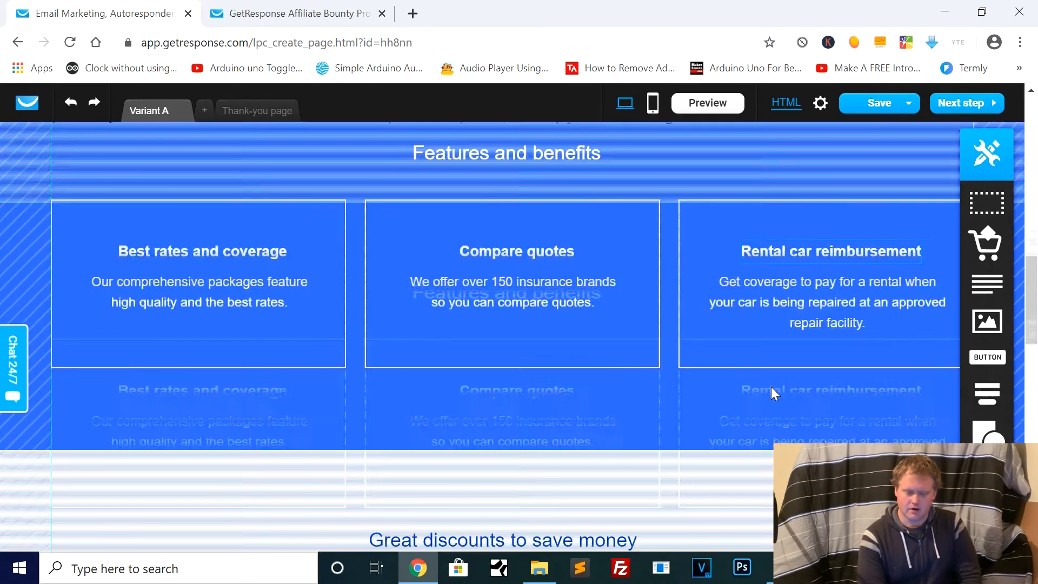
scroll(771, 388, down, 15)
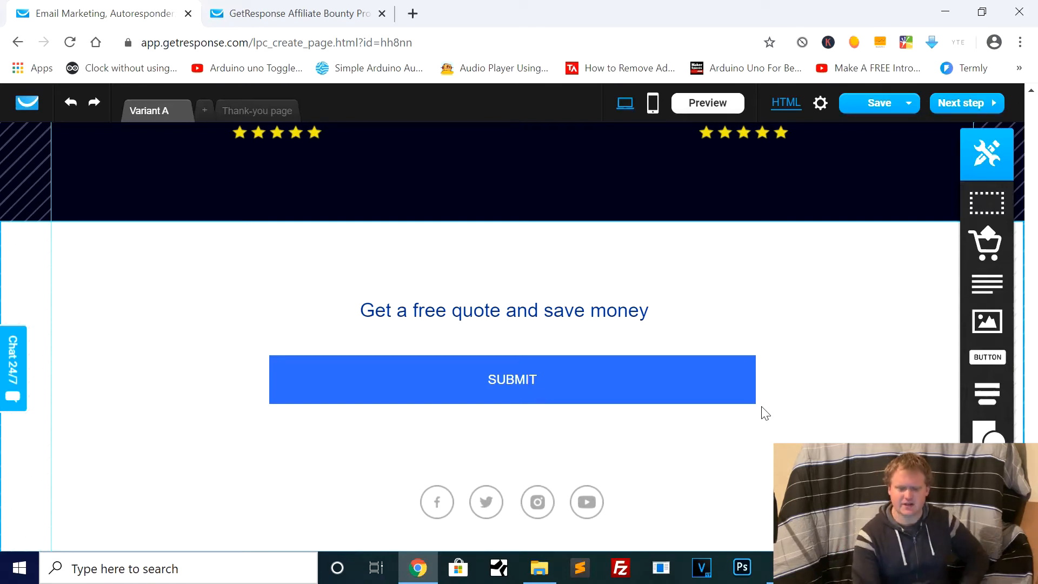
scroll(765, 414, up, 15)
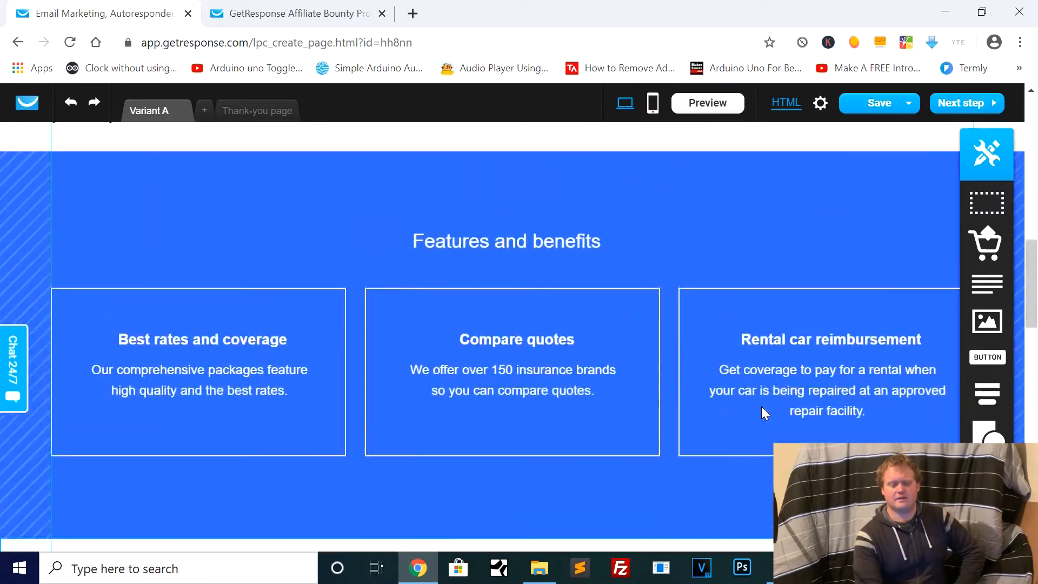
scroll(761, 407, up, 6)
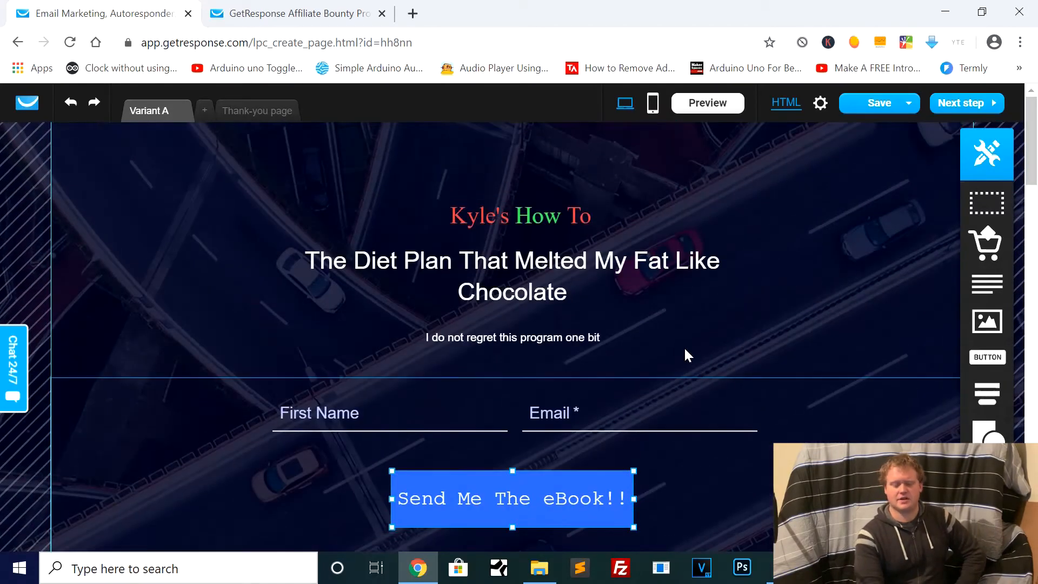
scroll(648, 361, down, 1)
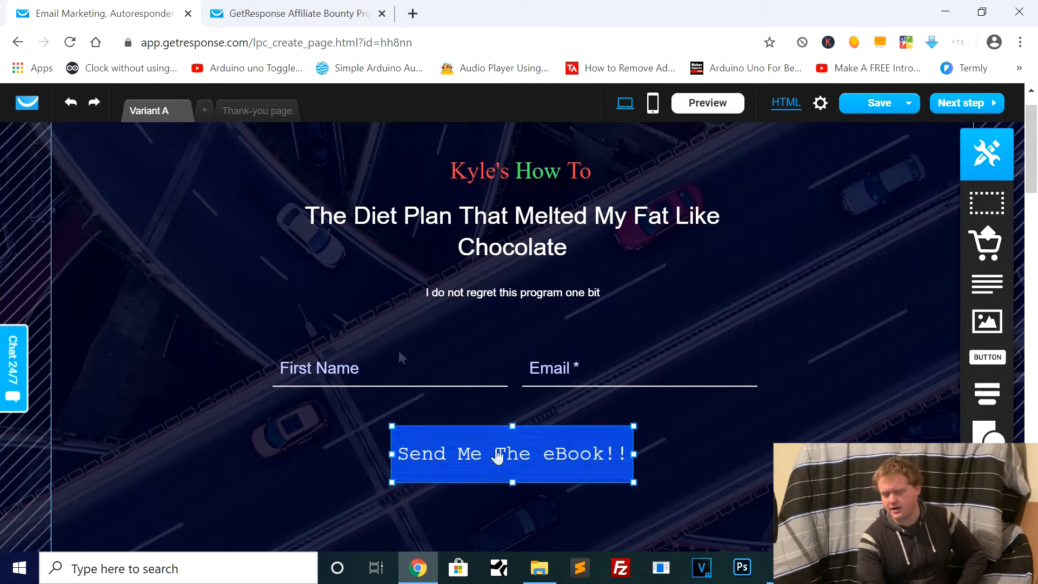
Create the mobile version of the landing page and switch to editing it.
click(526, 506)
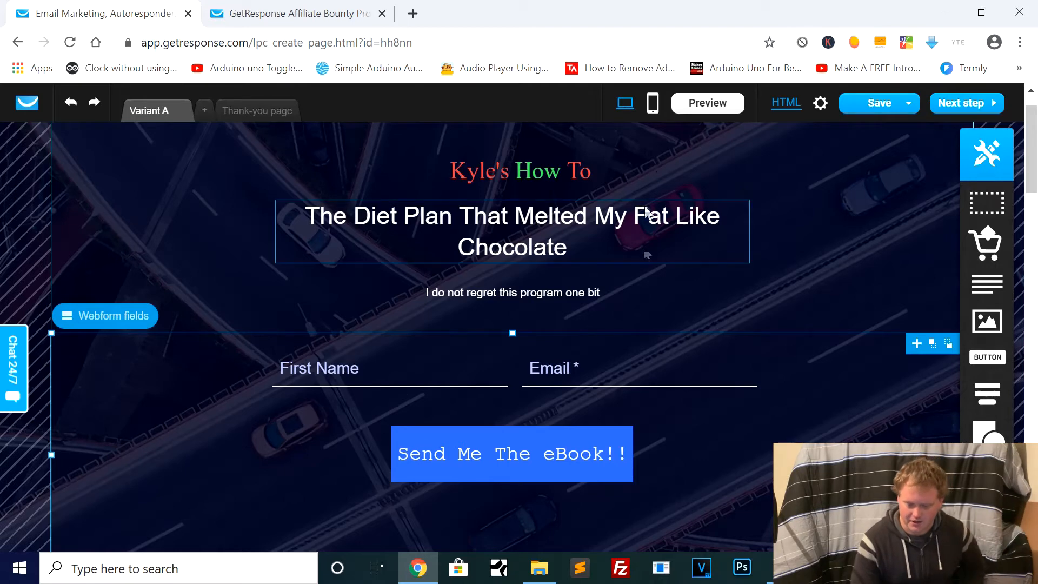
click(652, 112)
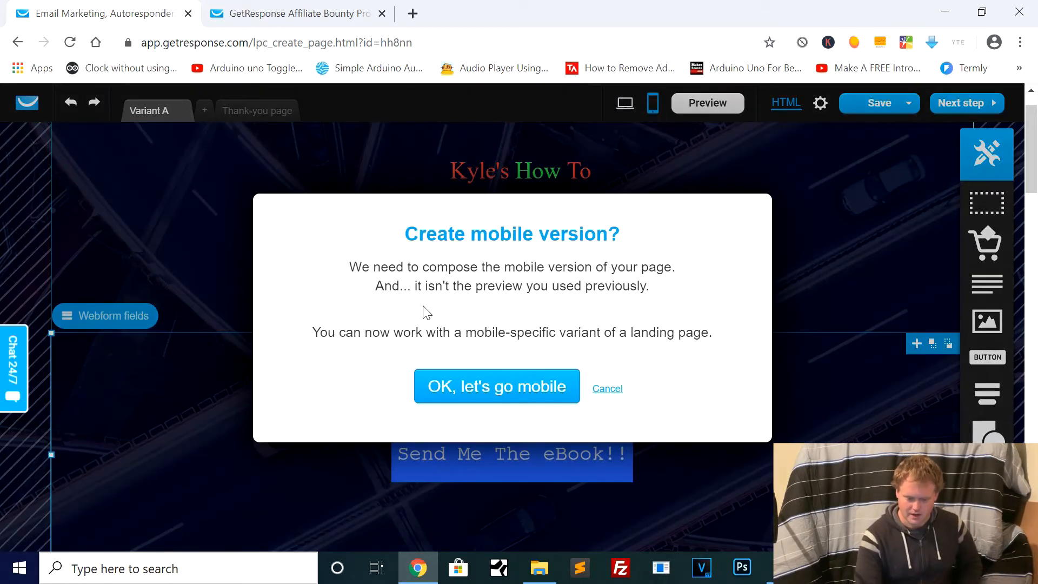
click(483, 388)
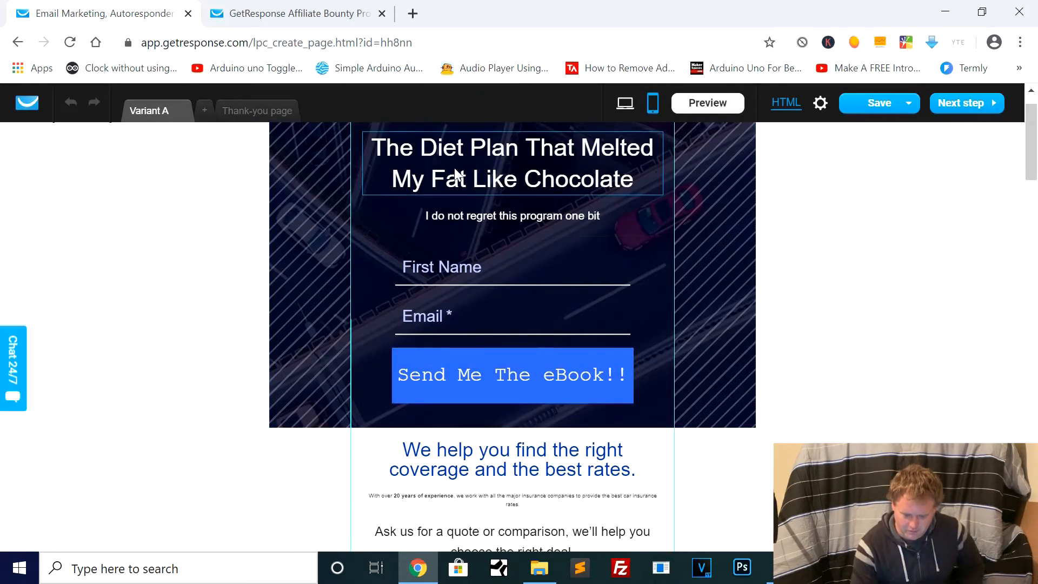
In the mobile version, shift the "I do not regret this program one bit" line slightly down and enlarge its font by four sizes.
click(532, 222)
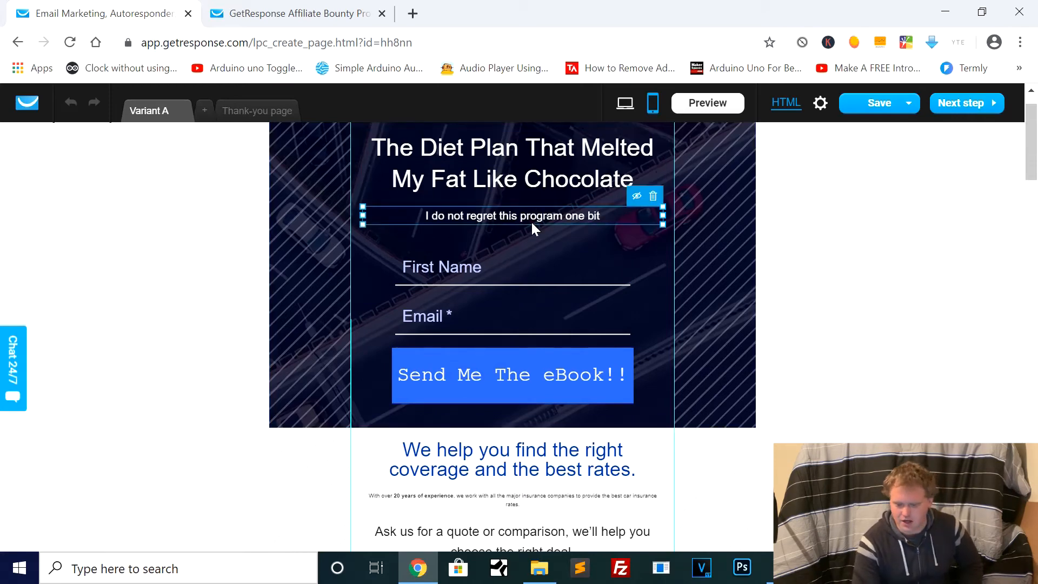
mouse_move(551, 218)
mouse_down()
mouse_move(527, 232)
mouse_move(521, 224)
mouse_move(547, 223)
mouse_up()
double_click(547, 223)
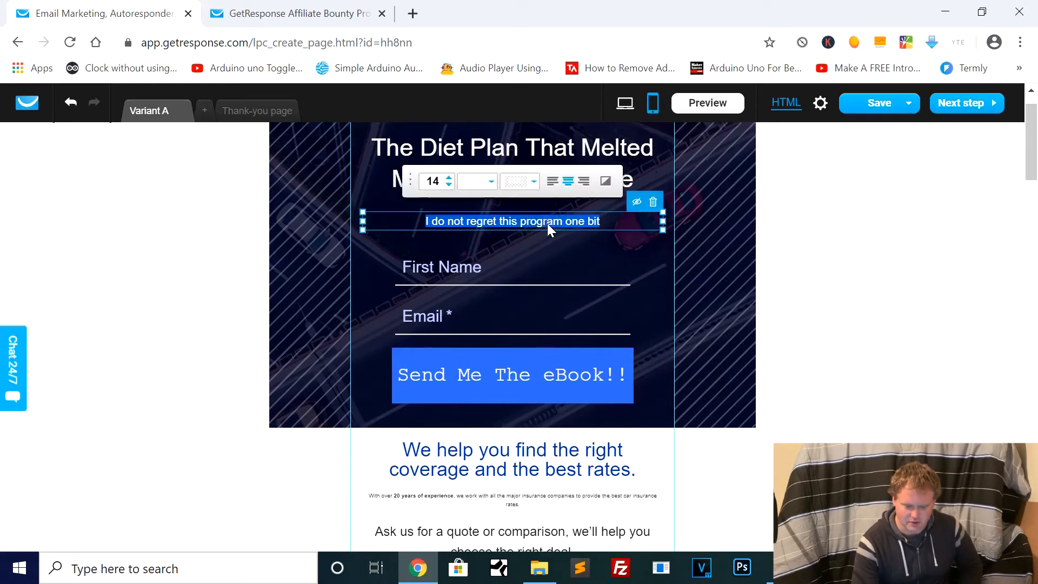
click(449, 177)
click(449, 177)
click(449, 177)
click(449, 178)
click(724, 257)
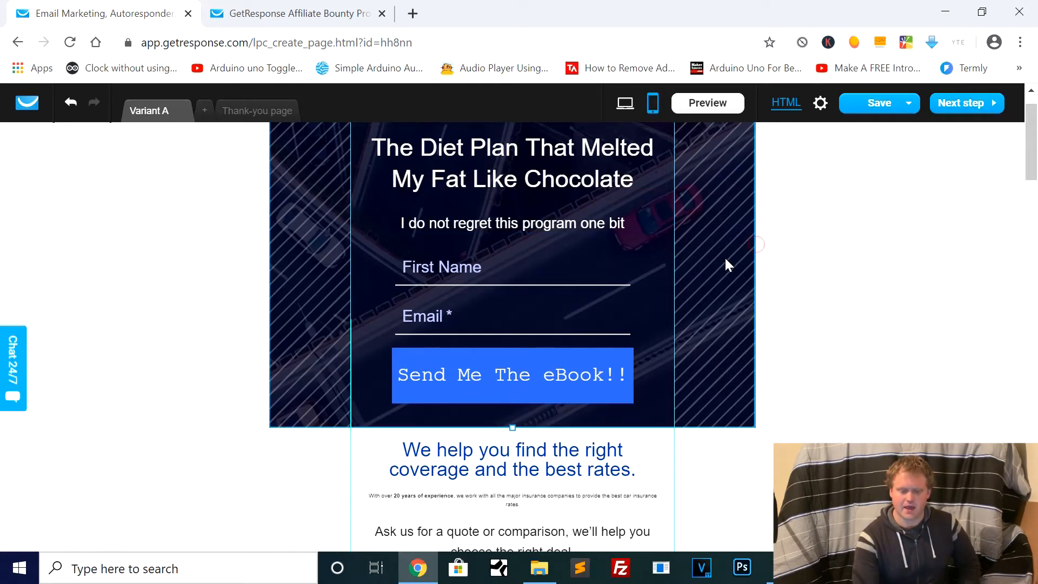
Review the mobile layout down to the discounts section and switch back to the desktop version of the landing page.
scroll(664, 286, down, 5)
scroll(650, 283, down, 20)
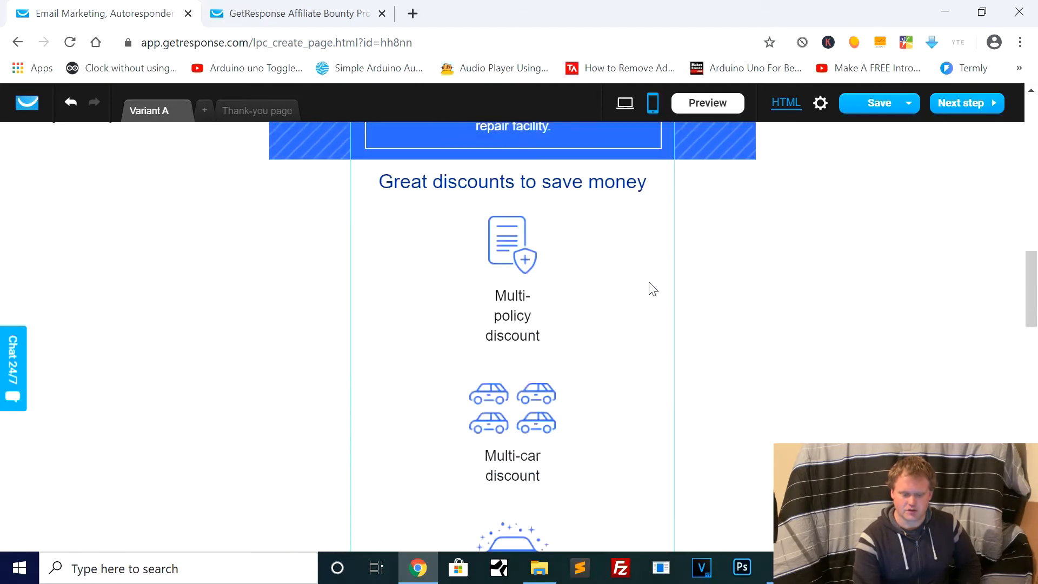
scroll(649, 281, up, 20)
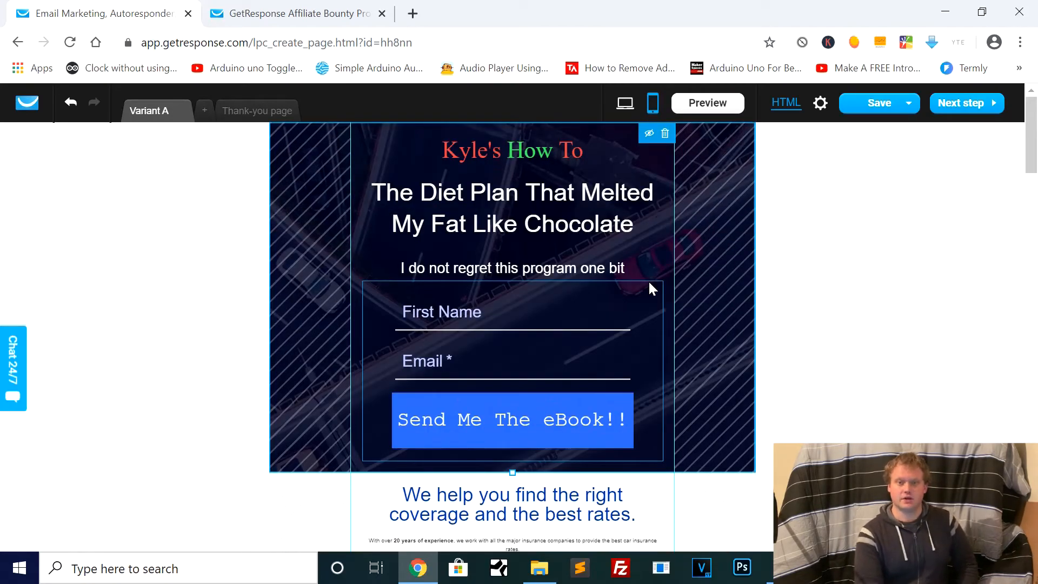
click(627, 108)
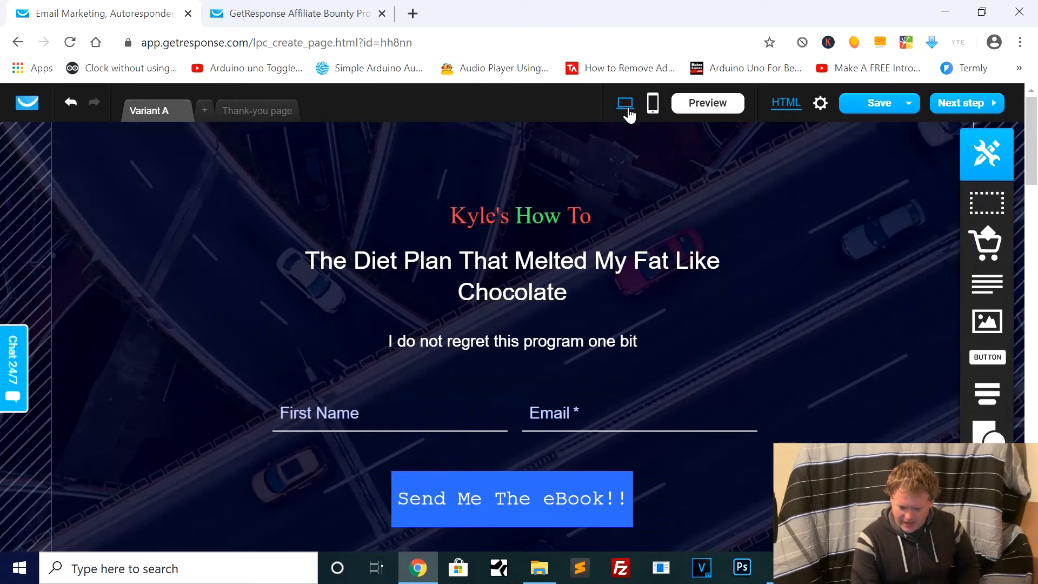
Add variants B and C of the landing page, and delete both so only Variant A is kept.
click(205, 111)
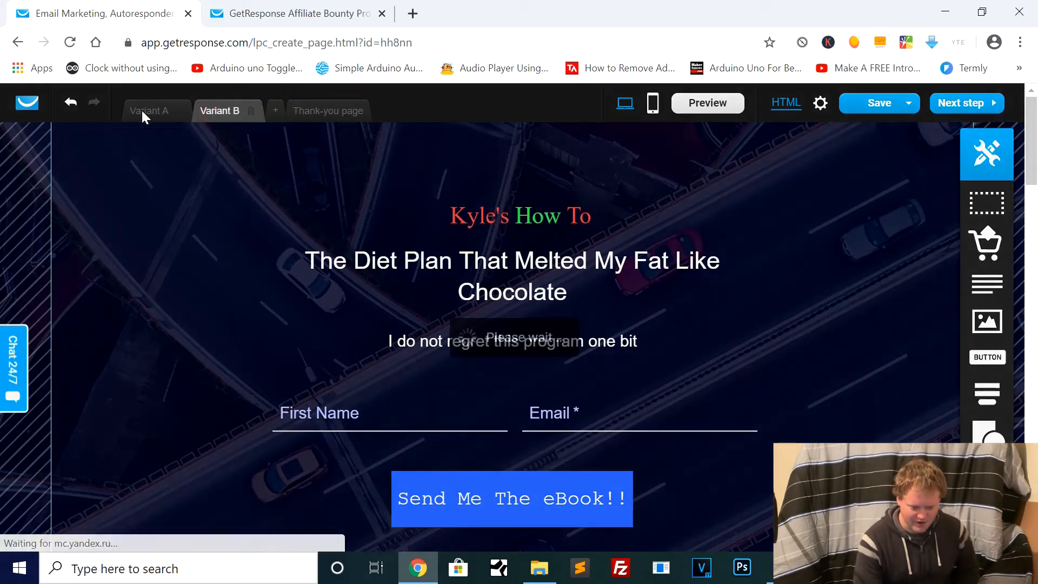
click(275, 110)
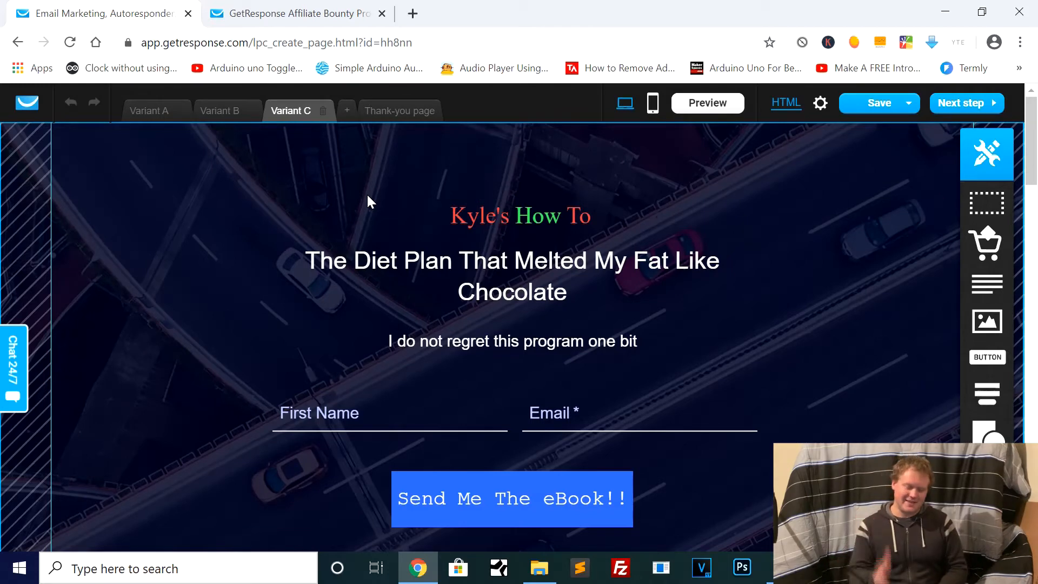
click(323, 111)
click(251, 115)
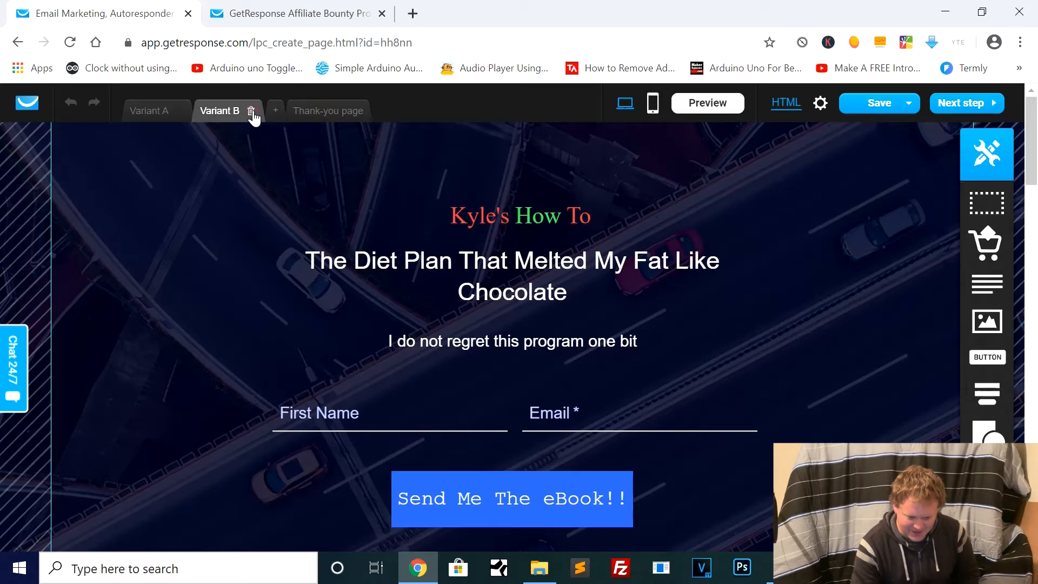
click(251, 111)
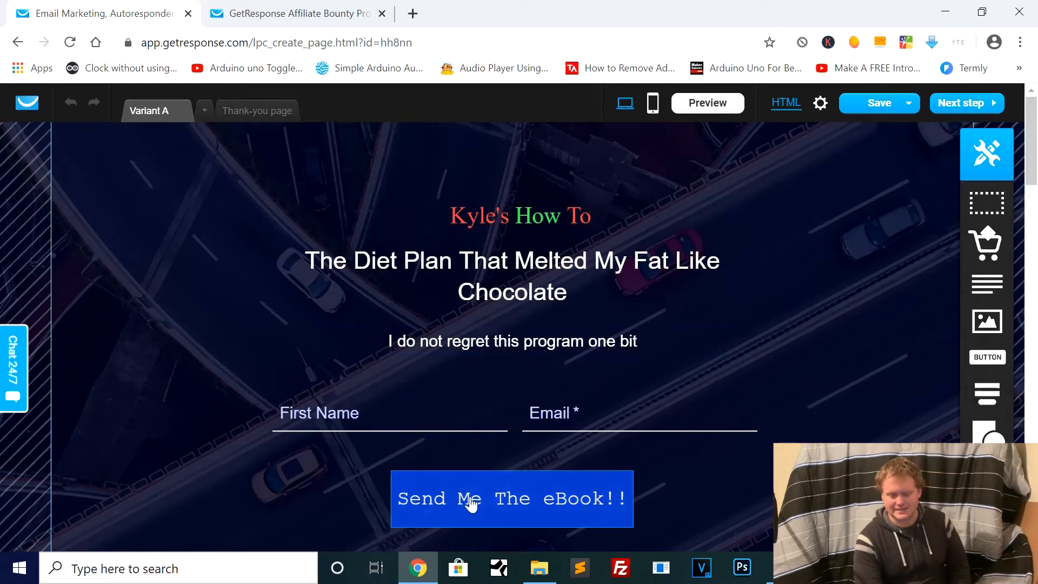
On the thank-you page, replace the "Your request is on its way!" heading with "Thanks For Downloading Your eBook, It's on the way!!".
click(264, 113)
click(531, 373)
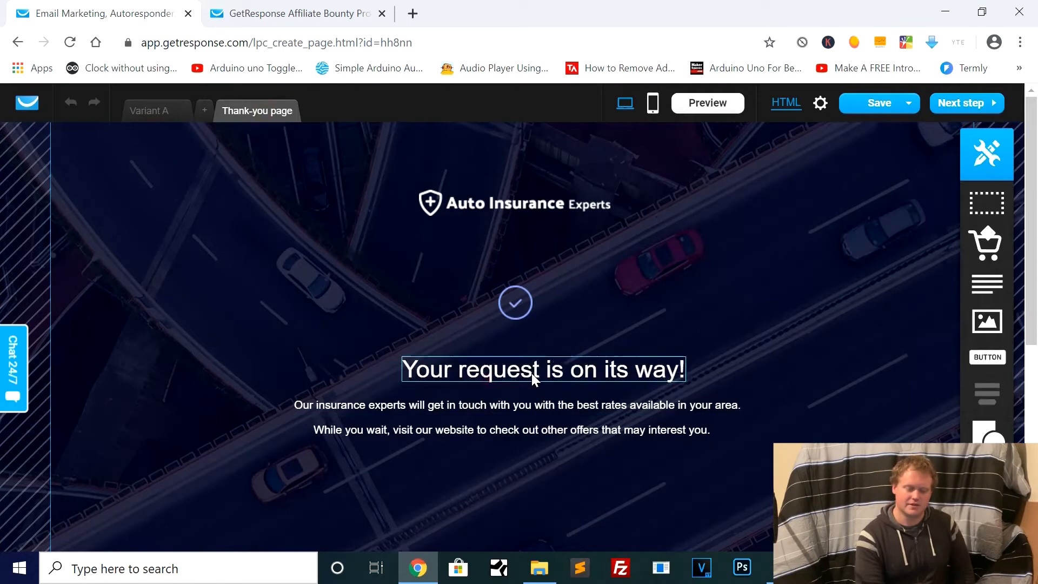
triple_click(493, 358)
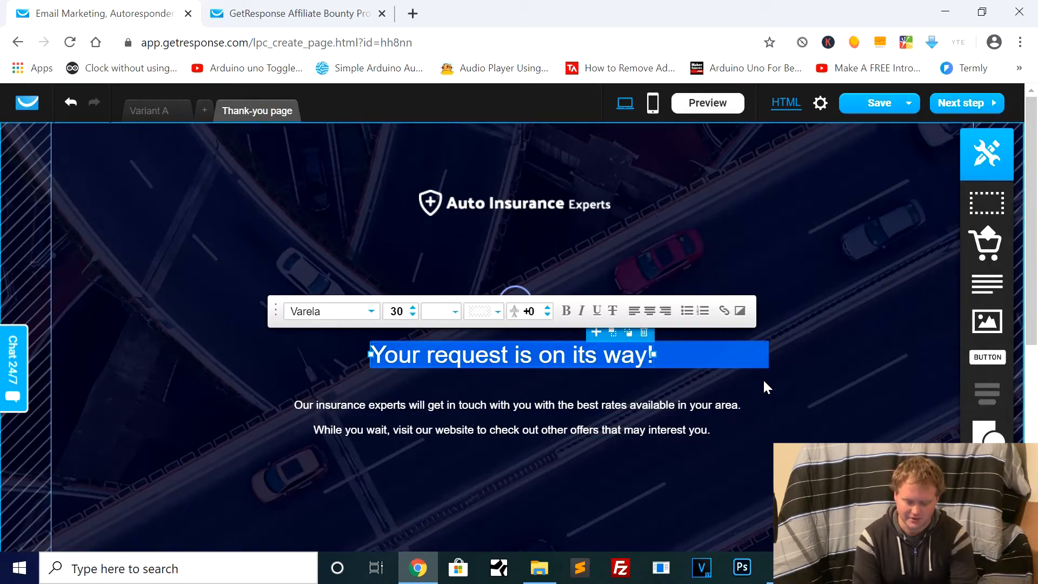
text(Thanks For )
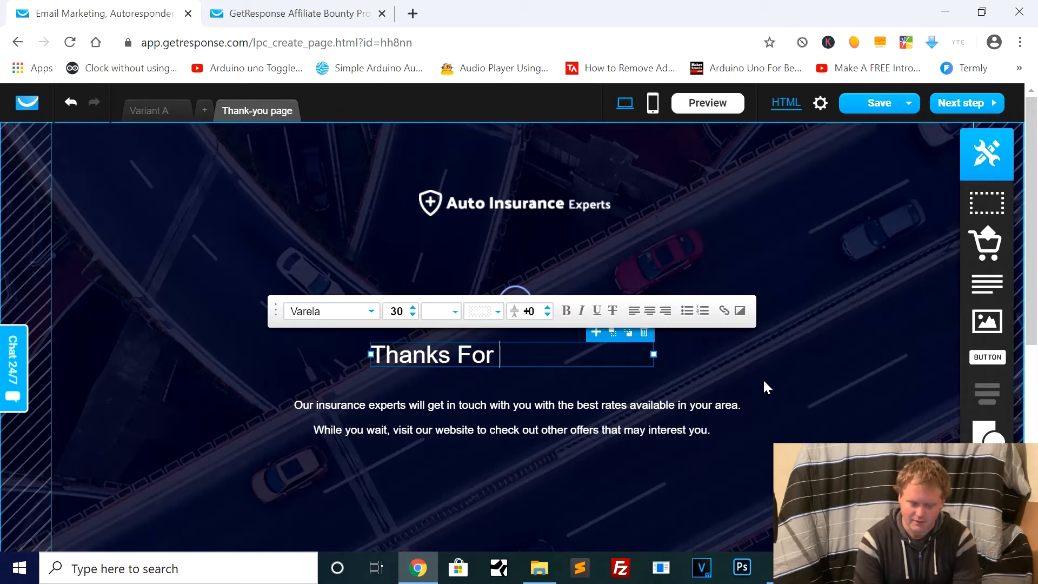
text(Downloading)
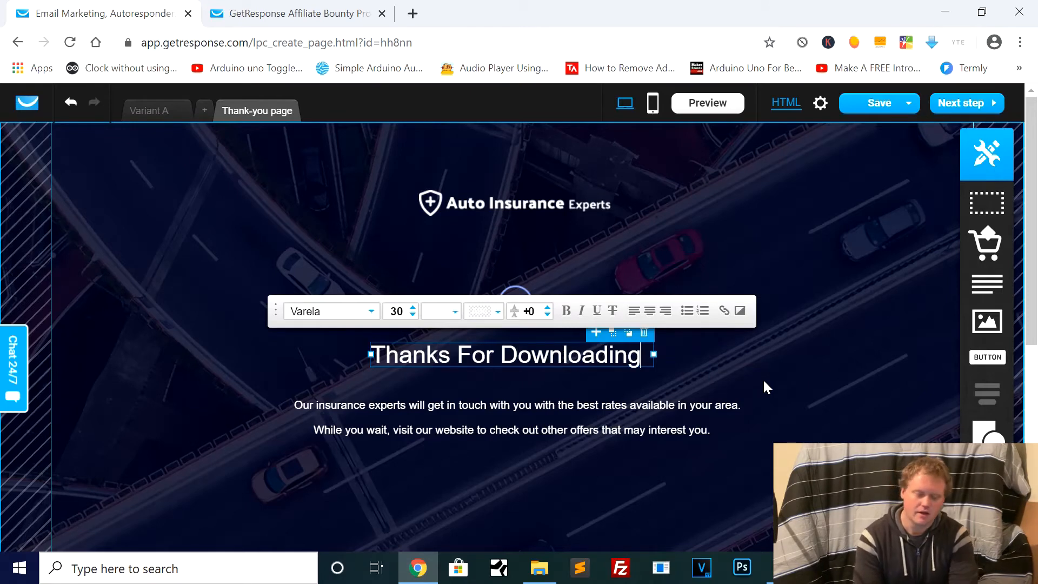
text( Your eB)
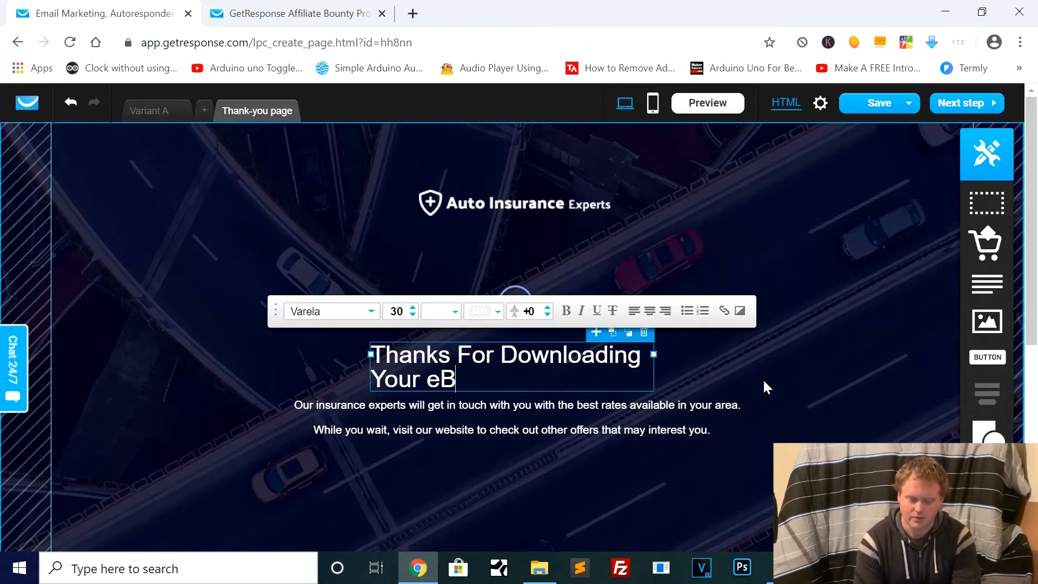
text(ook, It's )
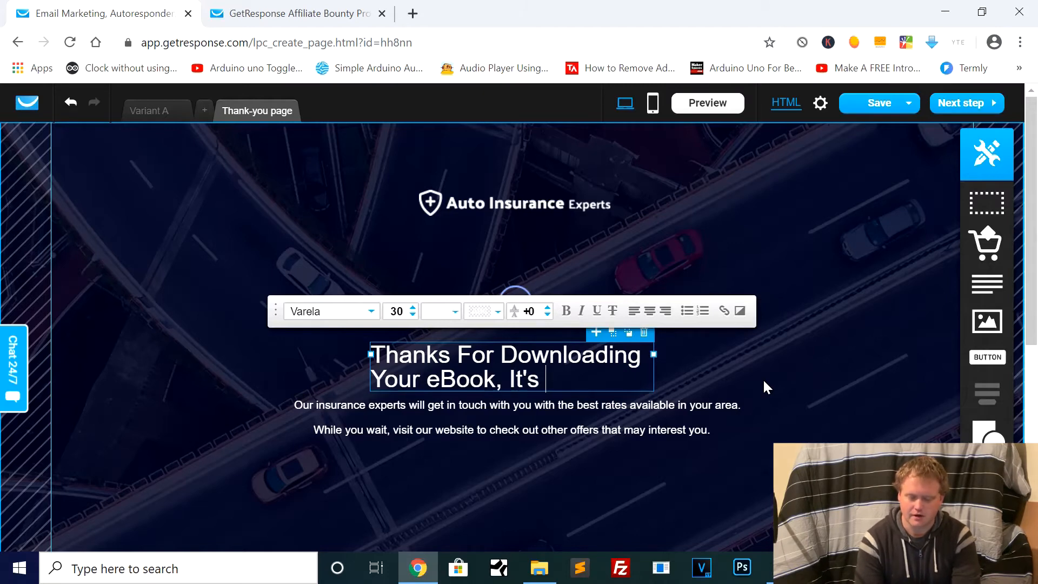
text(on the way)
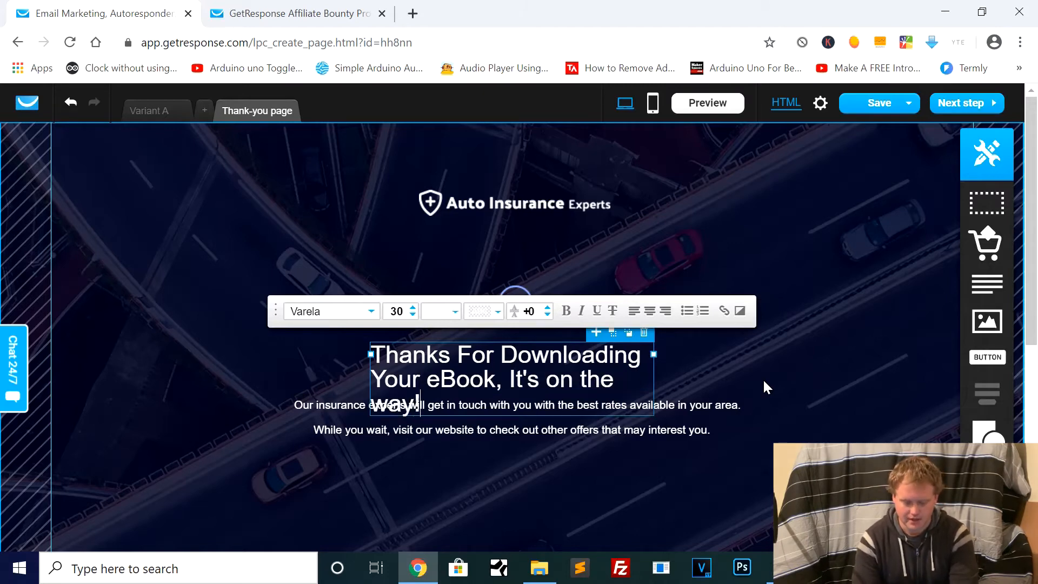
text(!!)
click(763, 382)
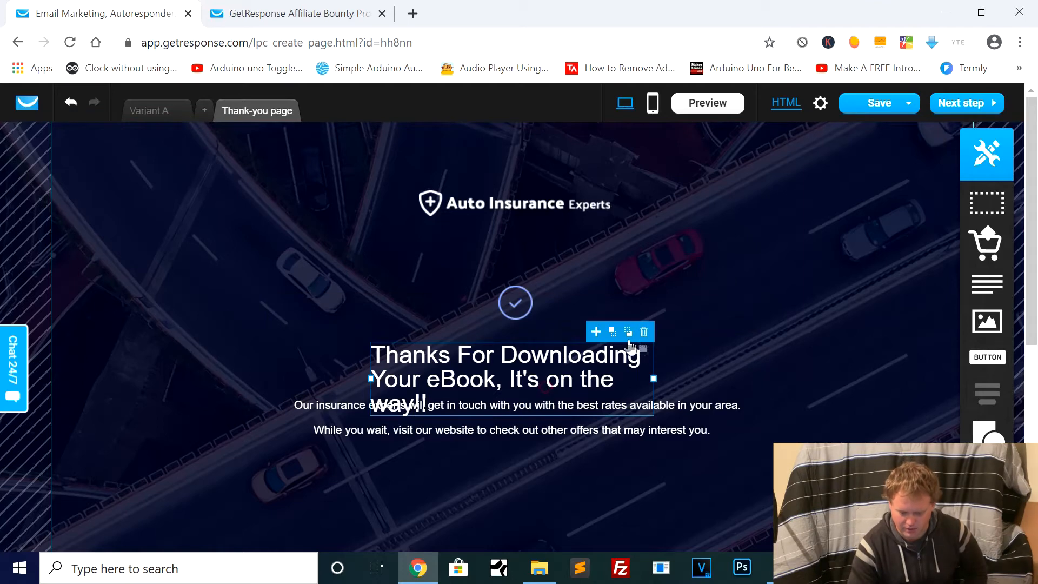
Center-align the thank-you heading and arrange it above the insurance text, with the checkmark icon between the logo and the heading.
triple_click(543, 363)
click(649, 311)
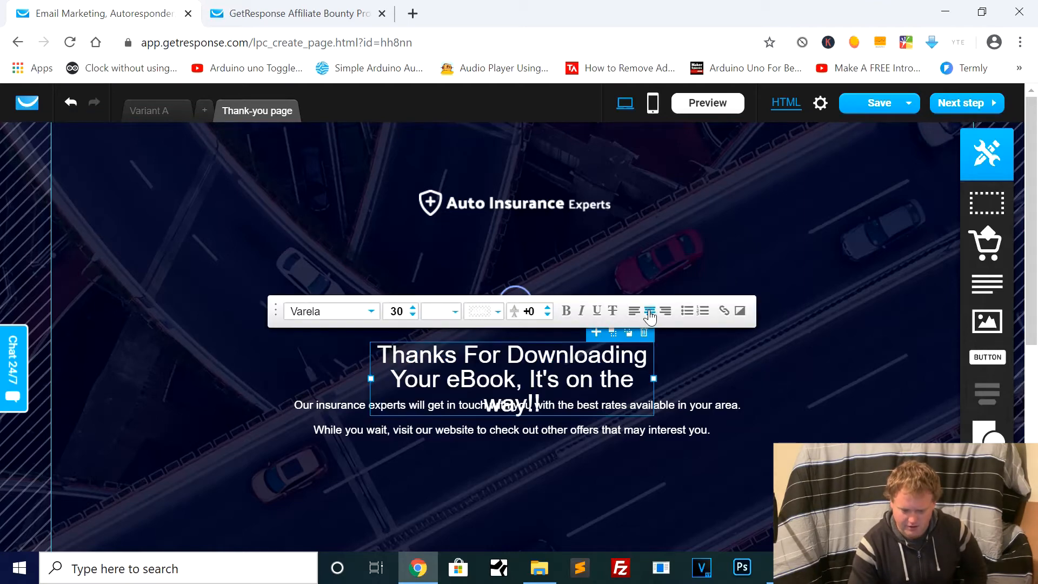
click(733, 361)
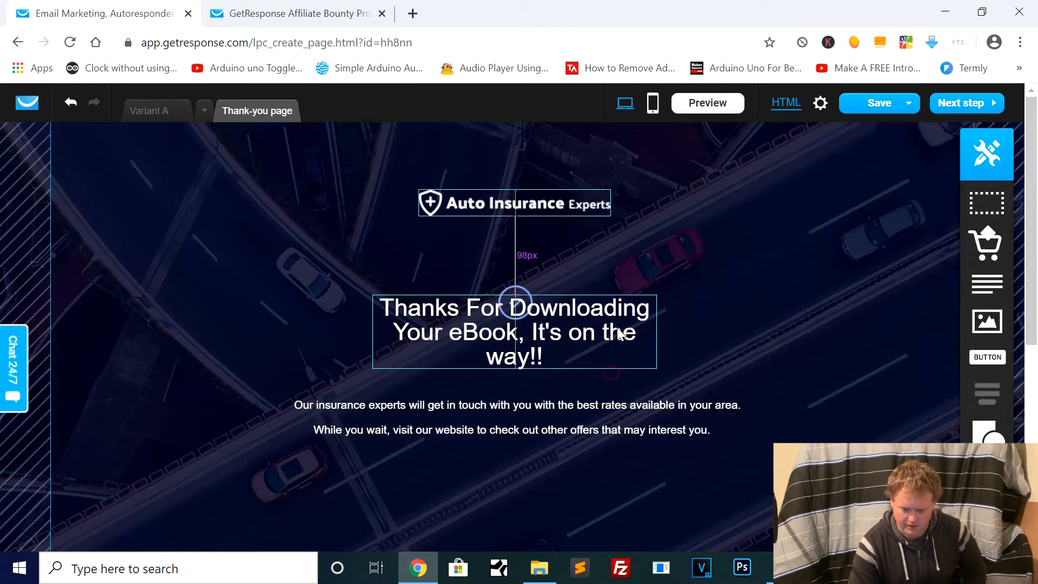
drag(523, 290, 522, 239)
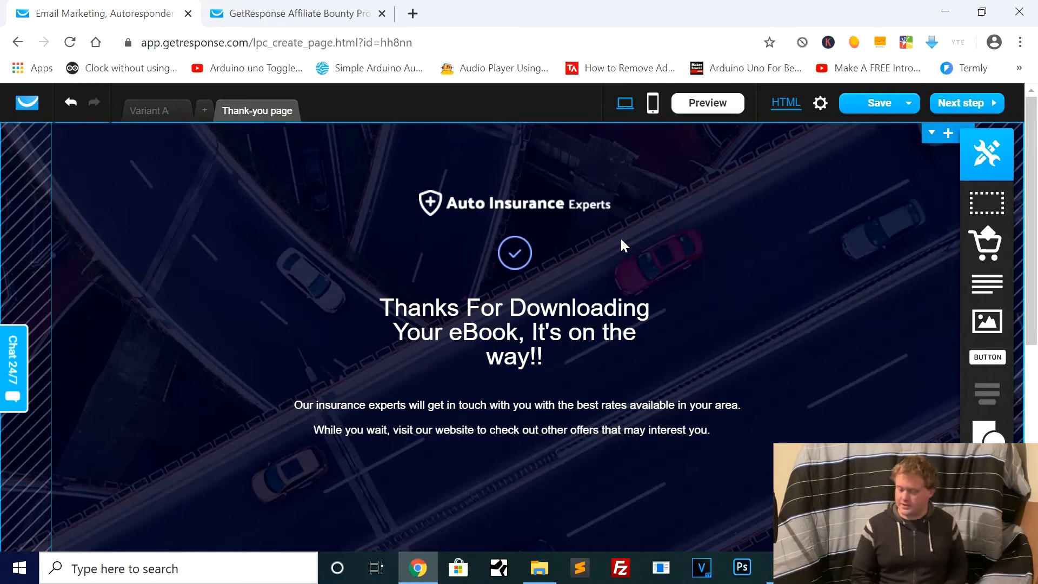
Add a countdown timer beneath the thank-you page's body text, closing its setup without choosing an end date.
scroll(913, 390, down, 5)
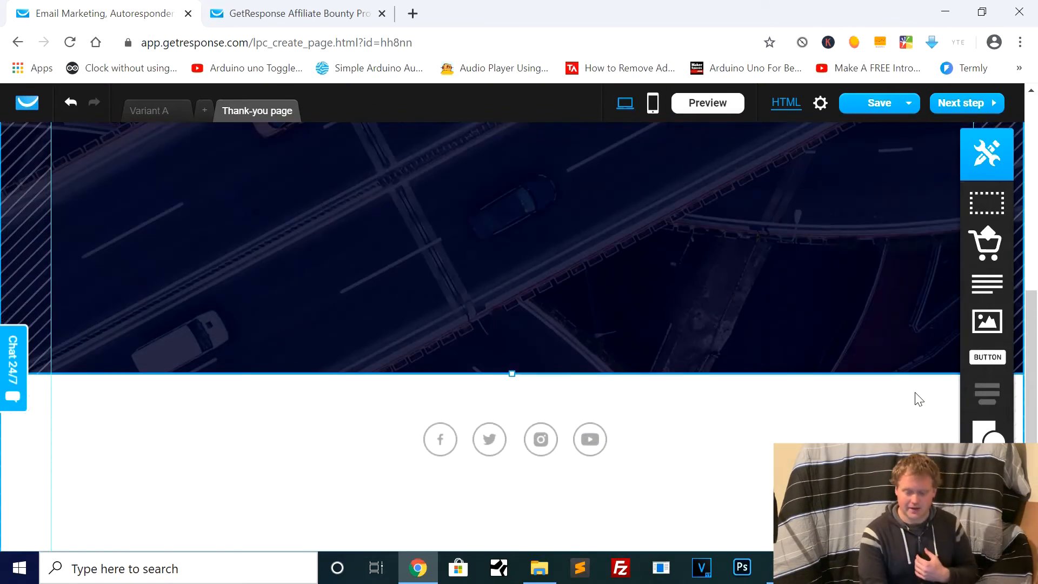
scroll(913, 390, up, 5)
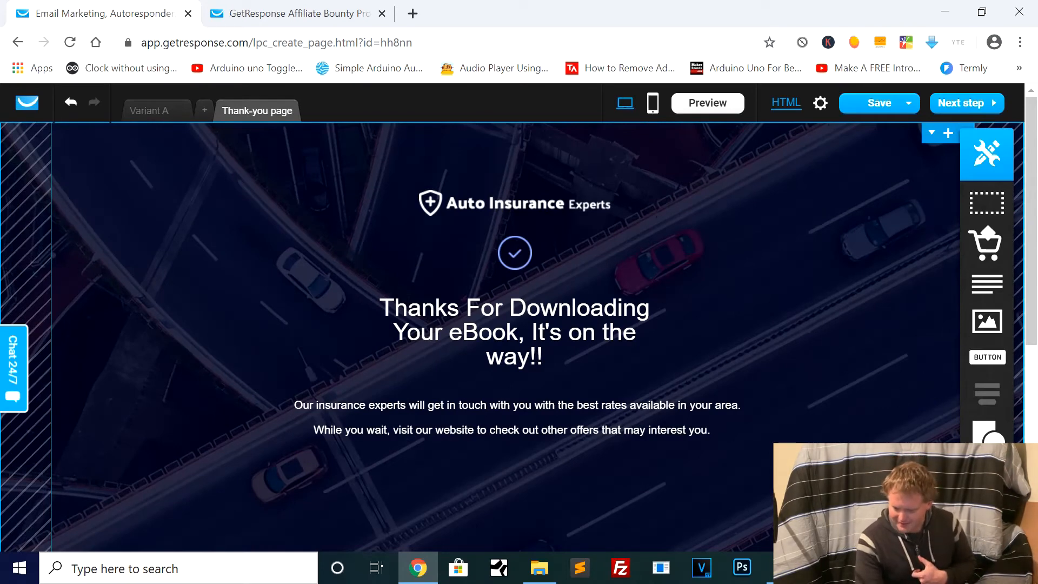
drag(986, 433, 489, 500)
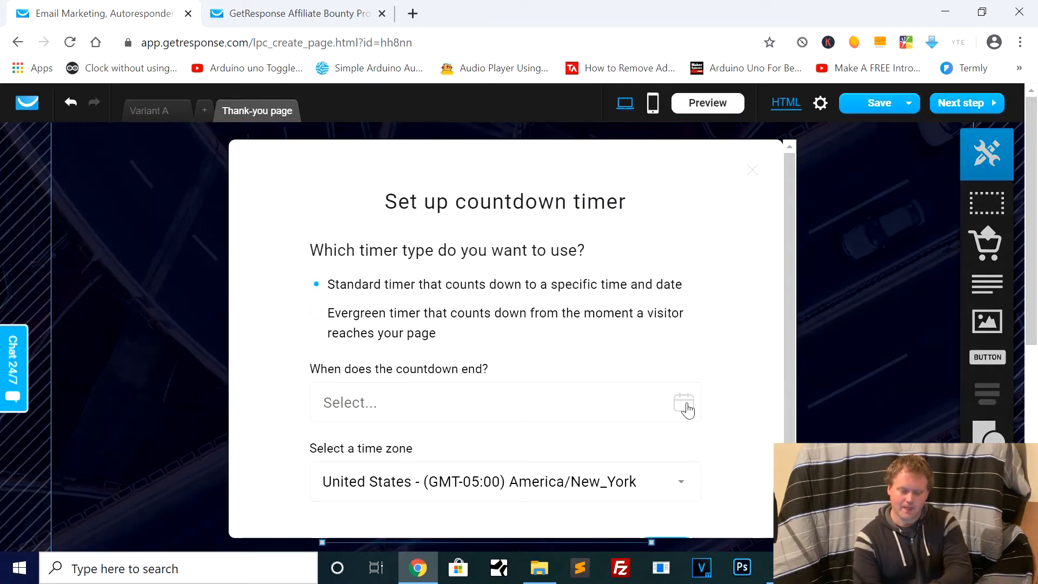
click(751, 170)
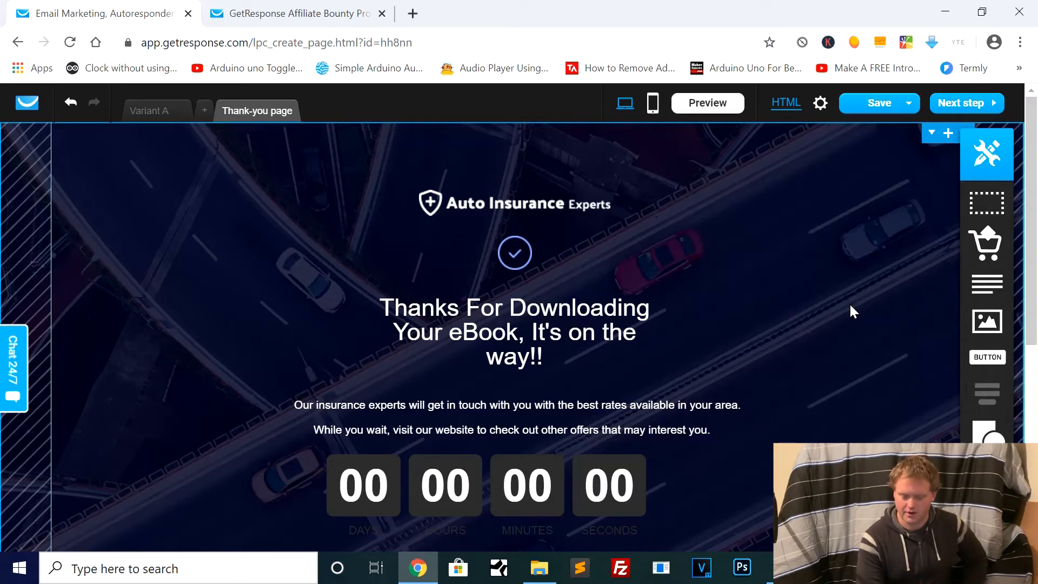
Preview the thank-you page and Variant A in desktop view, checking the timer and page sections, and close the preview.
click(713, 106)
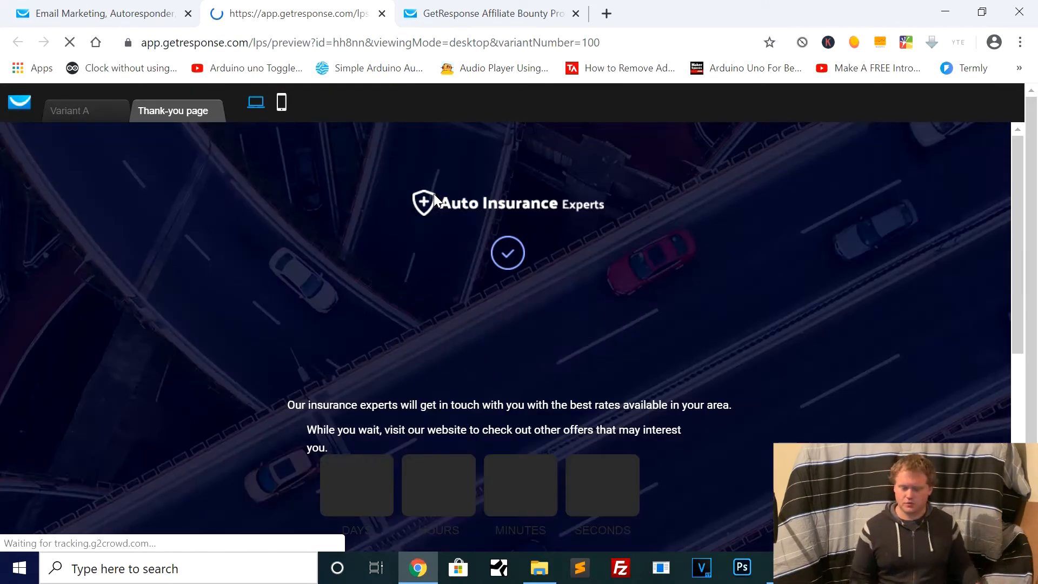
scroll(707, 352, down, 2)
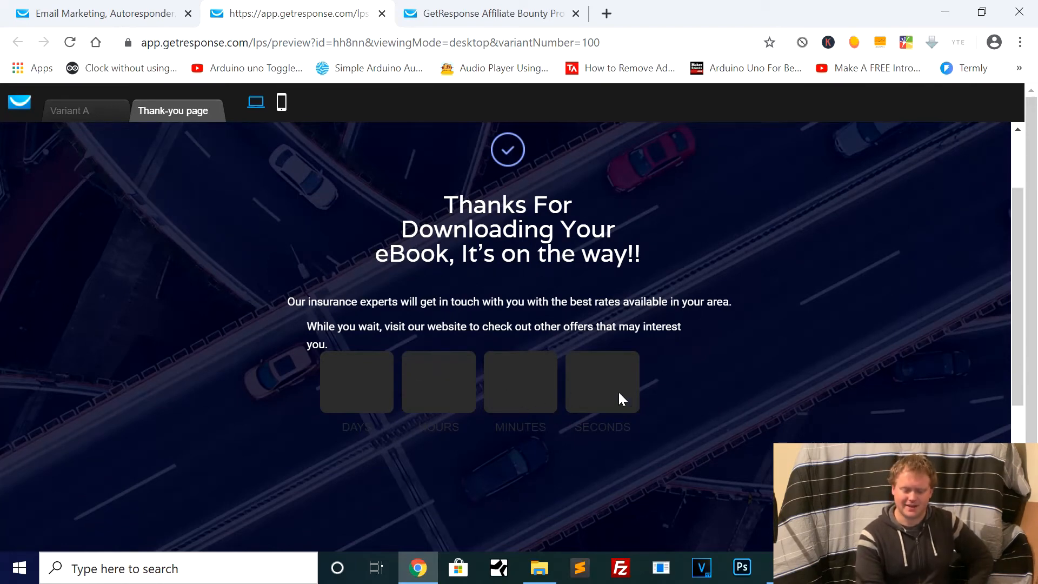
drag(618, 390, 673, 395)
click(688, 422)
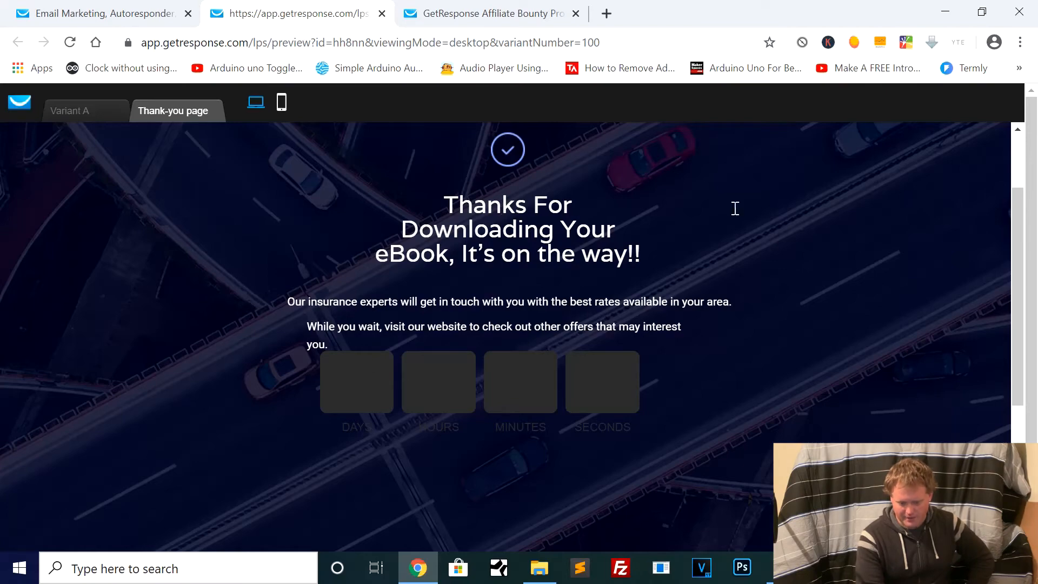
click(64, 105)
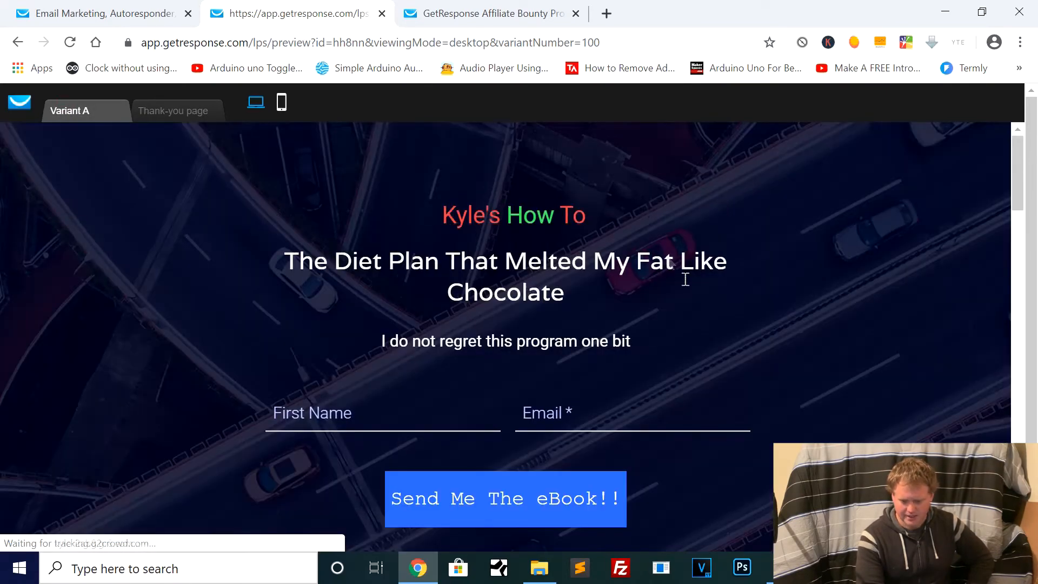
scroll(676, 310, down, 8)
scroll(677, 310, down, 5)
scroll(677, 309, up, 15)
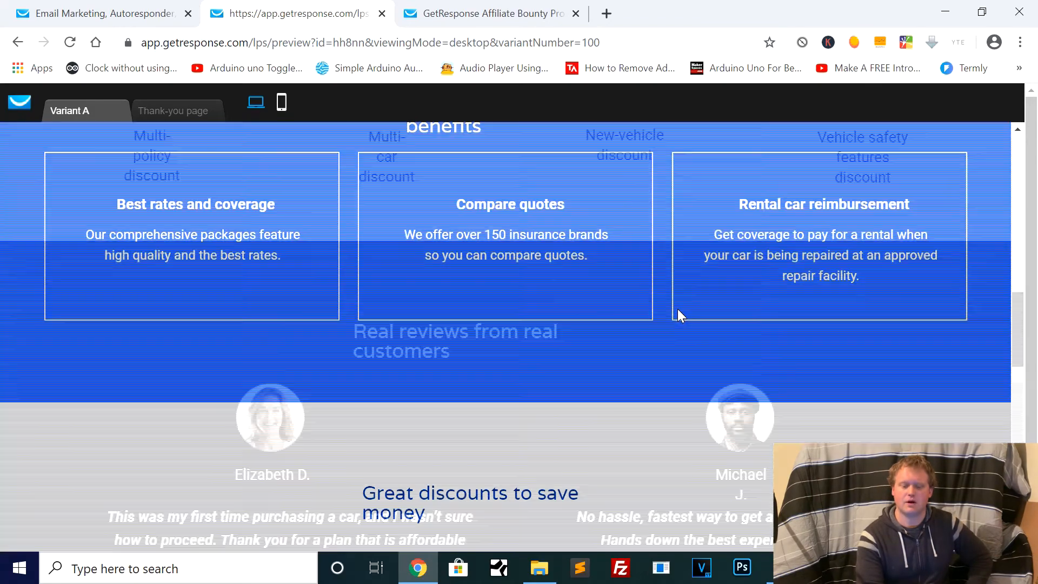
click(381, 14)
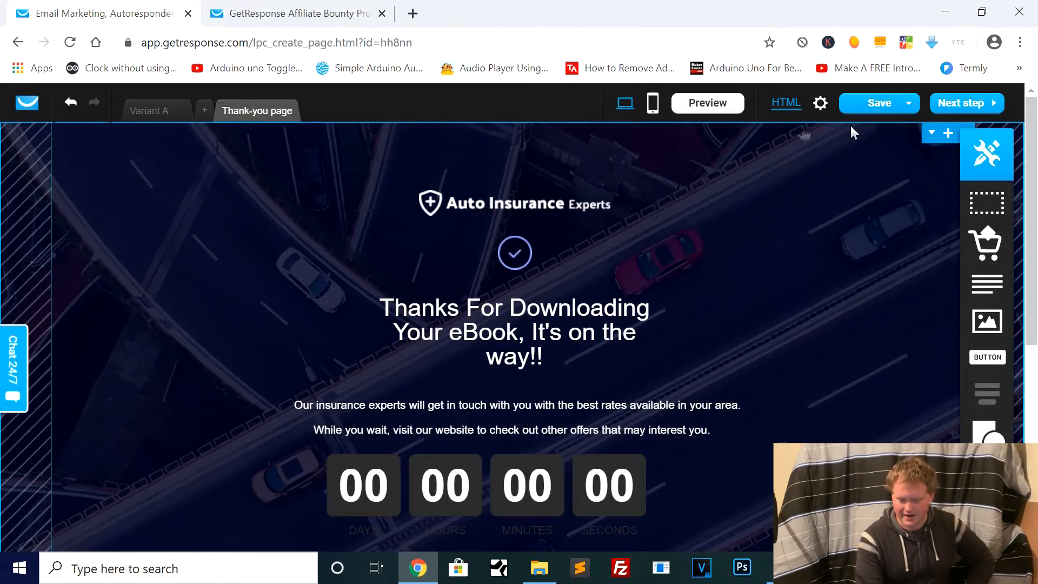
Save the landing page and proceed to its settings without generating a mobile version of the thank-you page.
click(887, 105)
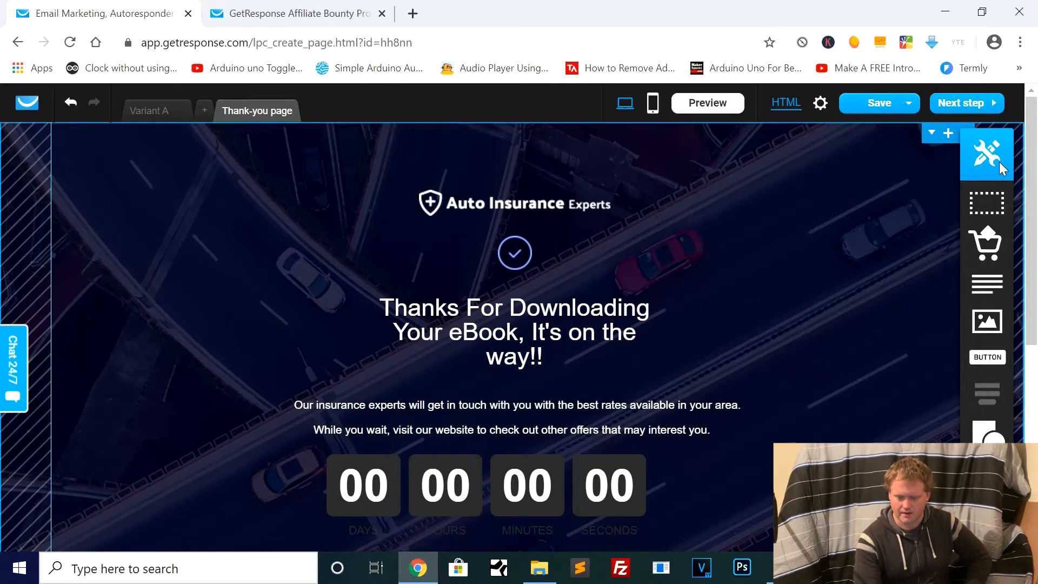
click(967, 108)
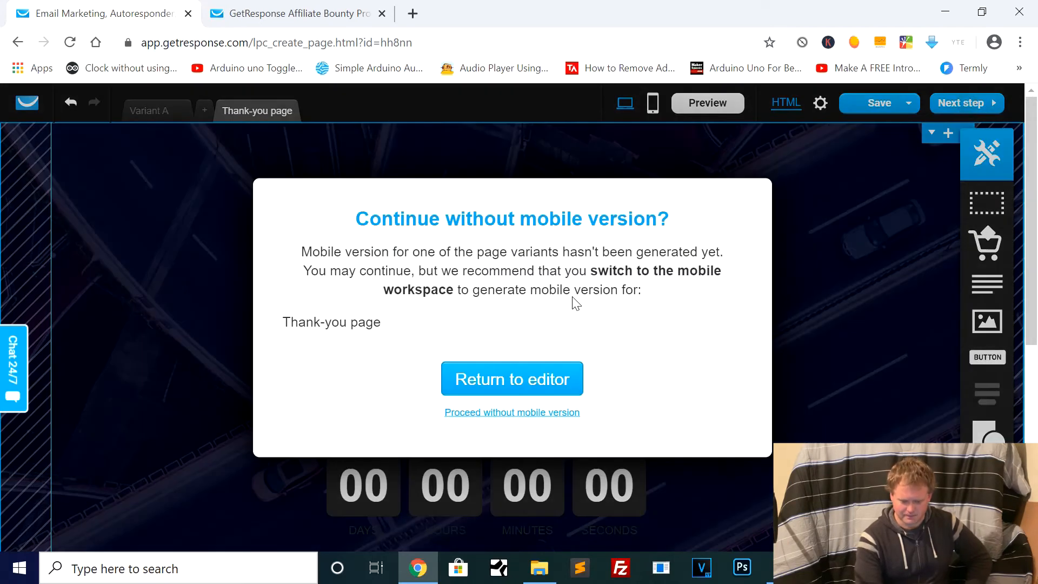
click(504, 414)
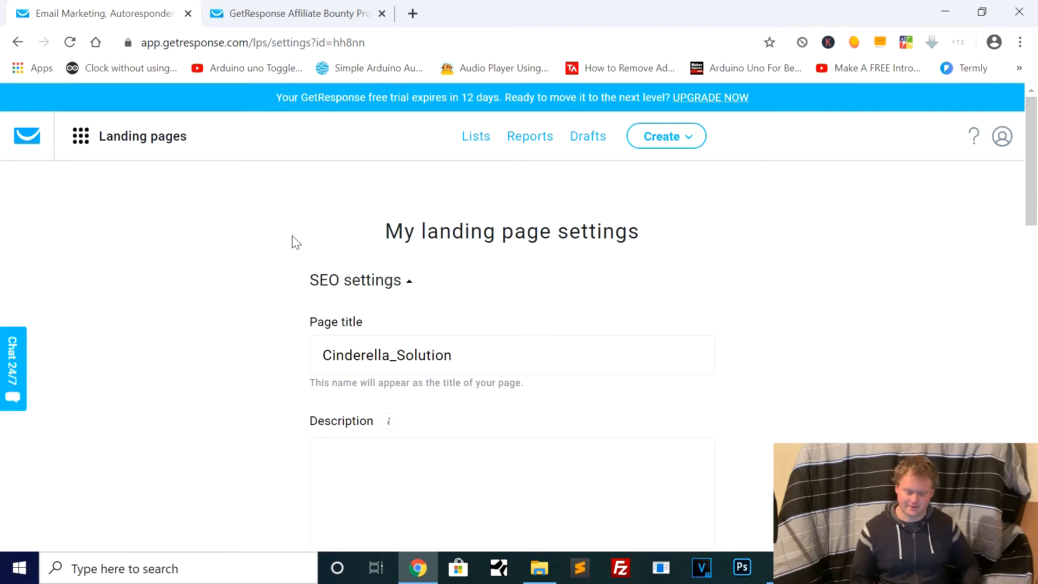
Examine the landing page's SEO settings, including the page title and description, down to the URL settings.
scroll(521, 319, down, 2)
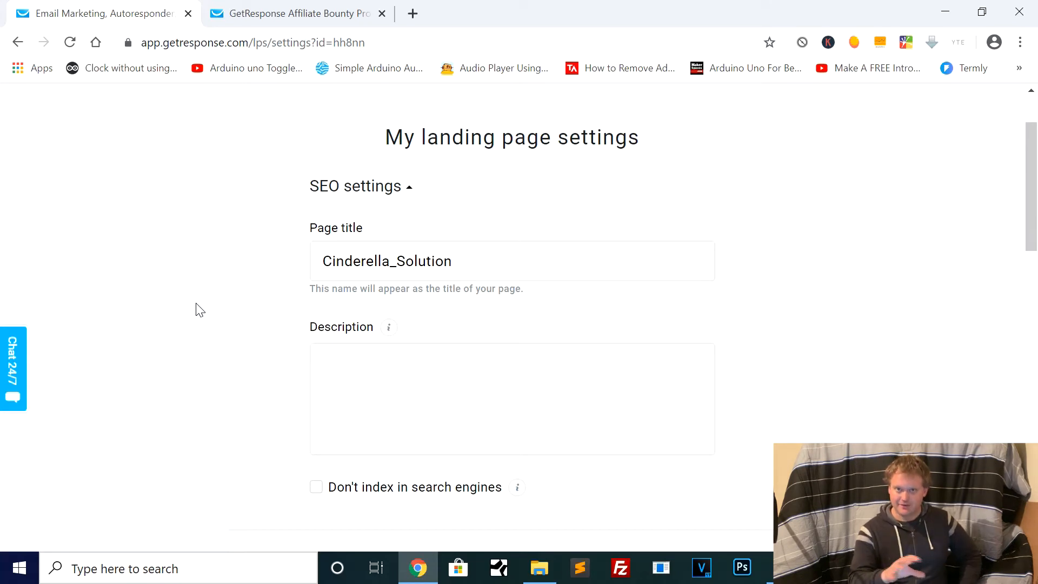
click(474, 262)
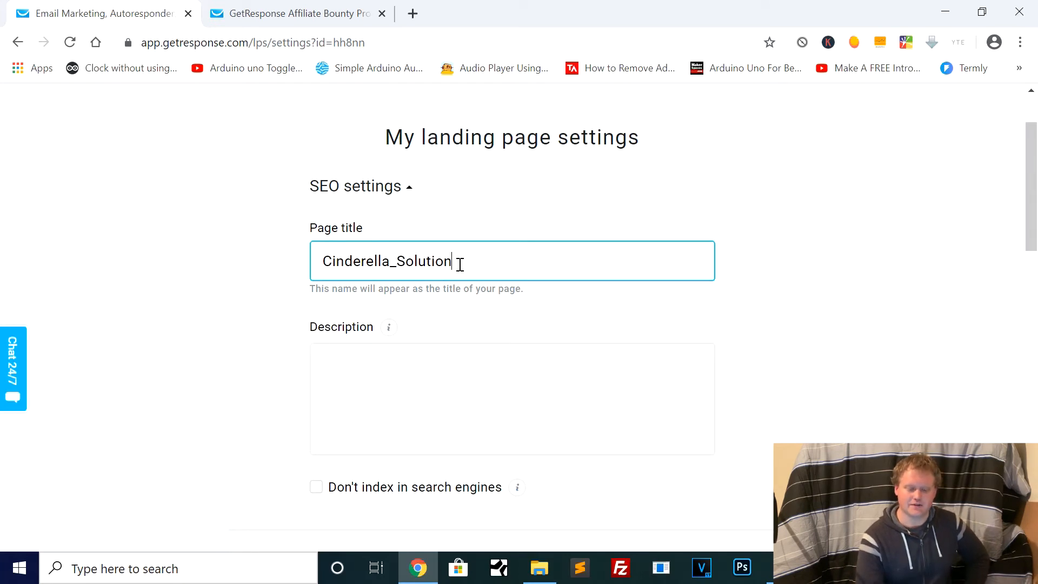
click(247, 232)
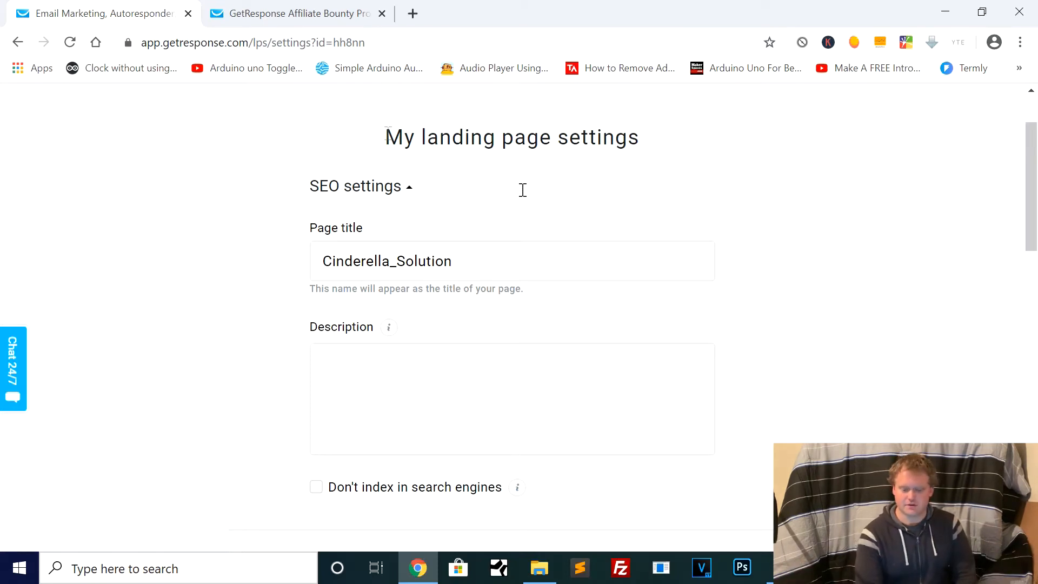
scroll(714, 294, down, 2)
click(527, 253)
right_click(815, 294)
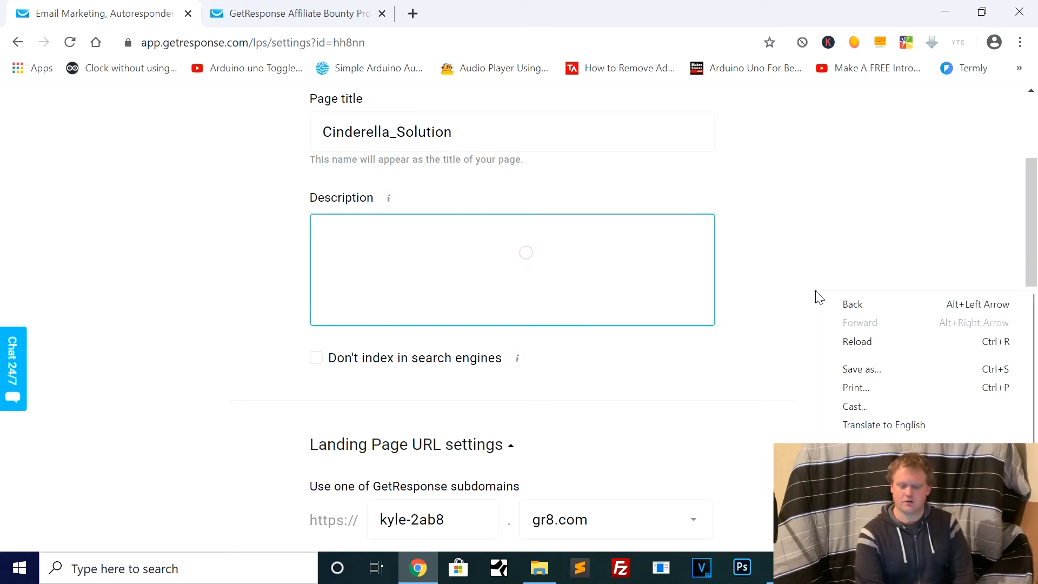
Set the landing page's GetResponse subdomain to cinderella, keeping gr8.com as the domain.
click(776, 250)
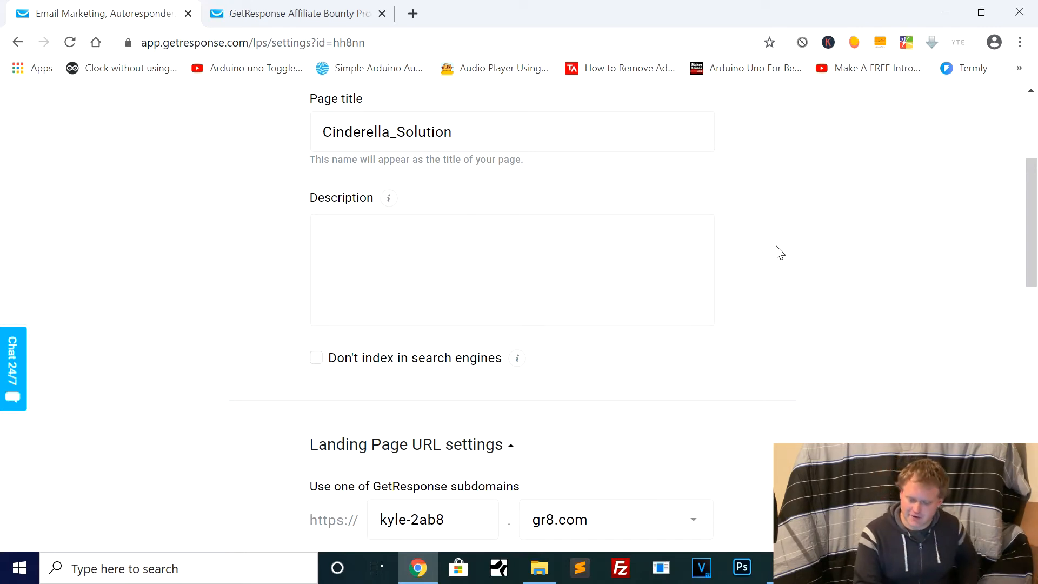
scroll(918, 308, down, 3)
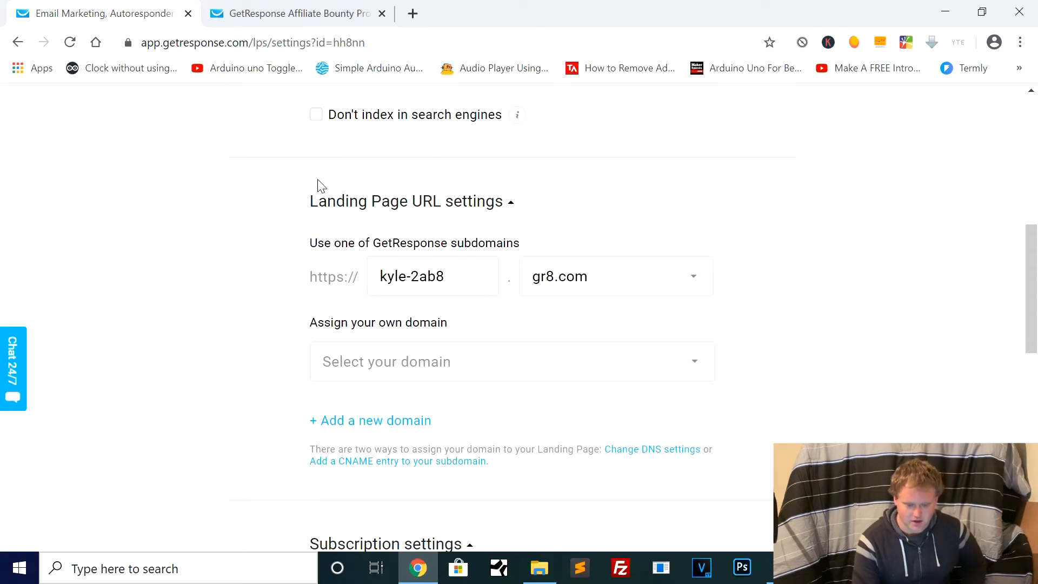
scroll(319, 186, up, 5)
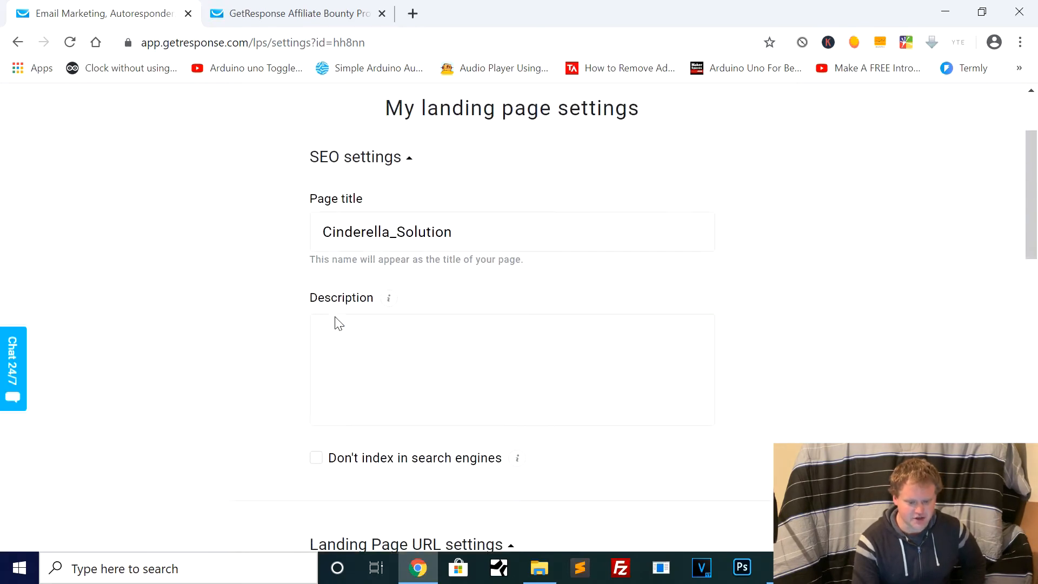
scroll(339, 323, down, 2)
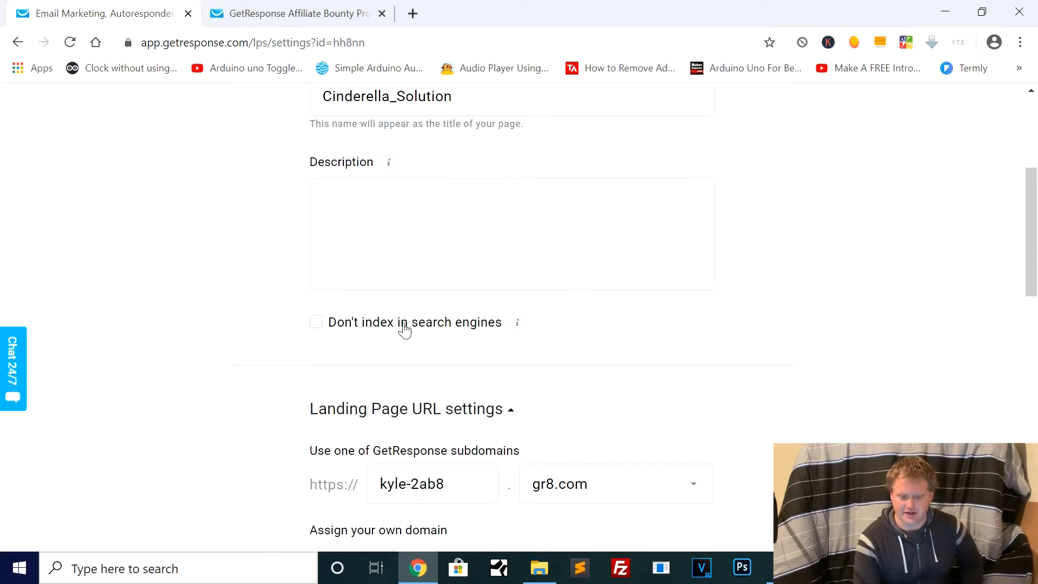
scroll(523, 352, down, 3)
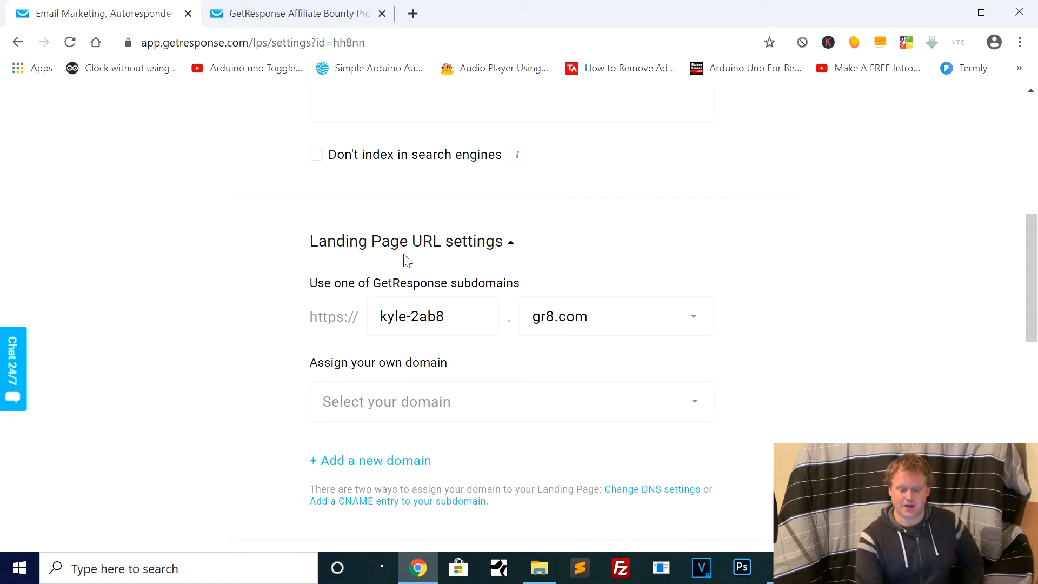
click(460, 313)
click(700, 321)
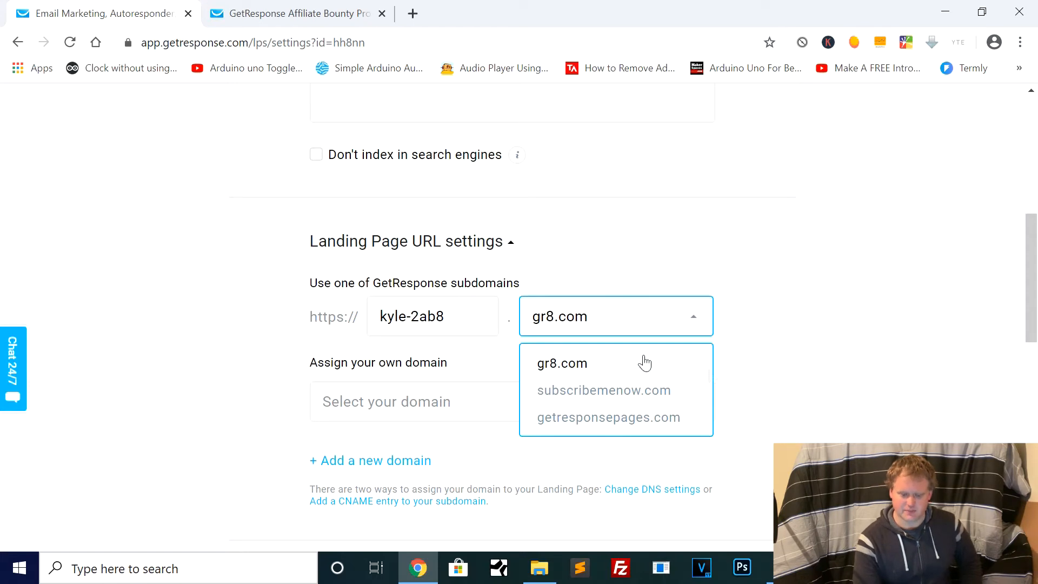
click(620, 362)
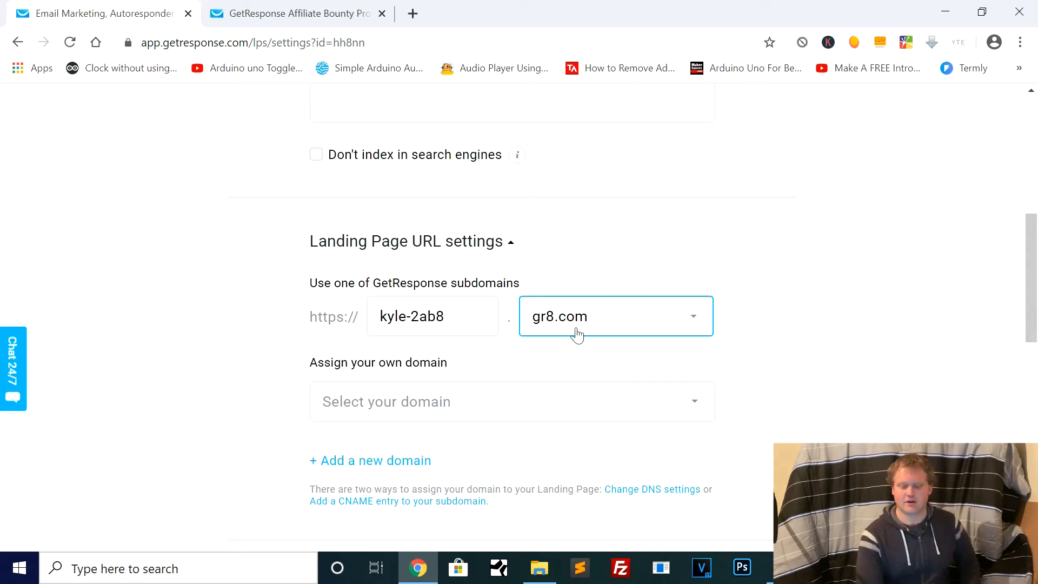
click(456, 325)
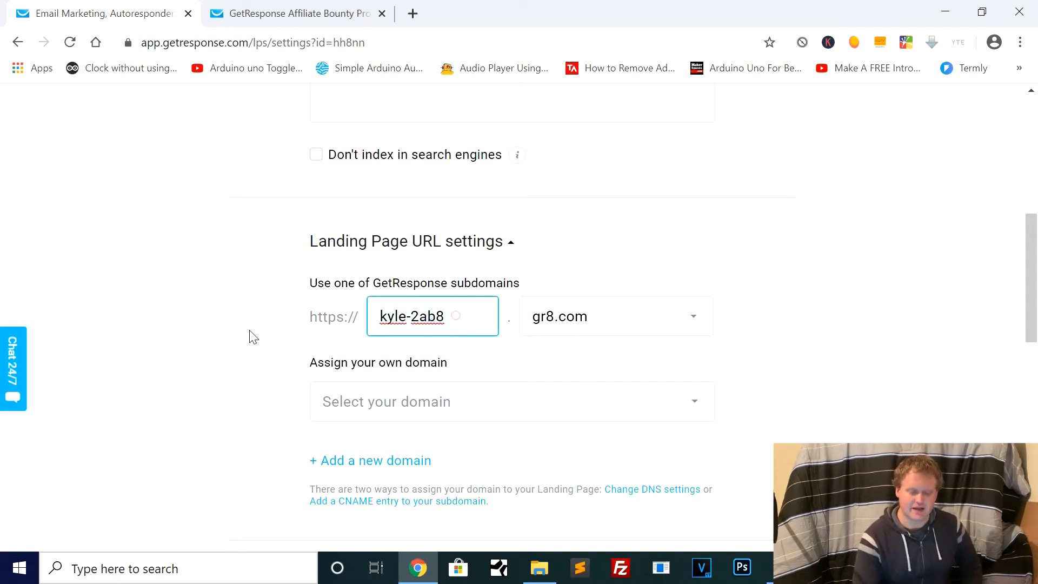
key(ctrl+a)
key(BackSpace)
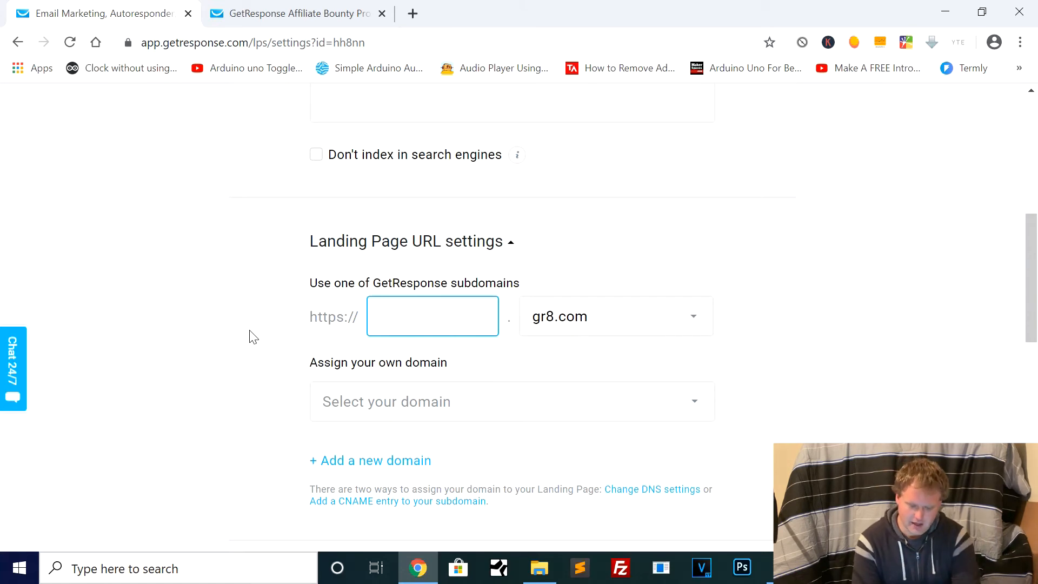
text(cinderella)
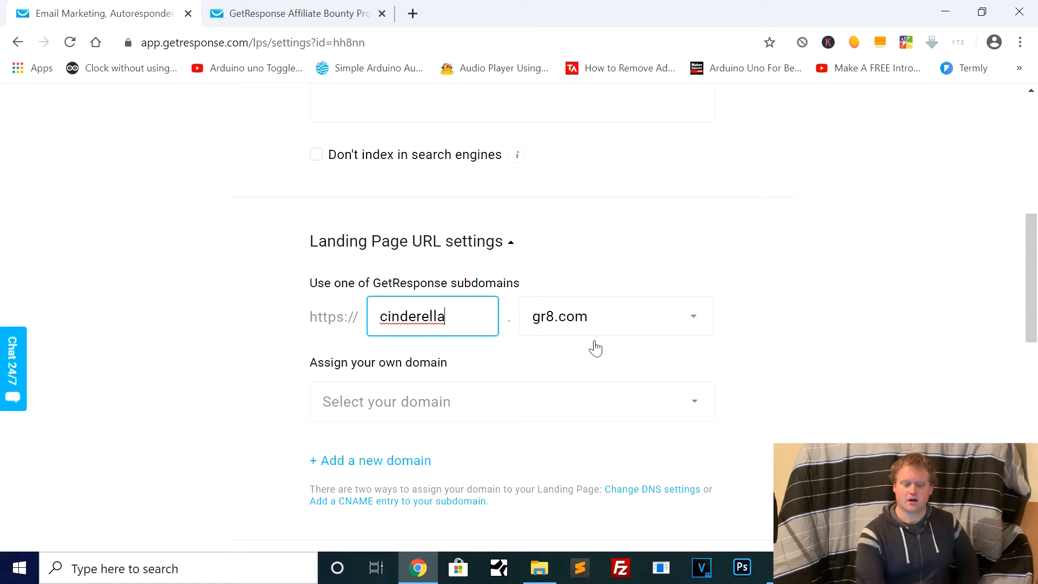
Assign the landing page's subscriptions to the weight_loss130 list and turn off confirmed opt-in.
scroll(695, 348, down, 4)
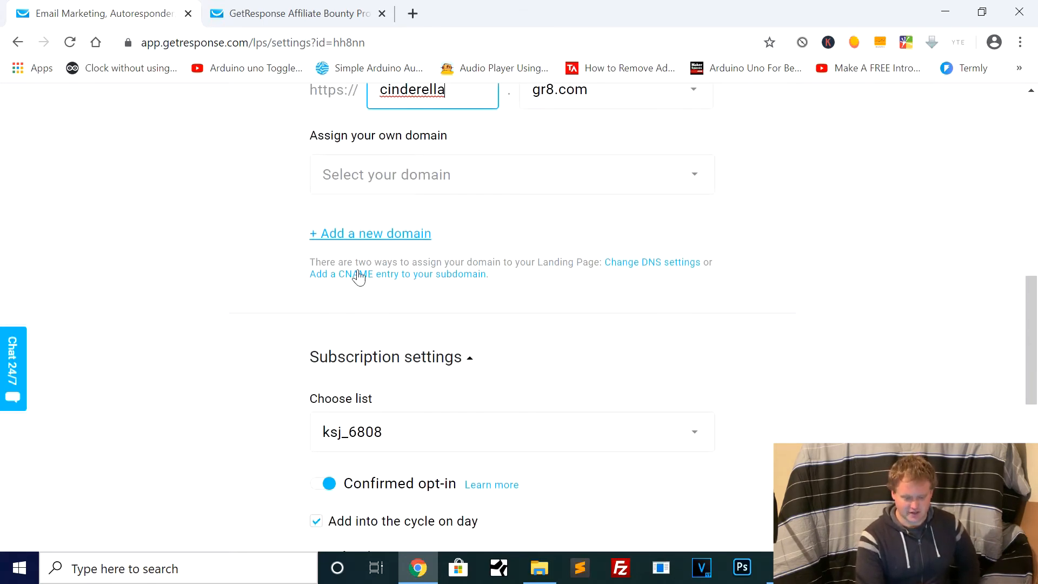
scroll(462, 346, down, 2)
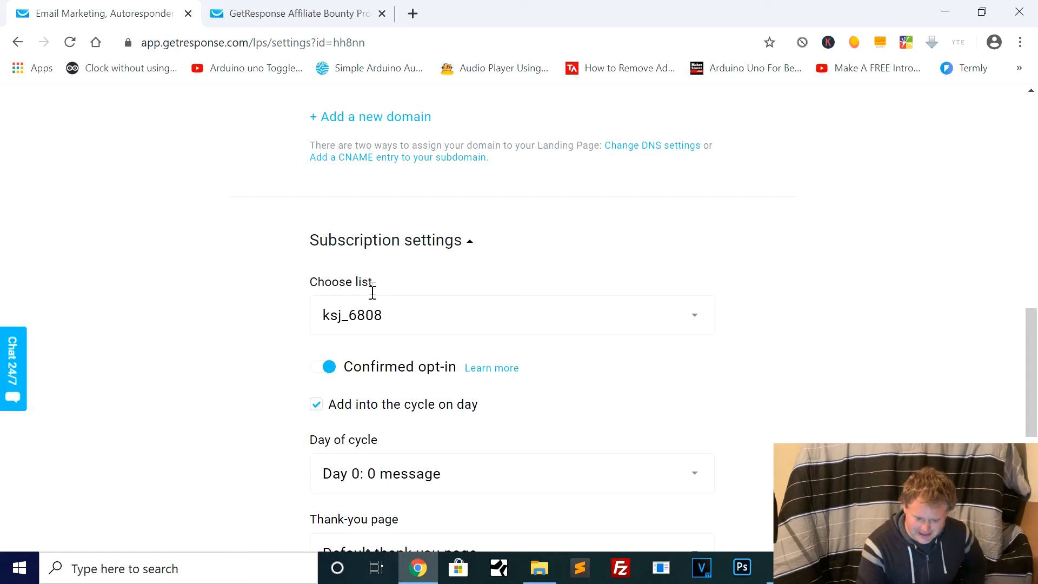
click(387, 322)
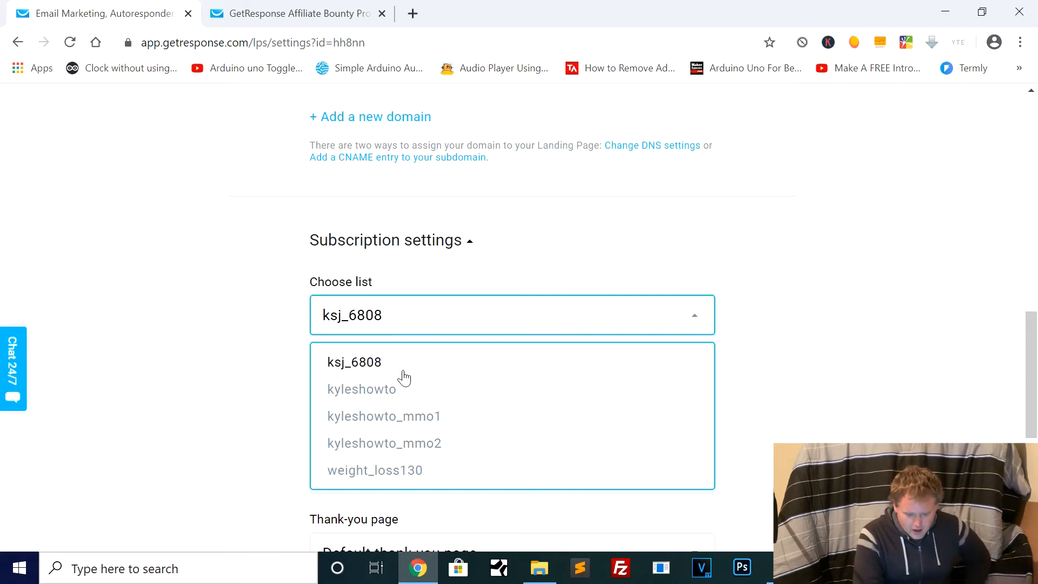
click(387, 474)
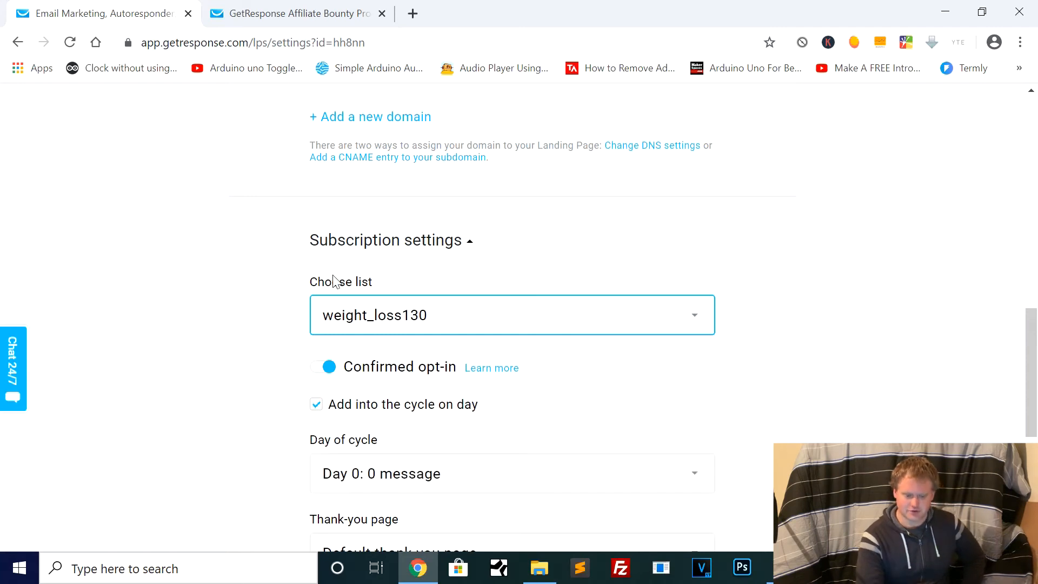
click(742, 390)
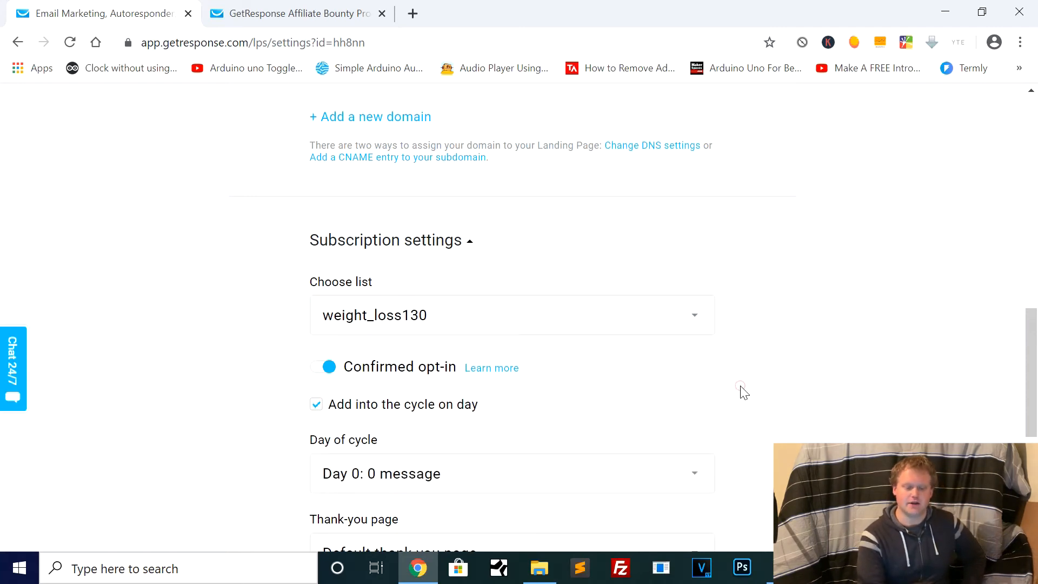
click(330, 367)
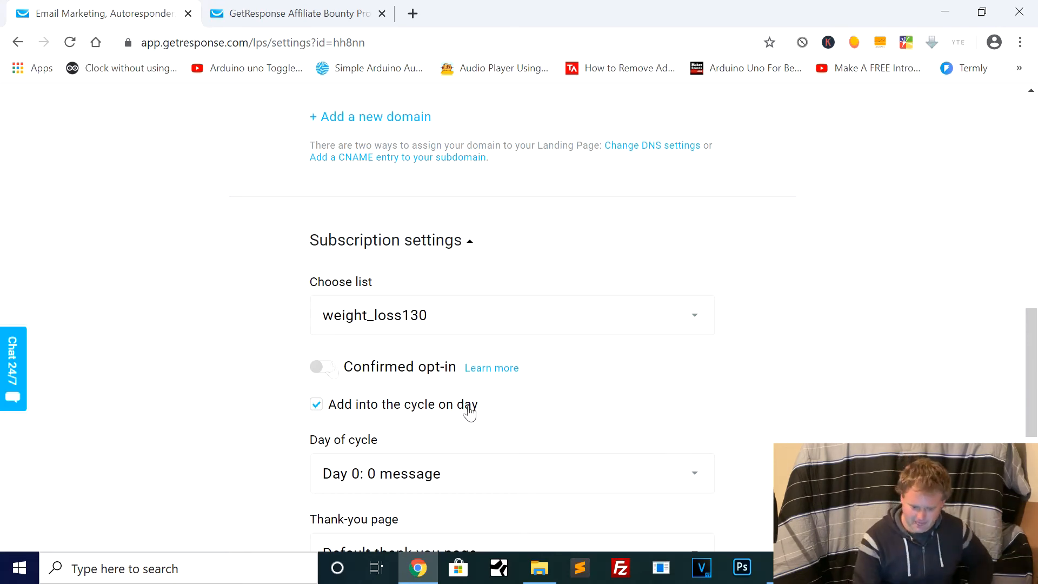
Try to publish the landing page with the remaining subscription, analytics and ads tracking settings left at their defaults.
scroll(540, 426, down, 3)
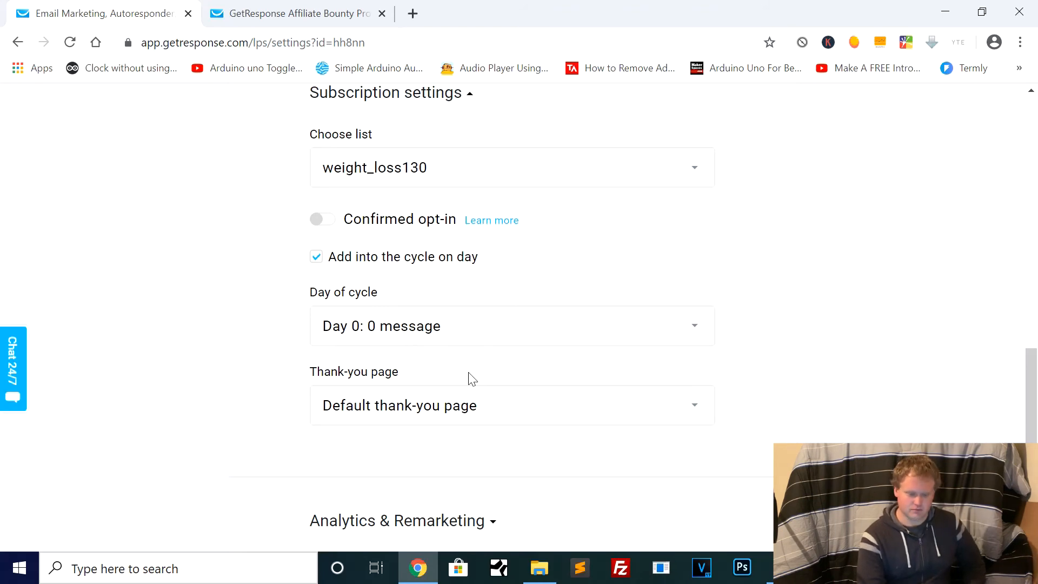
scroll(544, 385, down, 2)
scroll(546, 385, down, 2)
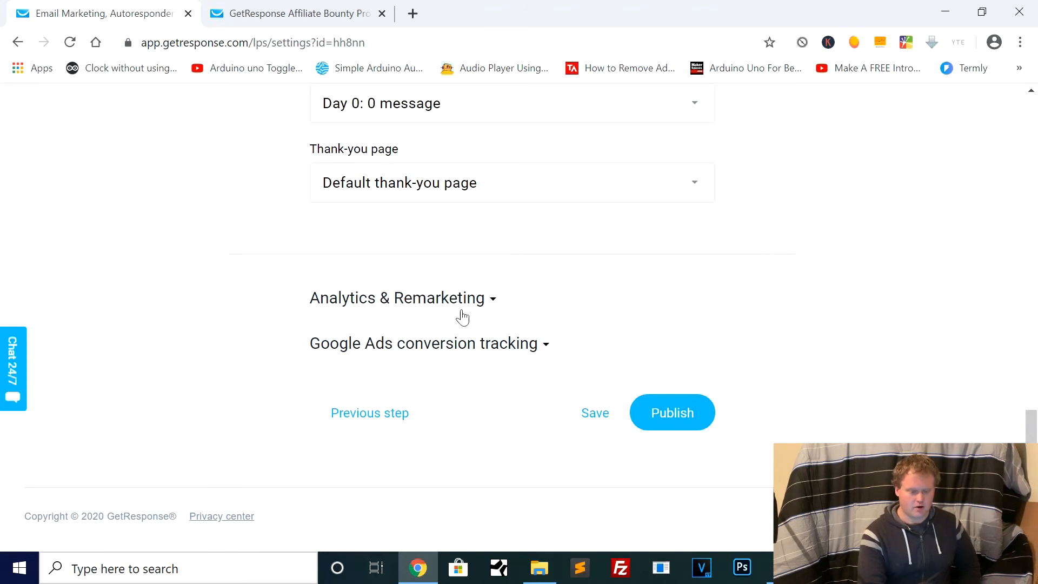
click(673, 417)
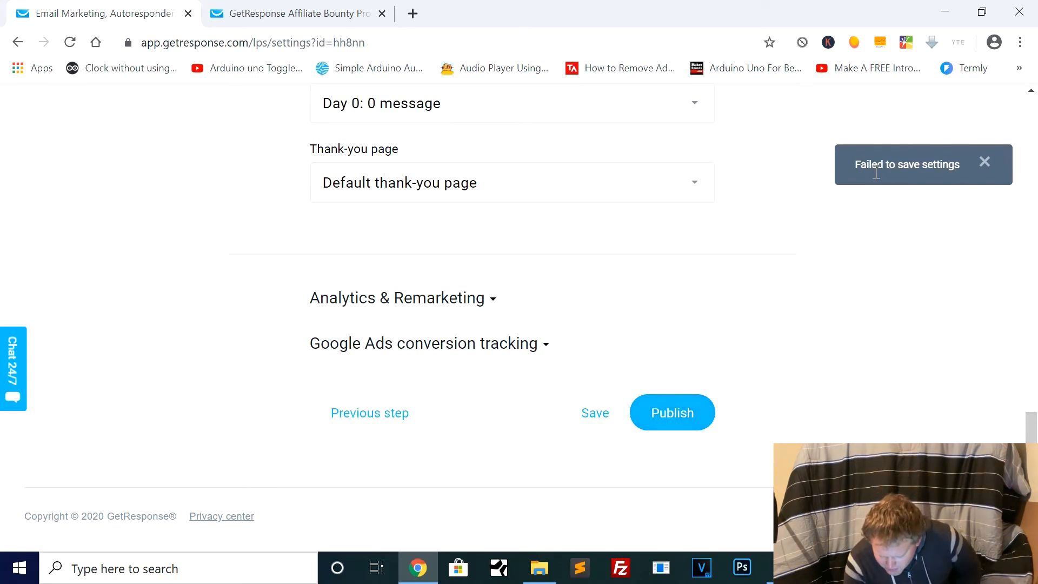
Change the landing page's subdomain to cinderella824 and publish the page.
scroll(750, 269, up, 9)
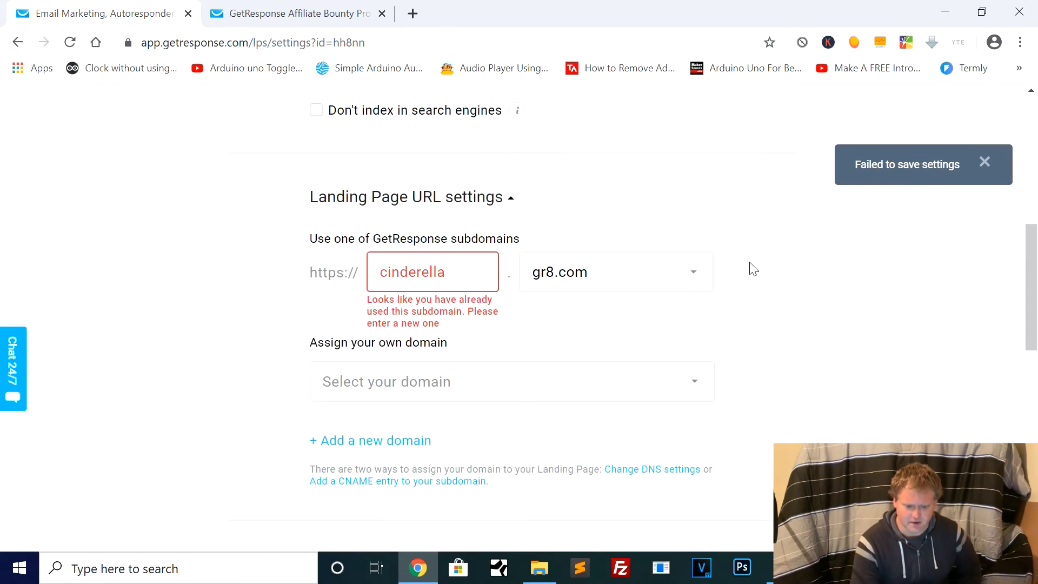
click(471, 272)
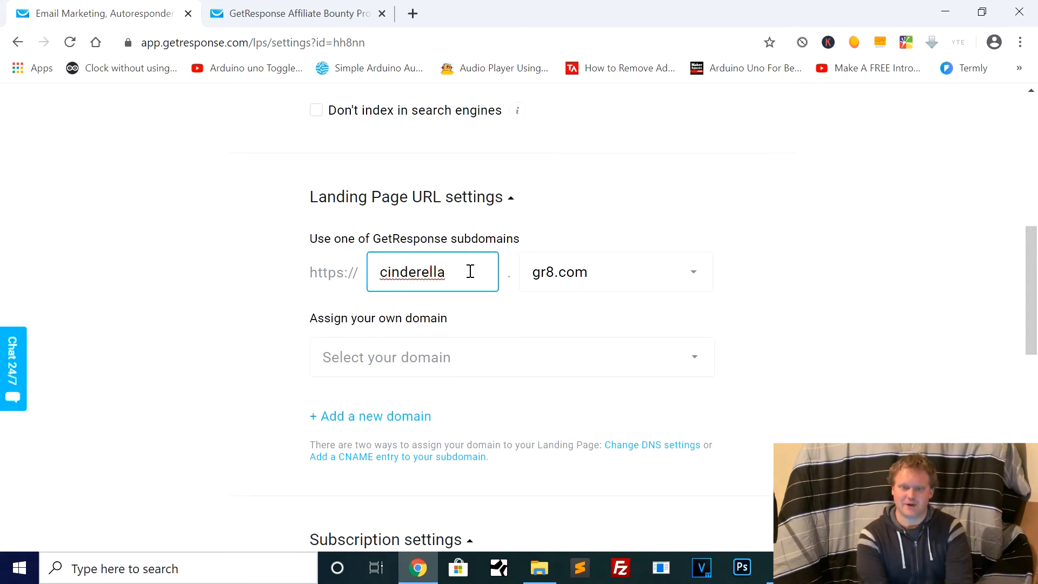
text(824)
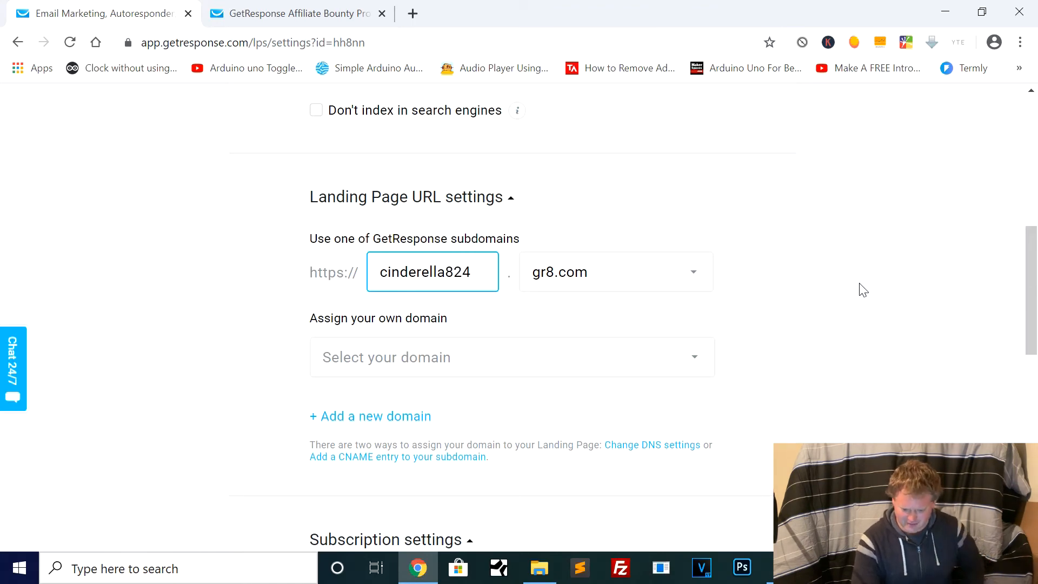
scroll(862, 289, down, 12)
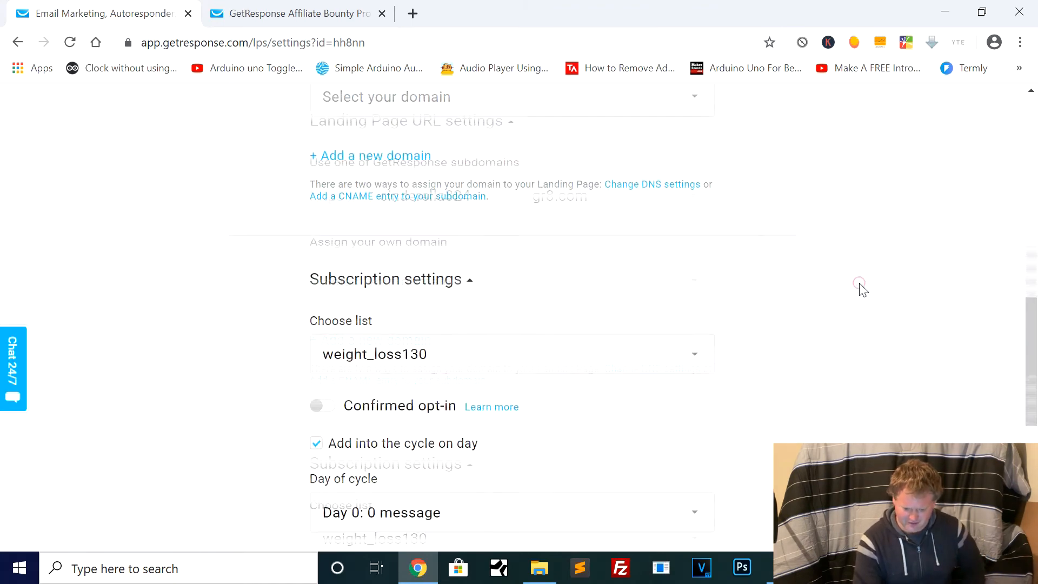
click(684, 427)
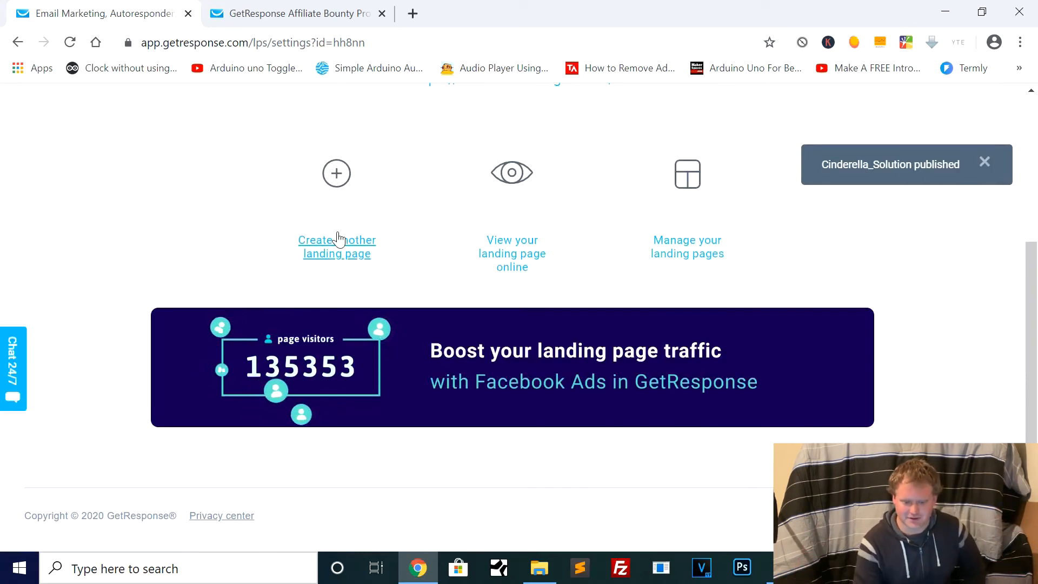
scroll(338, 239, up, 5)
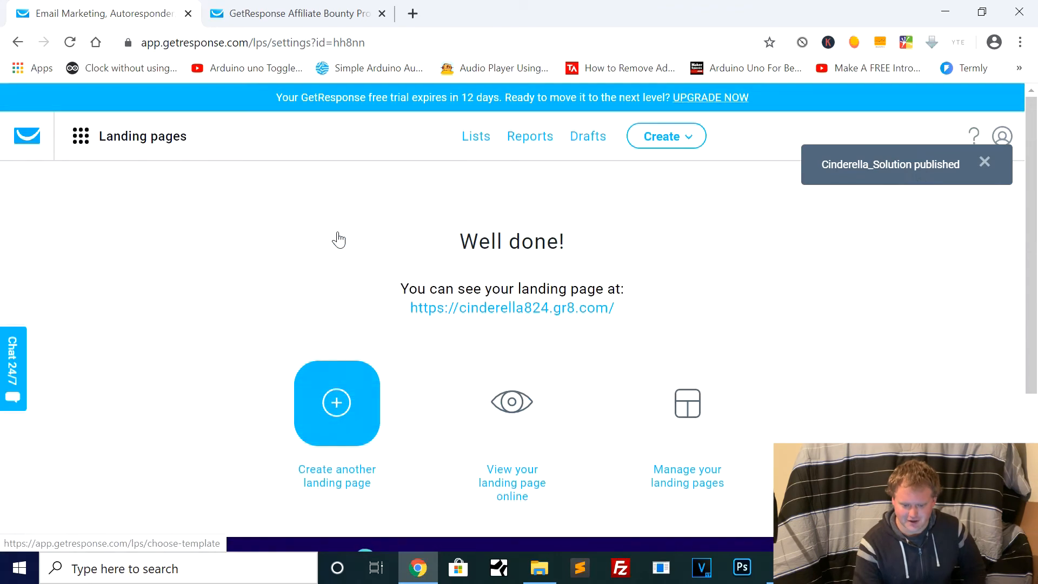
Go to the landing page management list and open the published Cinderella_Solution page's link in a new browser tab.
click(128, 143)
click(257, 248)
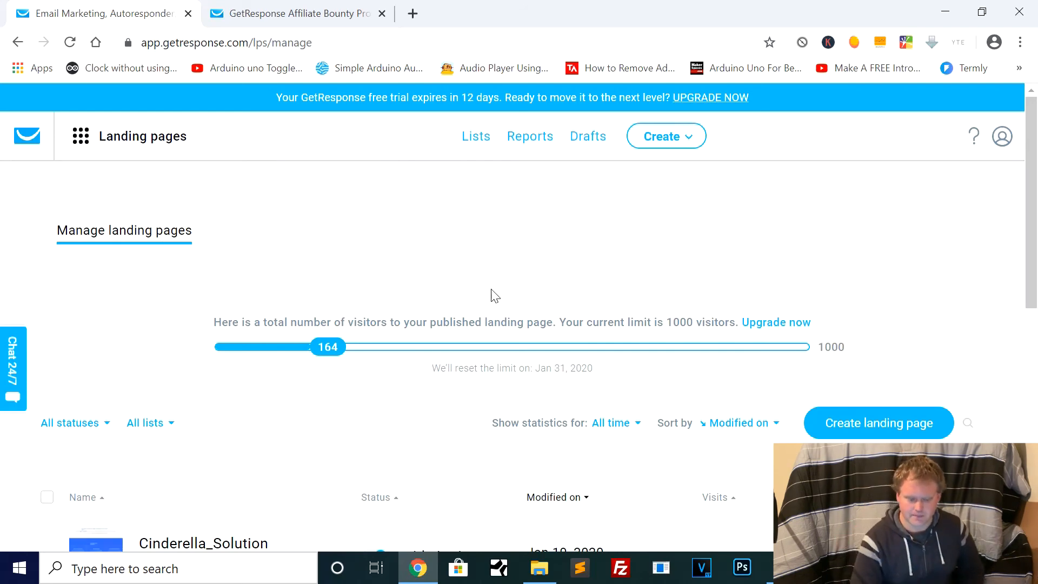
scroll(495, 296, down, 3)
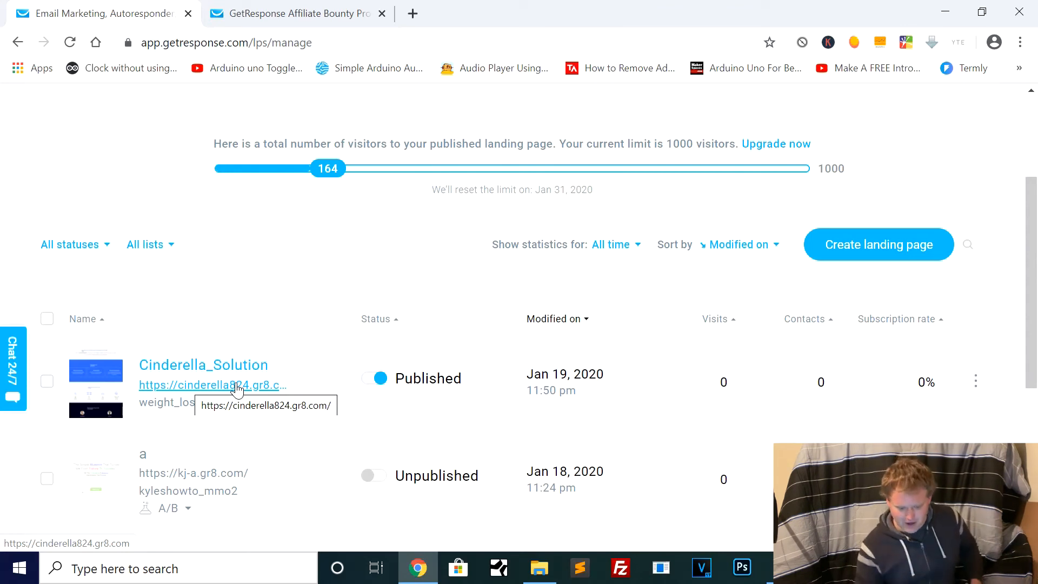
right_click(237, 388)
right_click(211, 389)
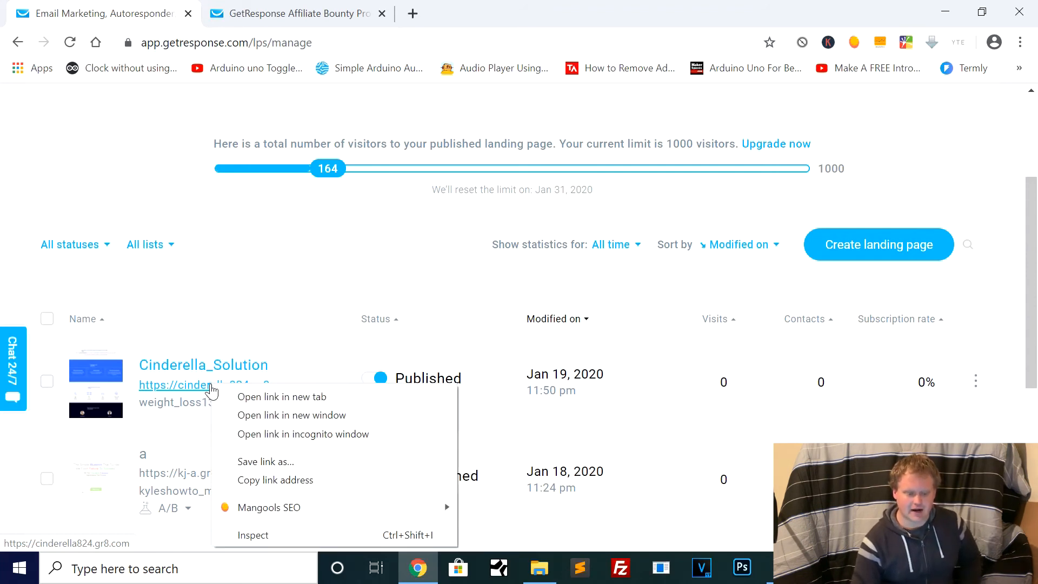
click(279, 397)
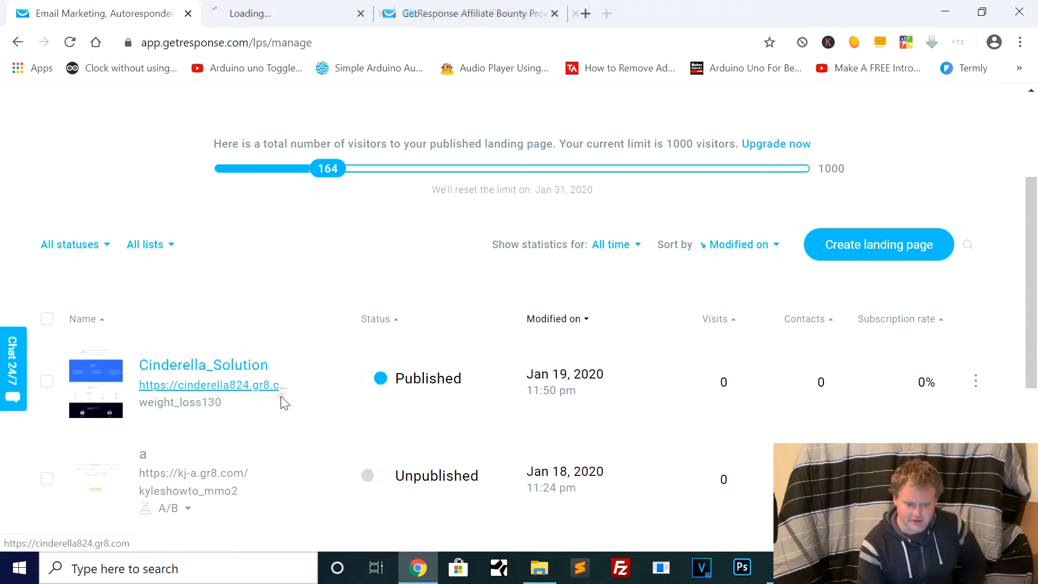
click(252, 13)
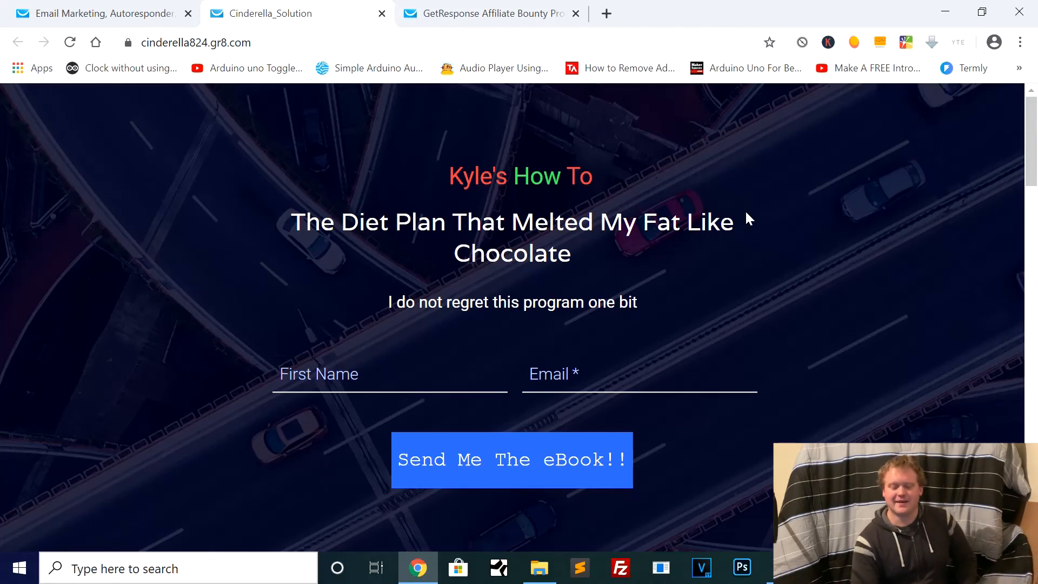
Examine the live Cinderella_Solution page from its headline down to the footer and select its web address.
scroll(778, 266, down, 15)
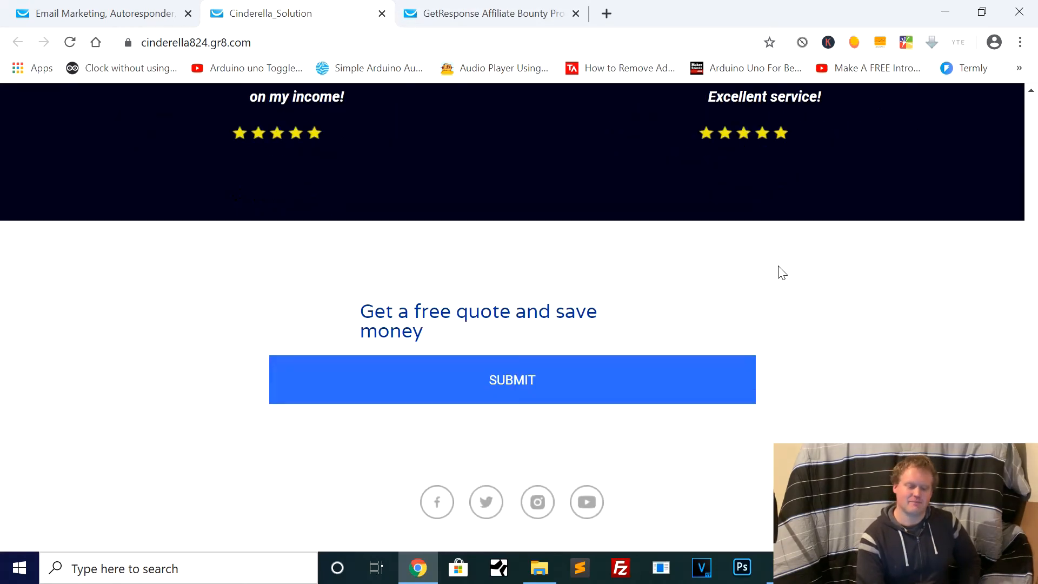
scroll(781, 272, up, 15)
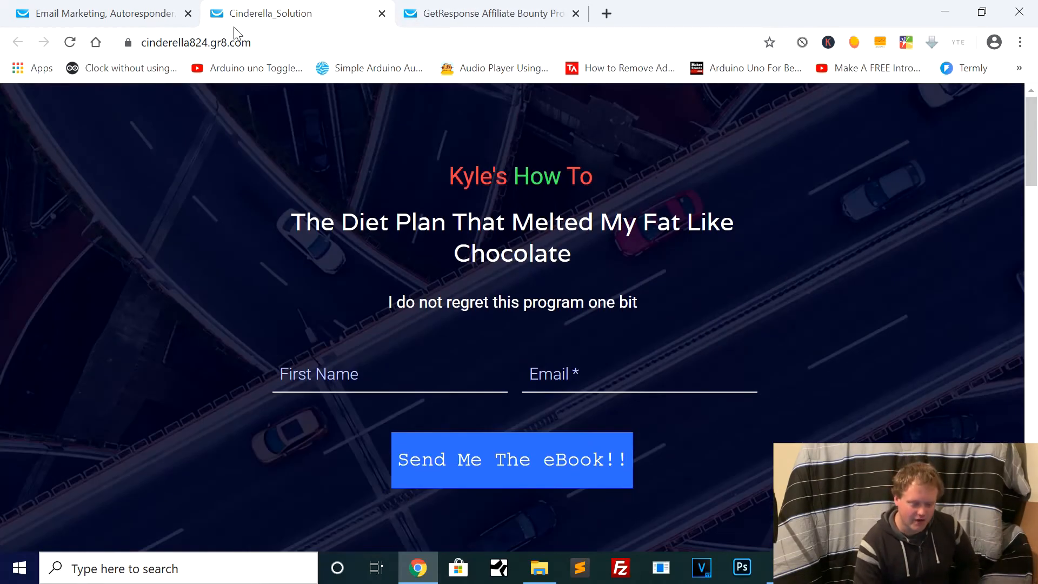
click(260, 38)
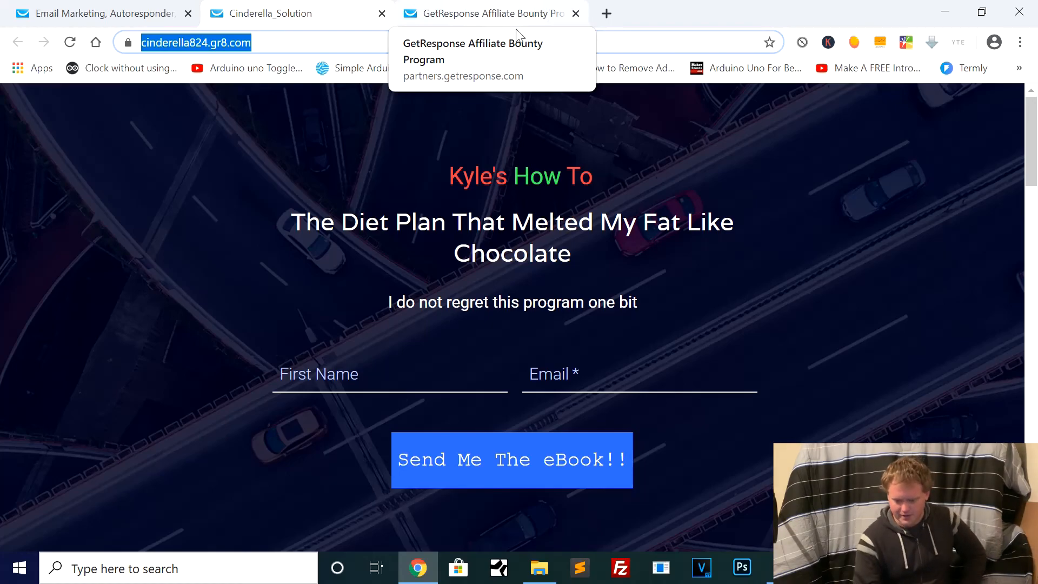
scroll(686, 277, down, 8)
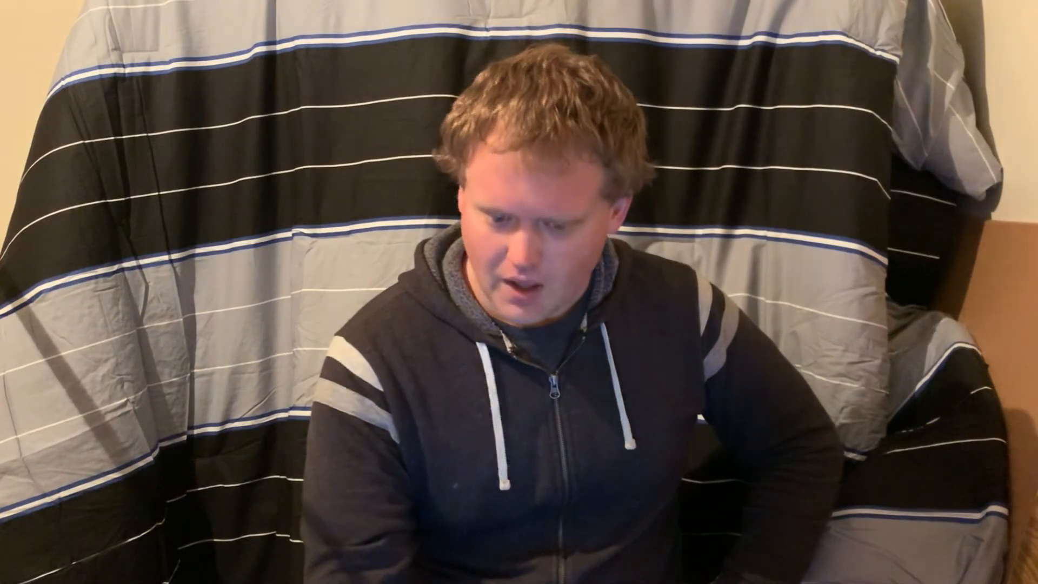